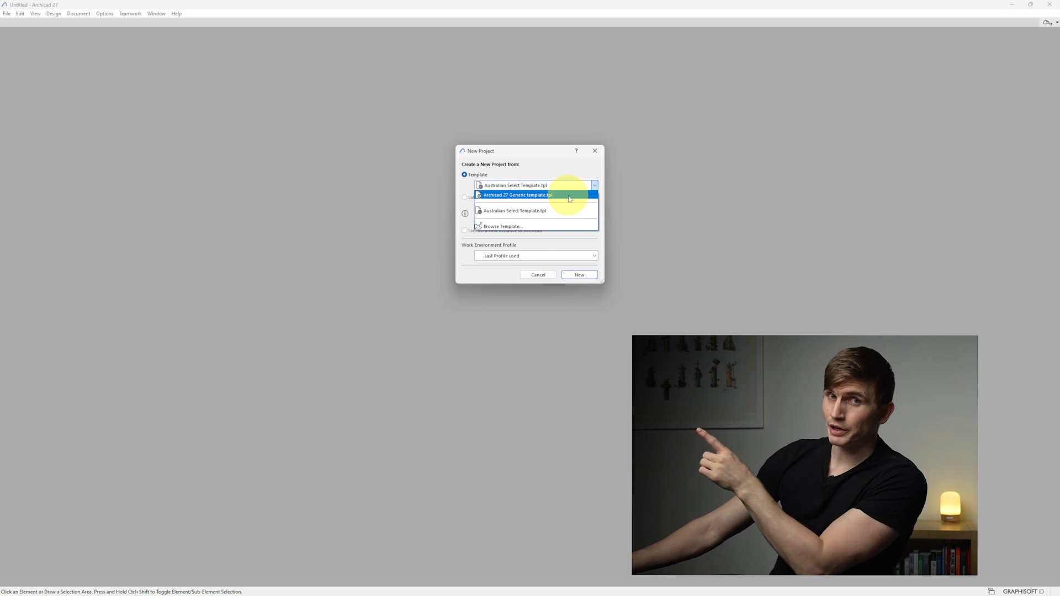
Create a new project from the Archicad 27 Generic template.
click(564, 197)
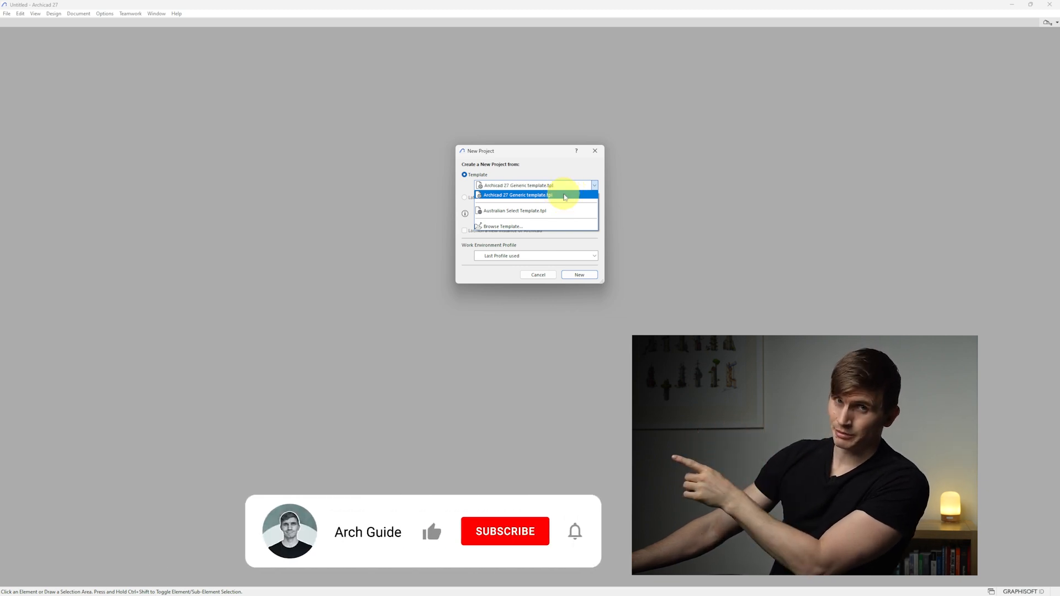
click(576, 273)
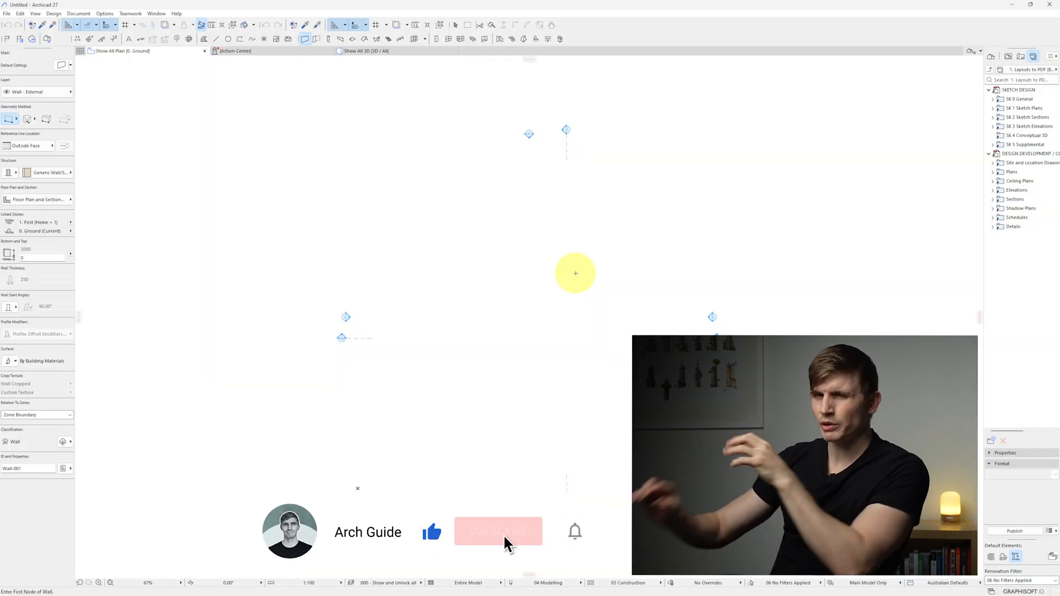
Apply the Architectural Basic Profile 27 to the work environment.
click(104, 13)
mouse_move(126, 145)
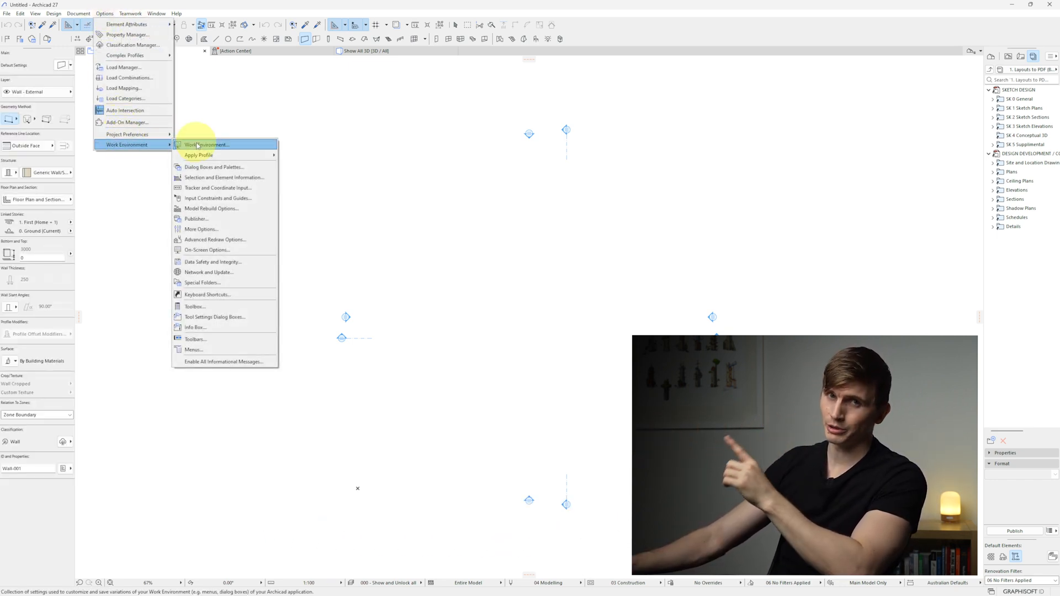
click(197, 145)
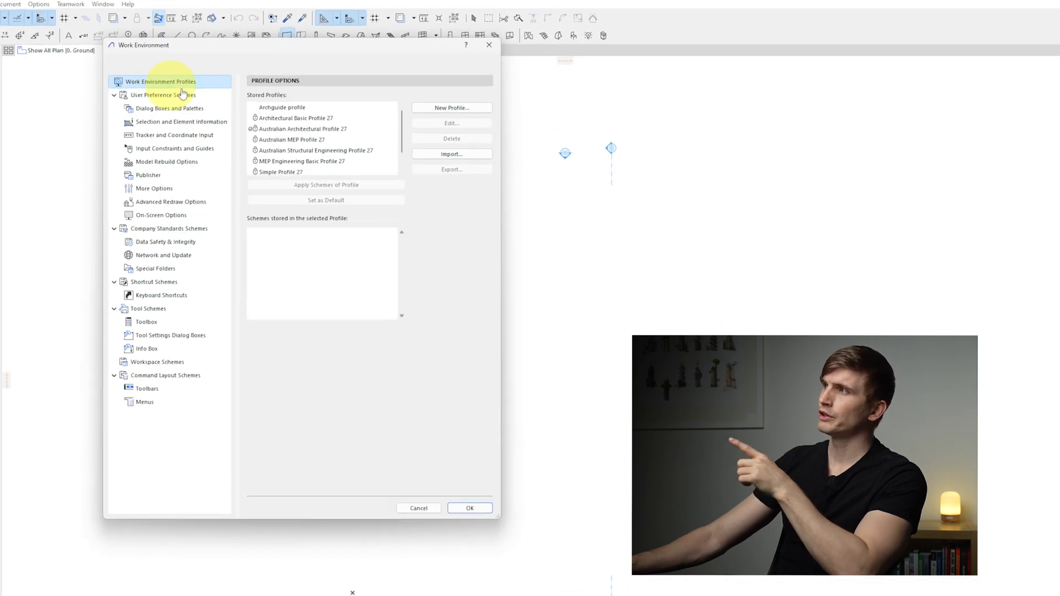
double_click(303, 119)
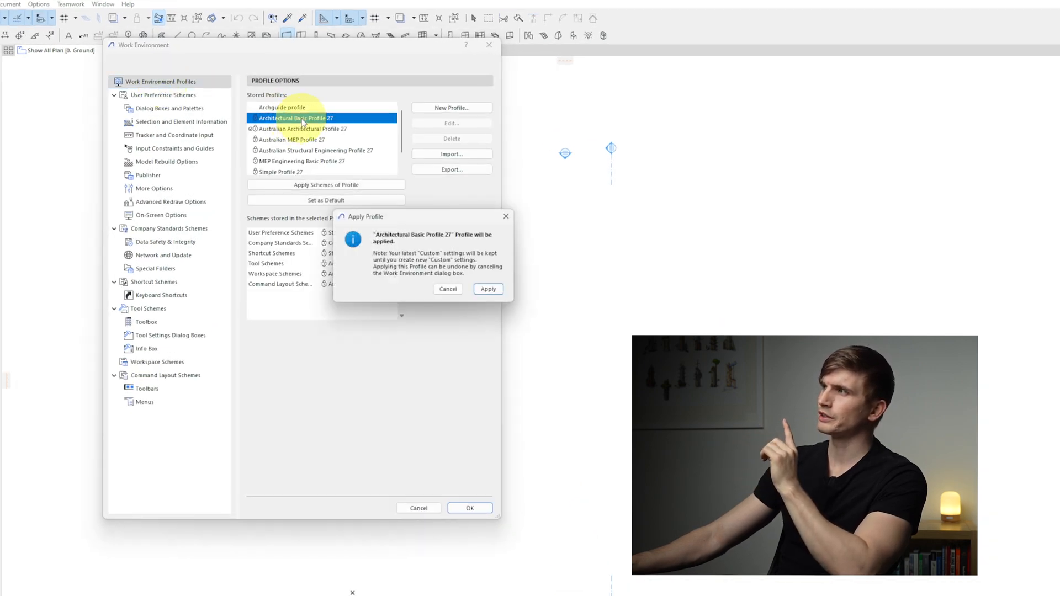
click(488, 290)
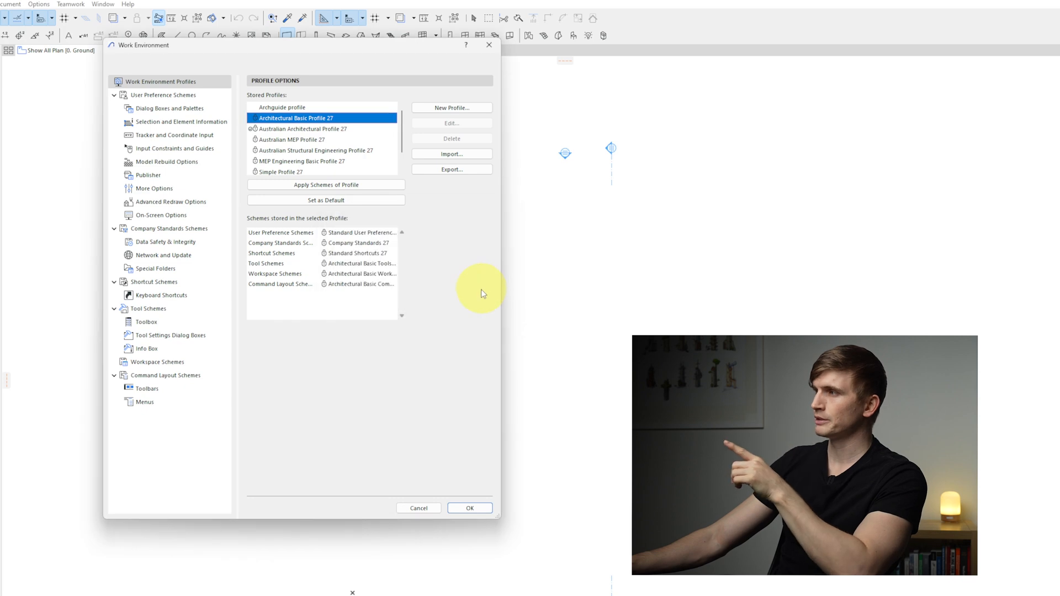
click(471, 509)
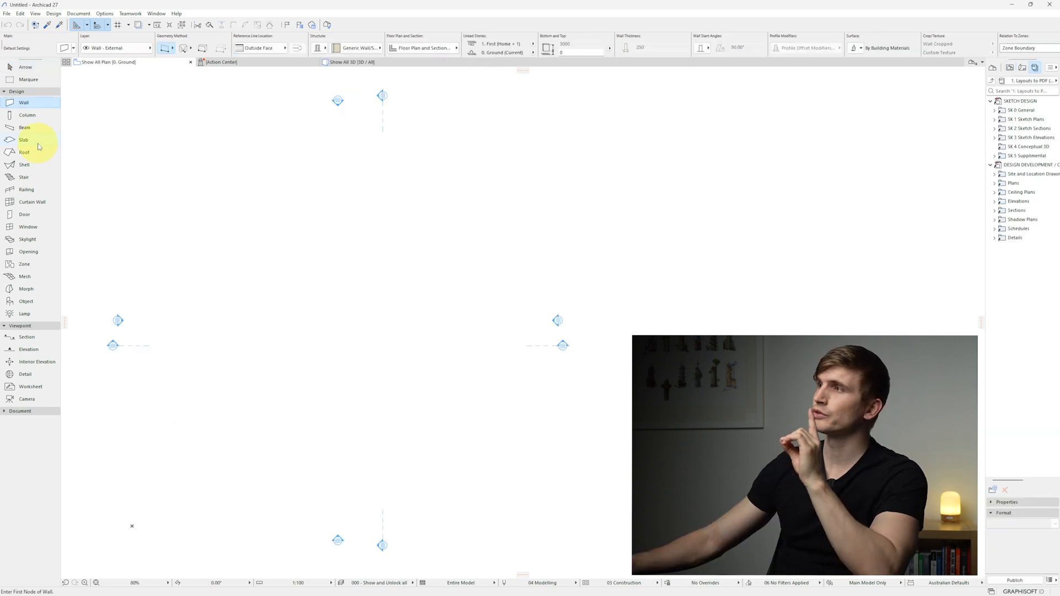
Draw a rectangular slab 10000 wide by 7000 deep on the ground floor plan and check it in 3D.
click(38, 144)
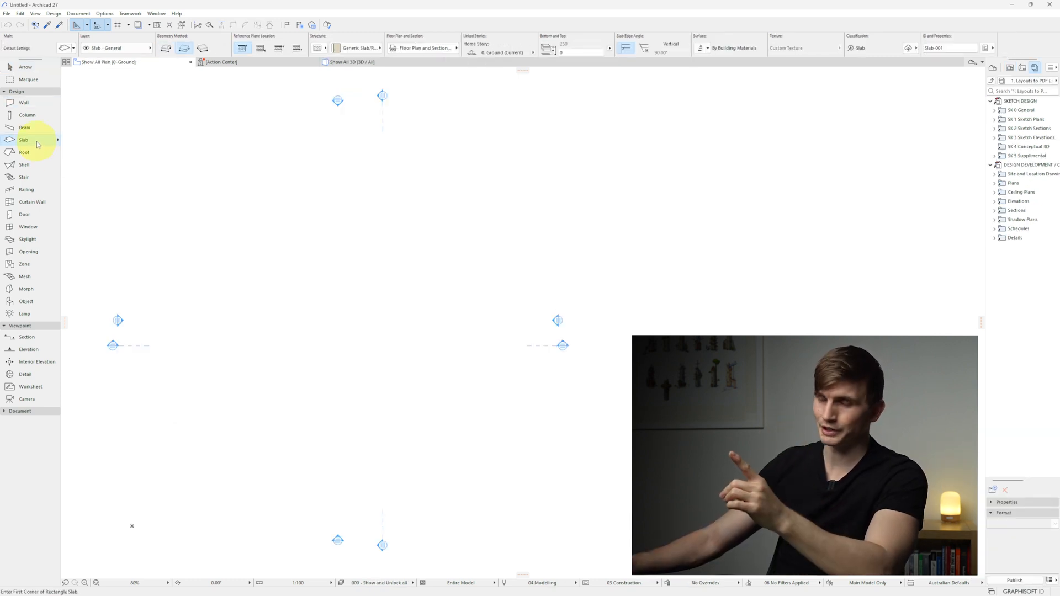
click(251, 376)
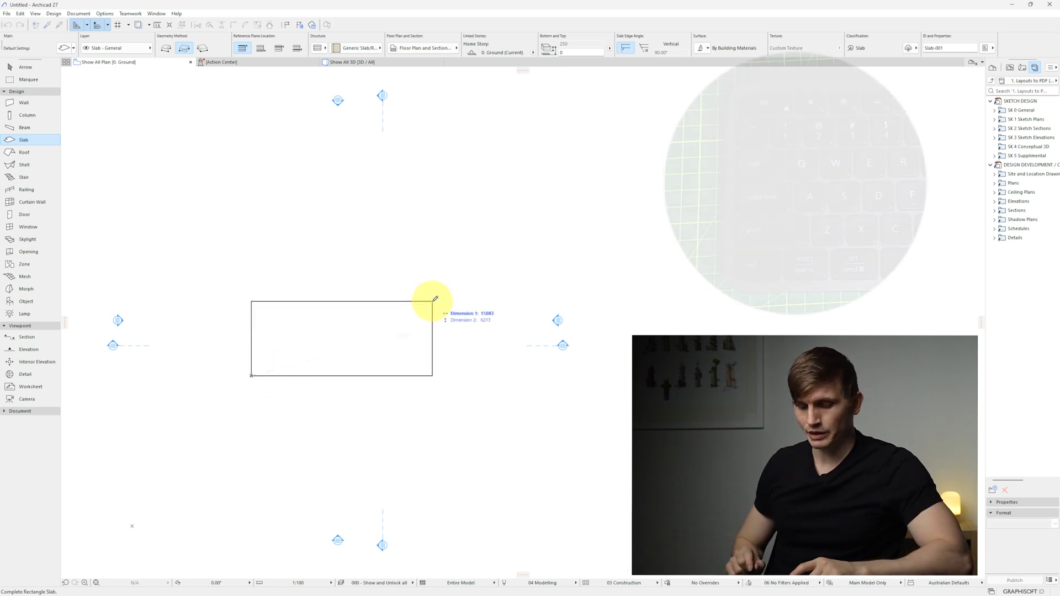
key(Tab)
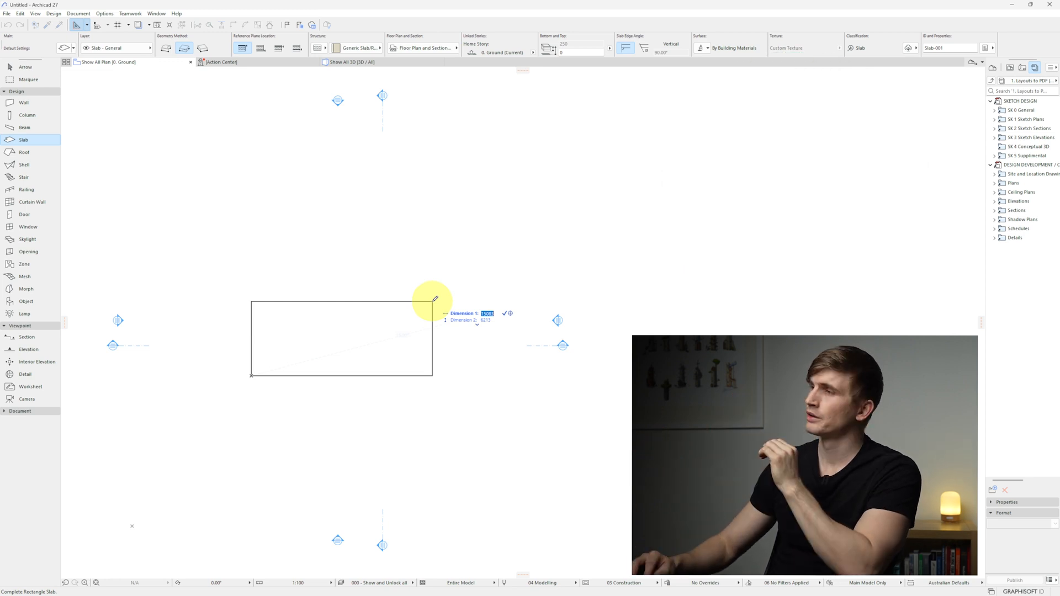
text(10000)
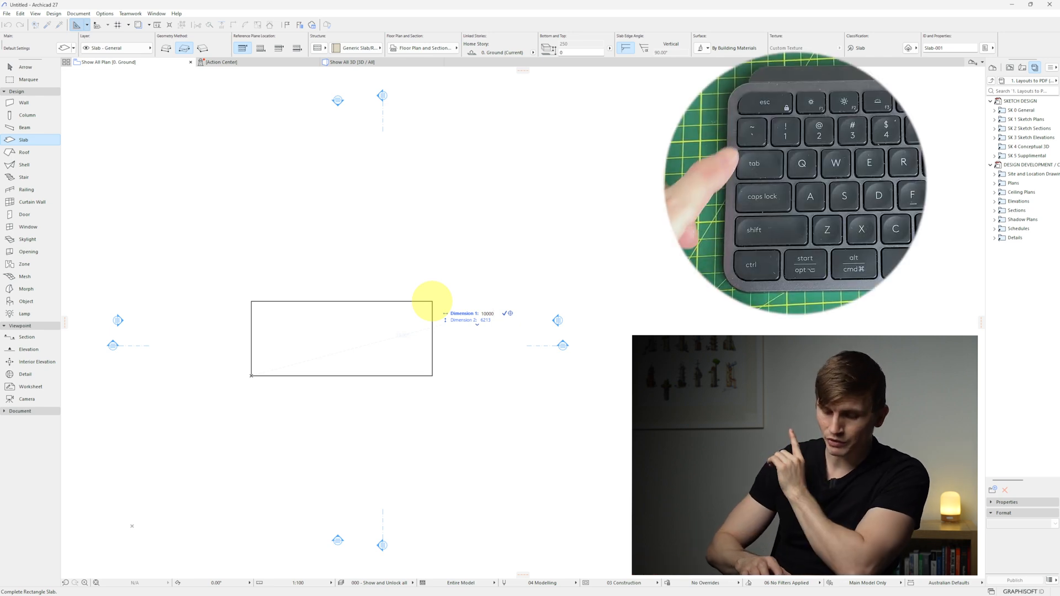
key(Tab)
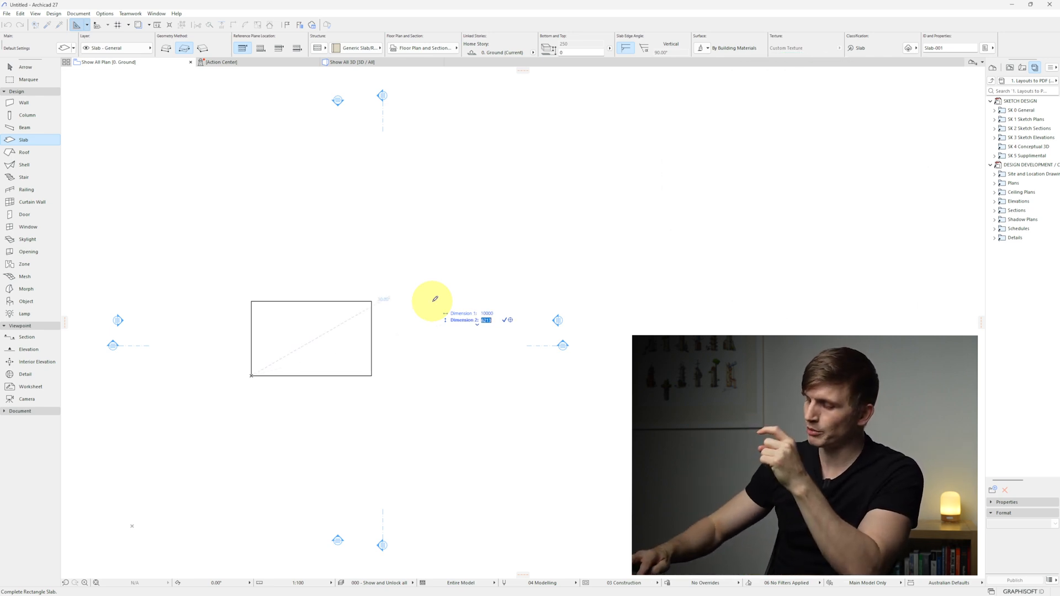
text(7000)
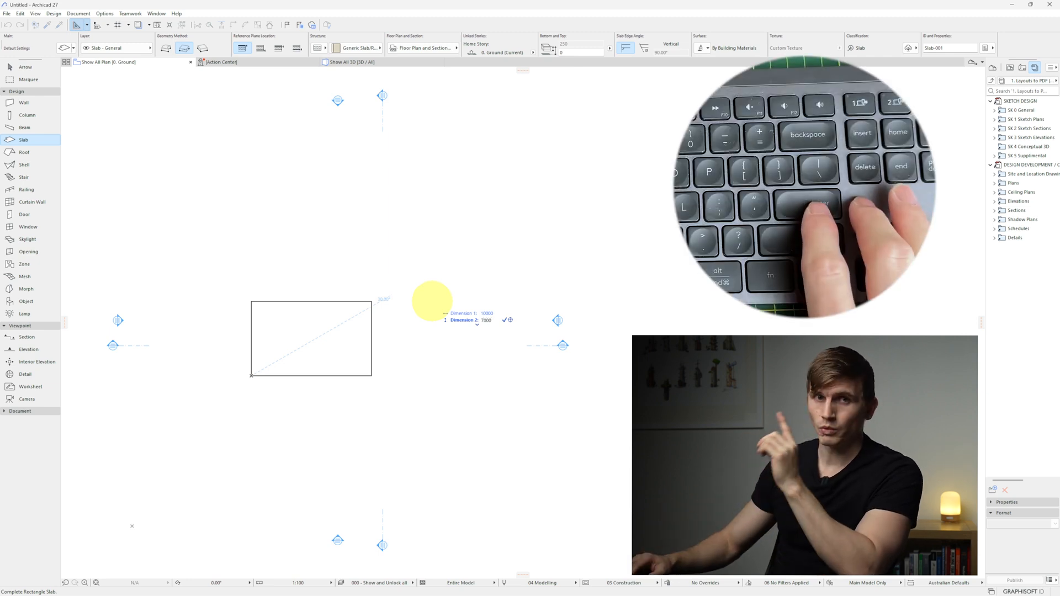
key(Return)
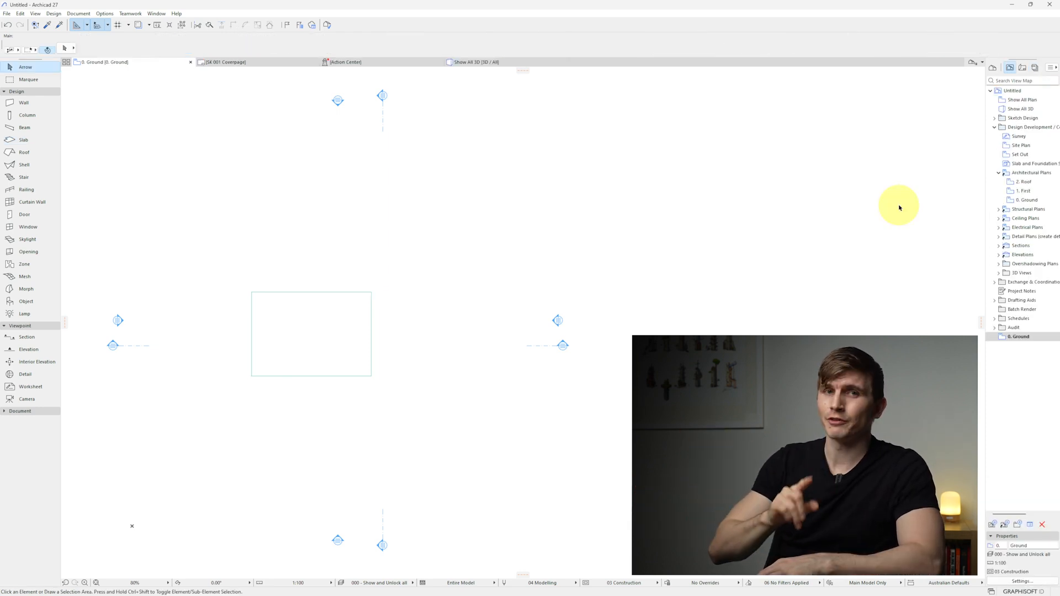
key(F3)
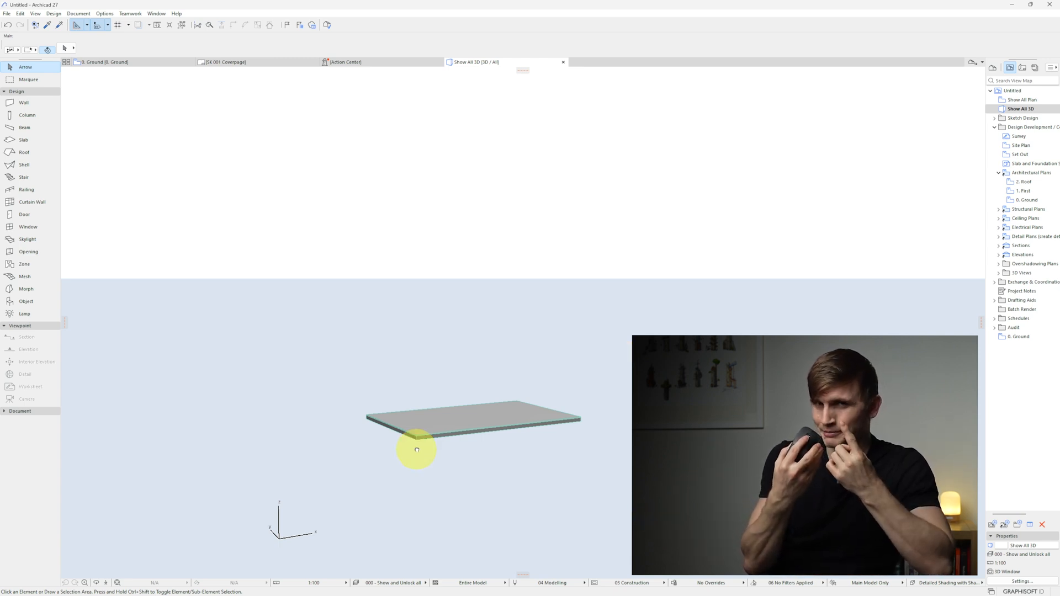
shift+middle_drag(424, 362, 480, 396)
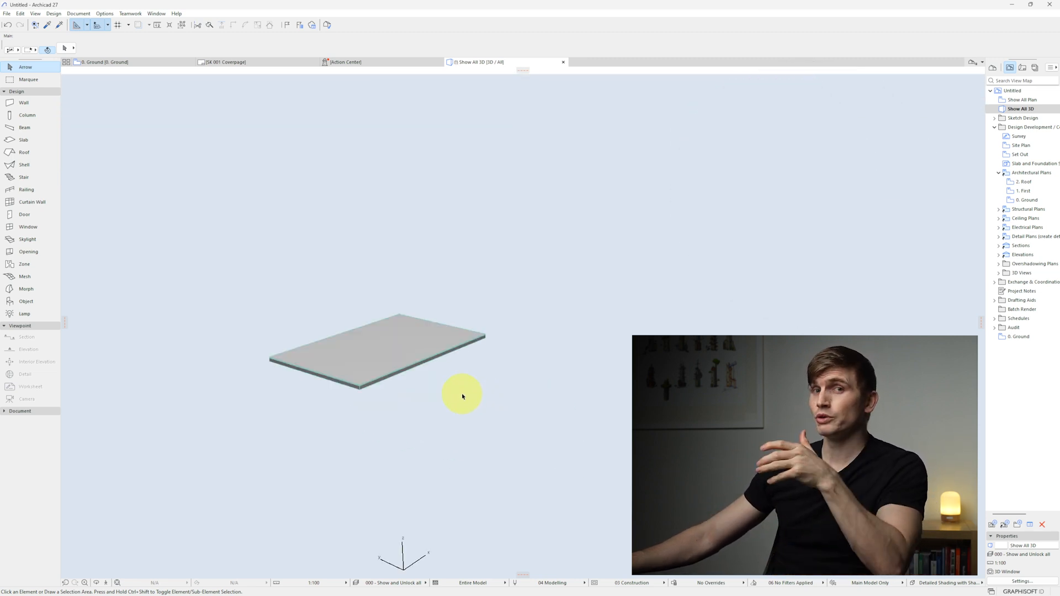
scroll(429, 360, up, 5)
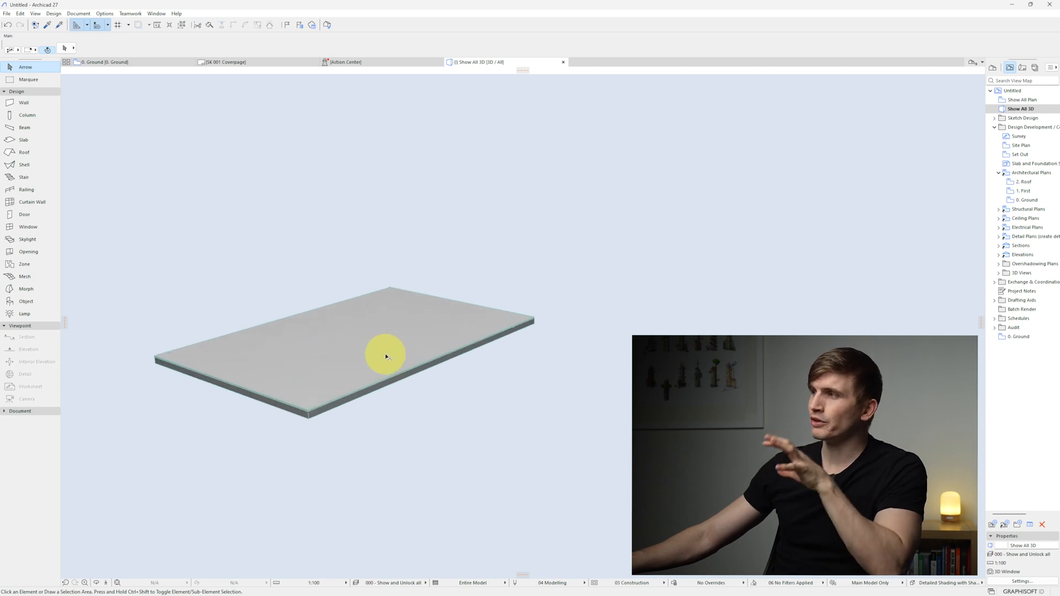
scroll(429, 360, down, 1)
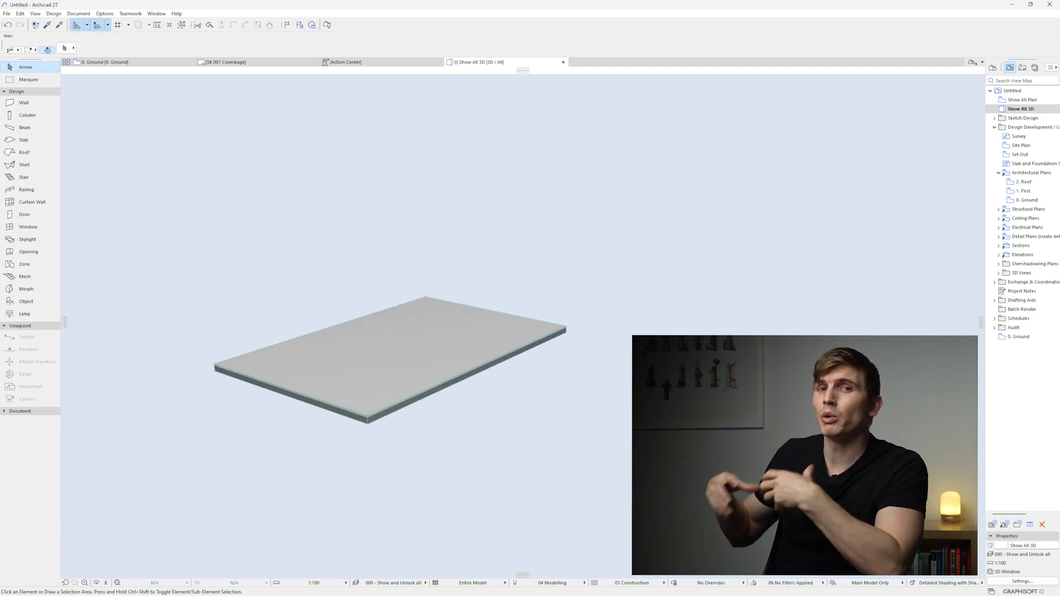
Draw an external wall along the slab's full left edge on the ground floor plan and check it in 3D.
key(F2)
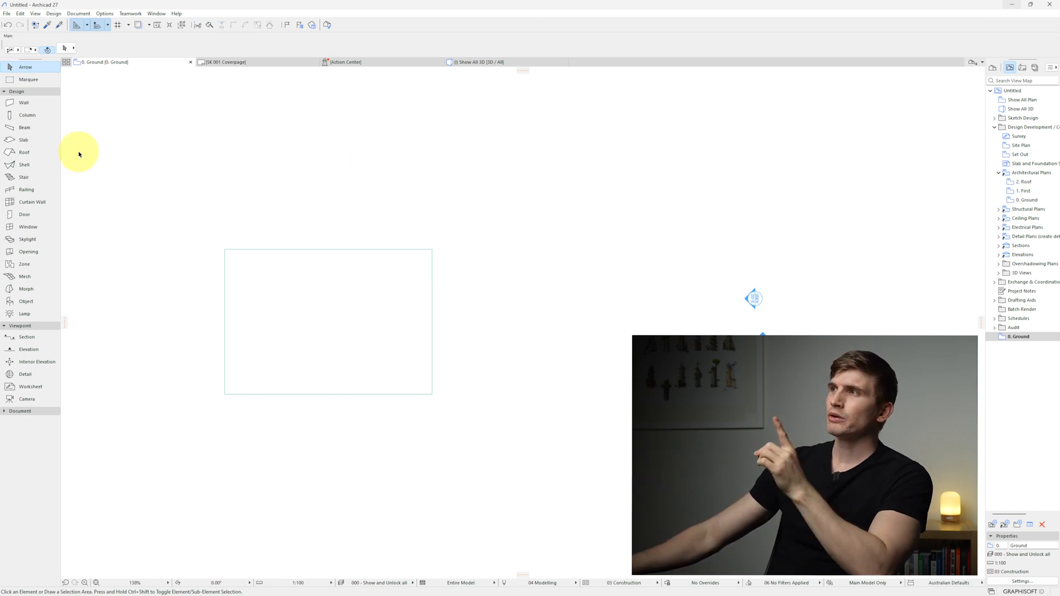
click(43, 106)
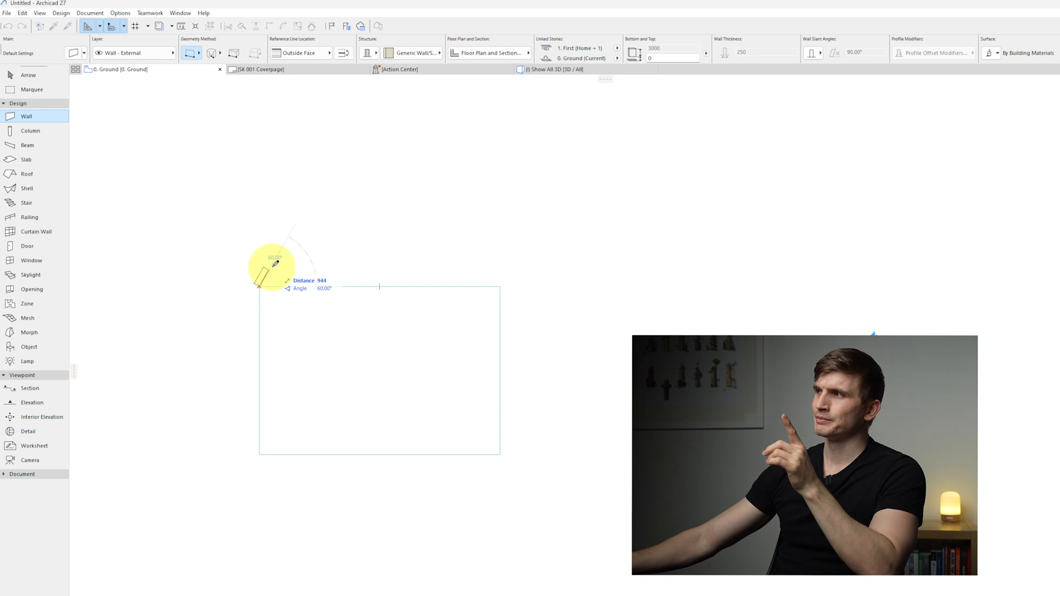
click(259, 287)
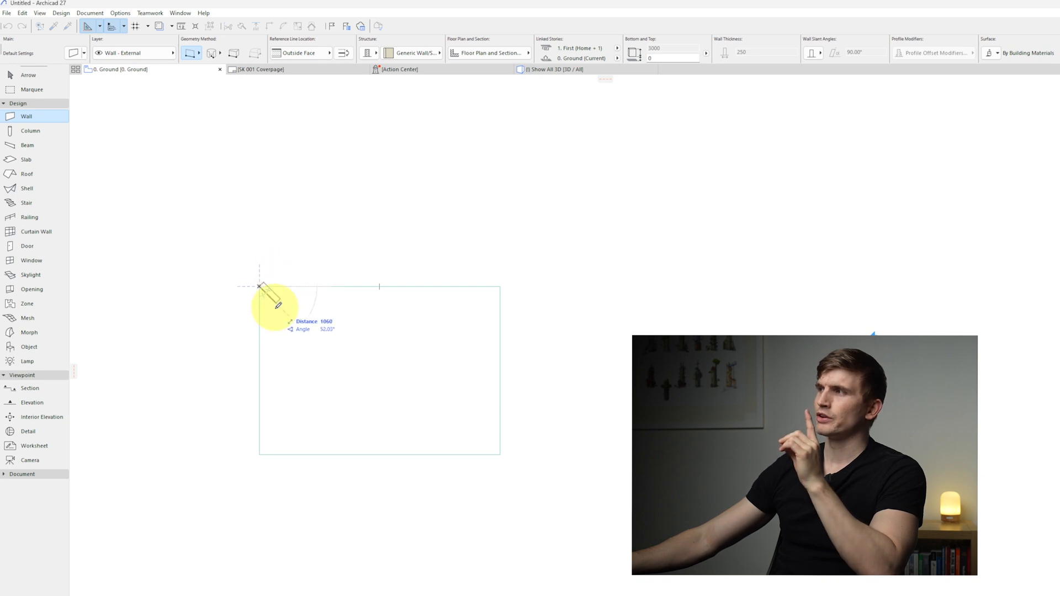
click(260, 454)
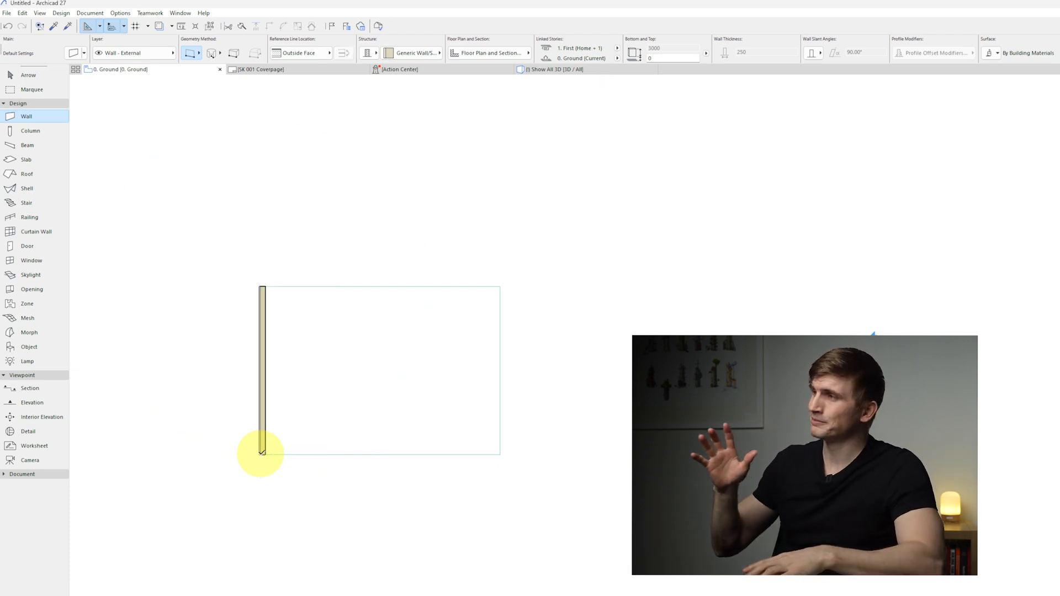
key(F3)
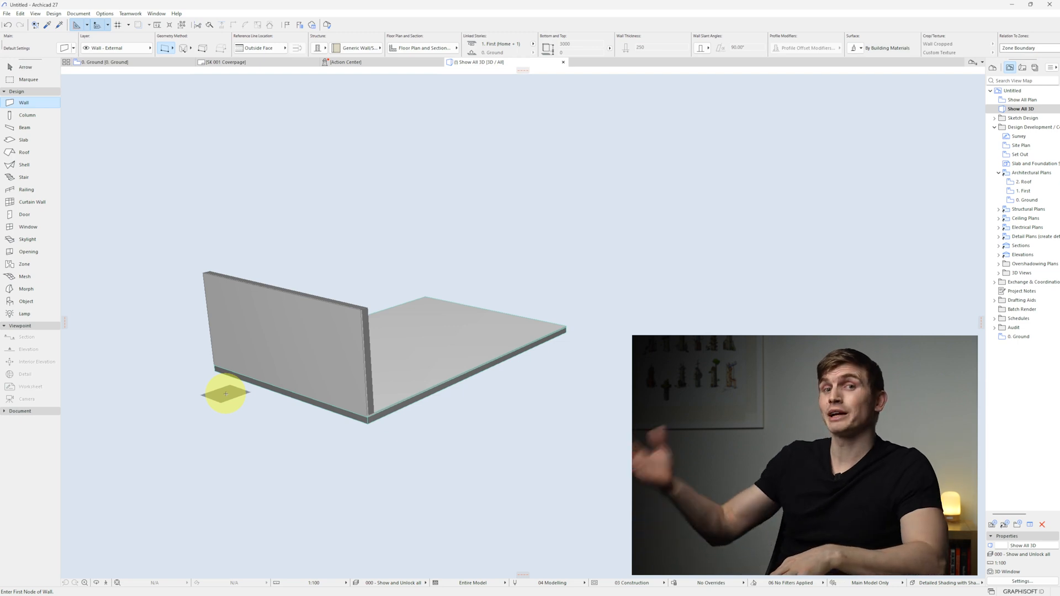
Draw external walls along the slab's bottom and right edges on the ground floor plan, corner to corner.
key(F2)
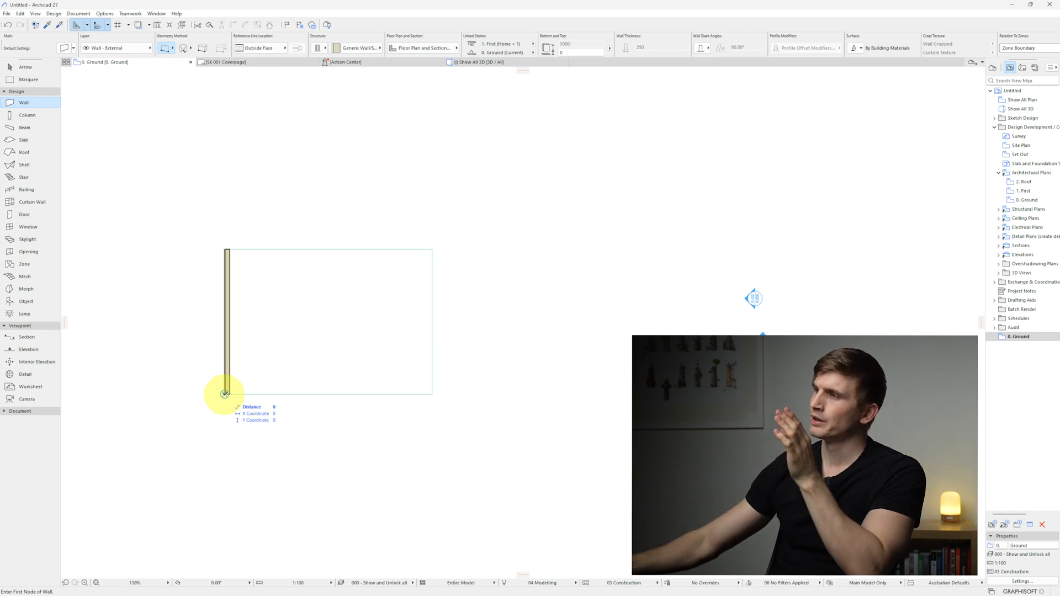
click(225, 394)
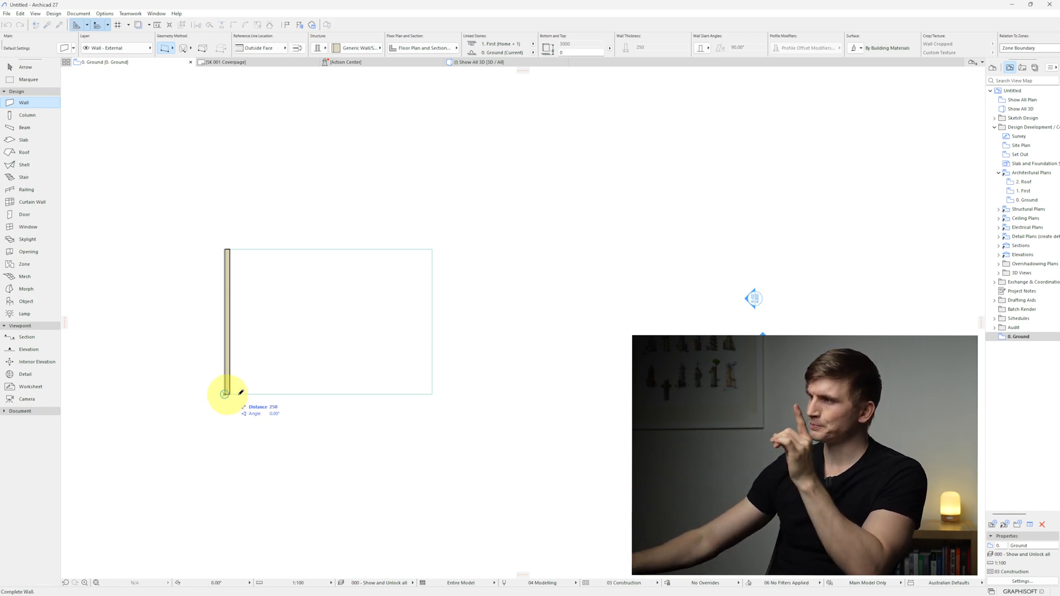
click(432, 393)
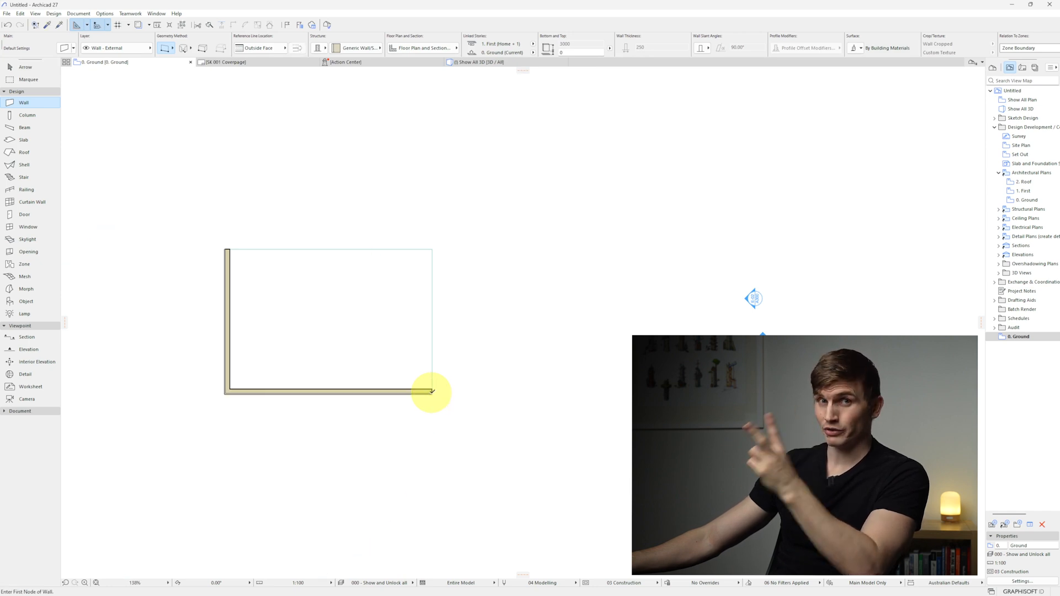
click(432, 392)
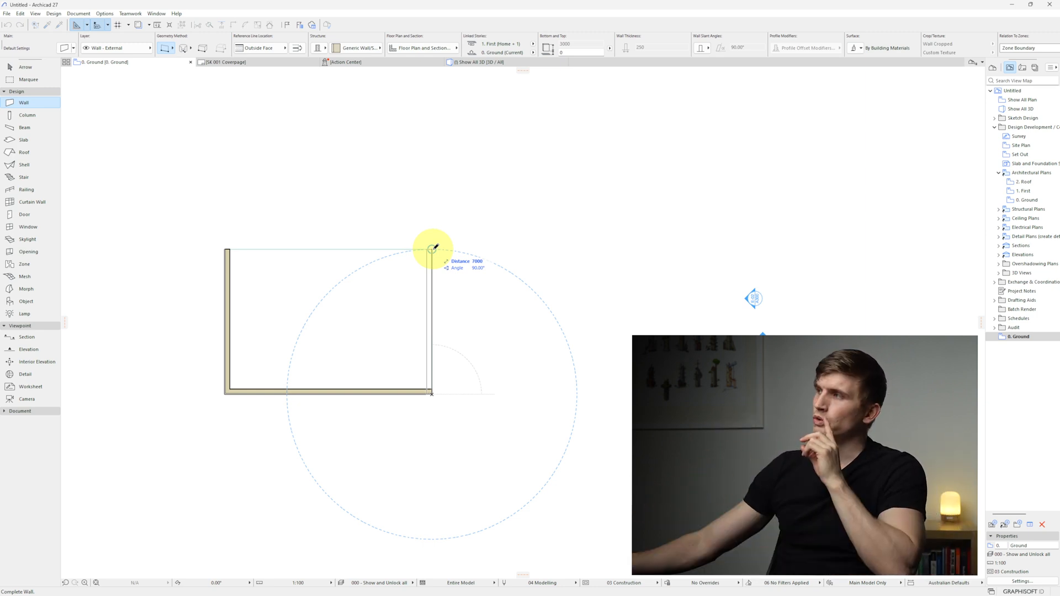
click(432, 249)
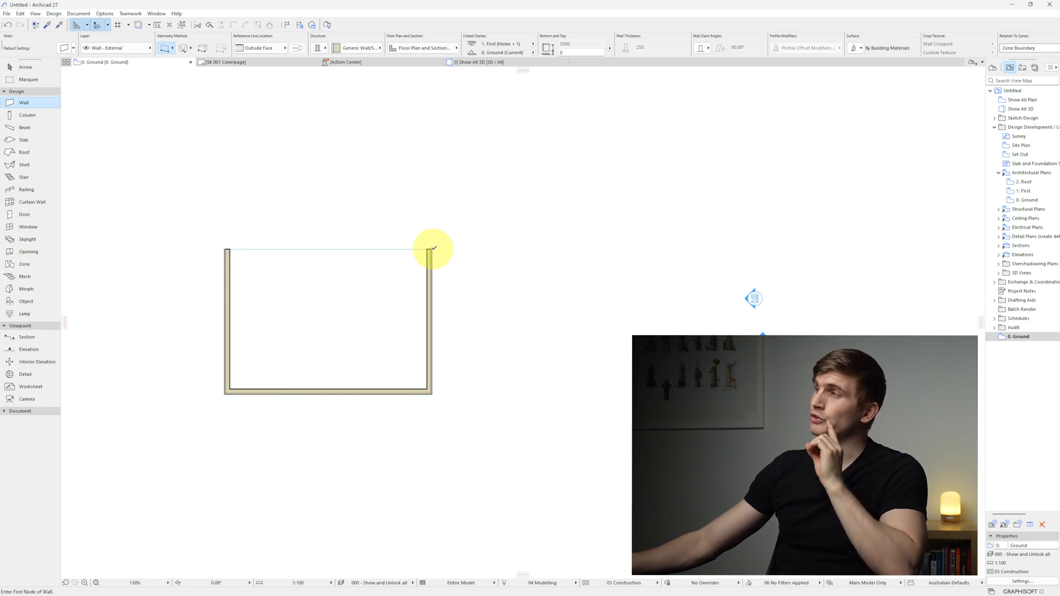
Close the room with a straight external wall along the slab's top edge and inspect the enclosure in 3D.
click(434, 248)
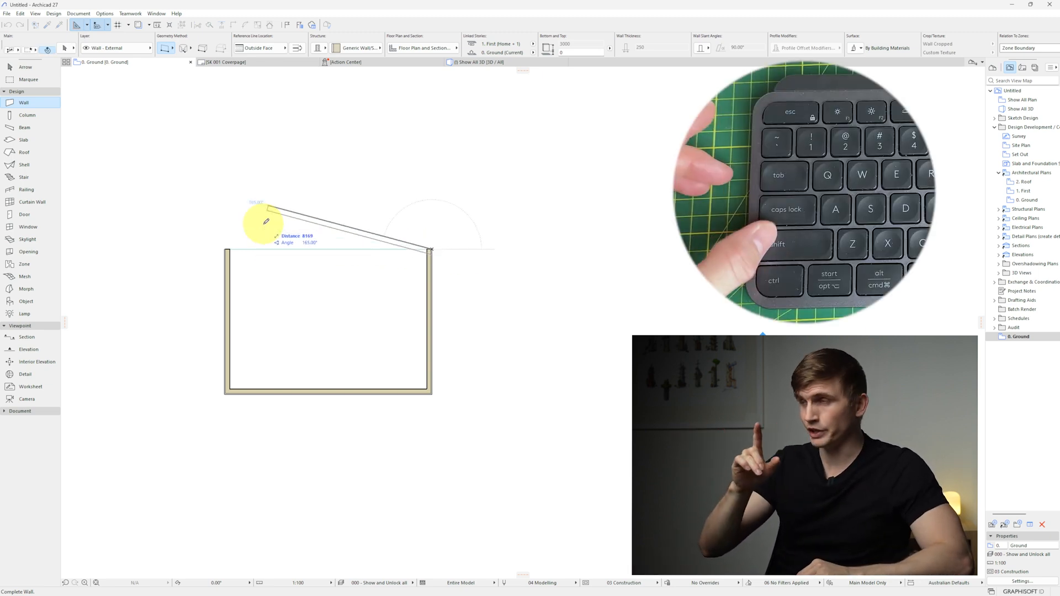
key(shift)
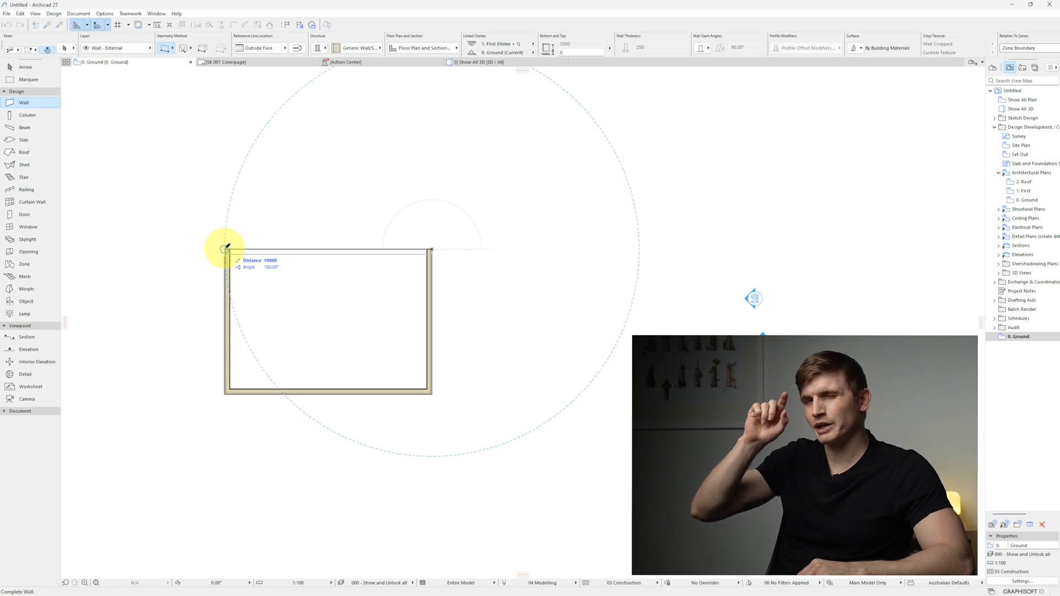
scroll(226, 248, up, 4)
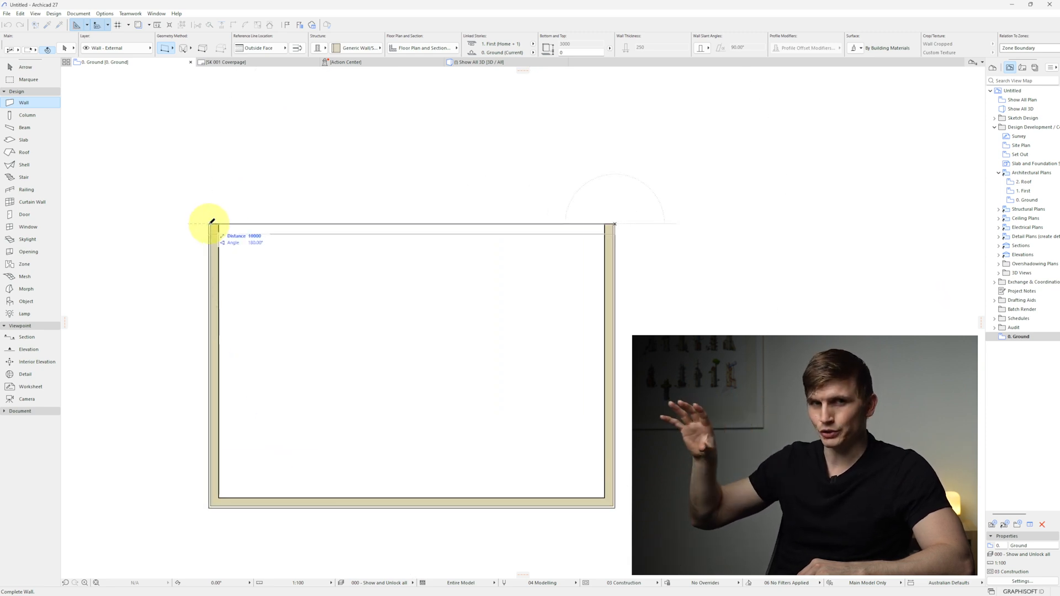
click(210, 223)
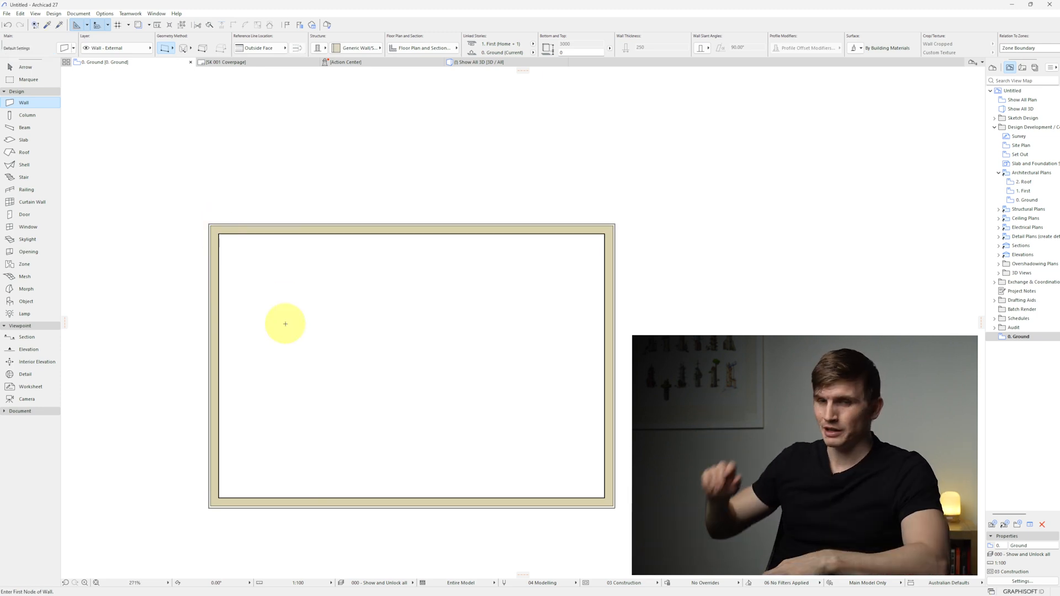
key(F3)
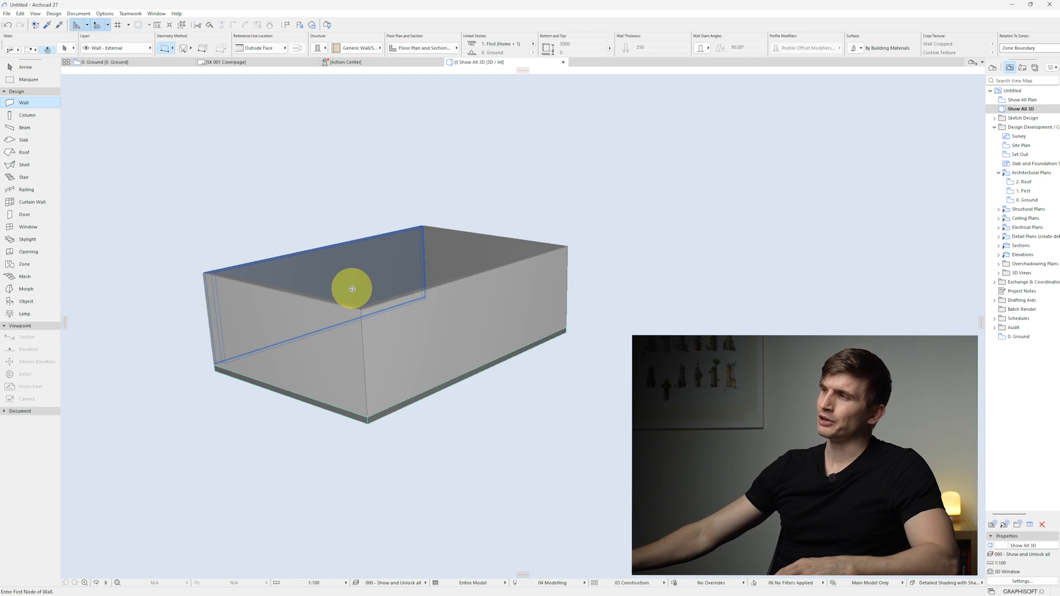
shift+middle_drag(352, 289, 348, 357)
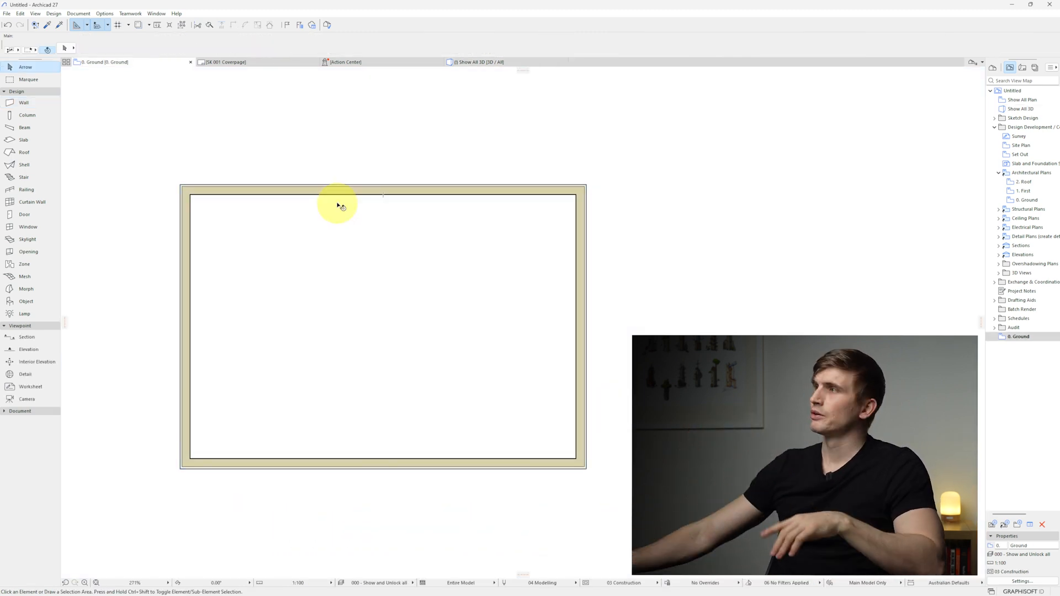
Select all four external walls on the ground floor plan and change their structure to Basic.
click(341, 197)
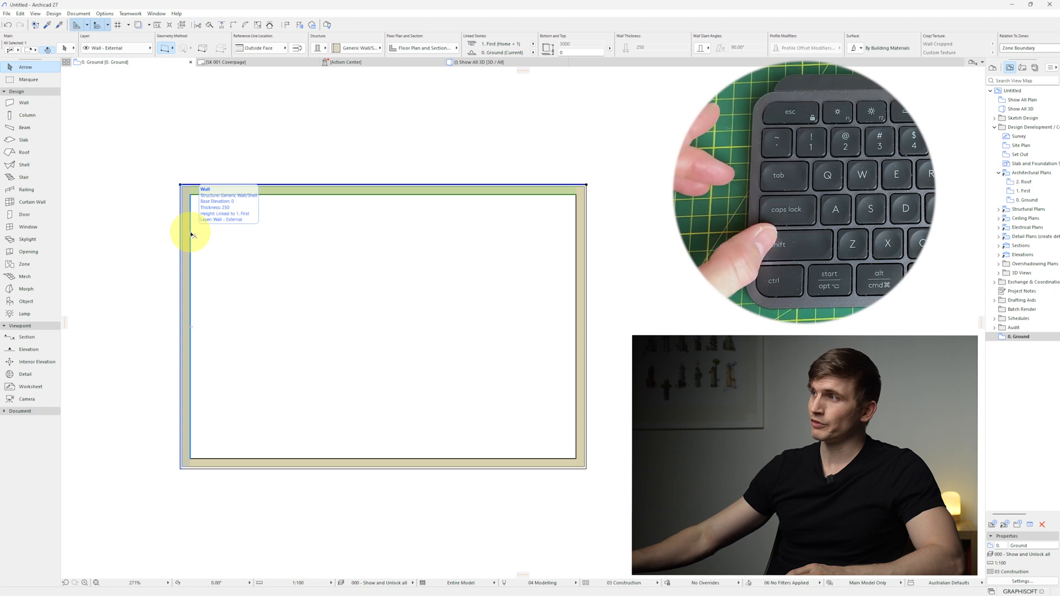
shift+click(185, 231)
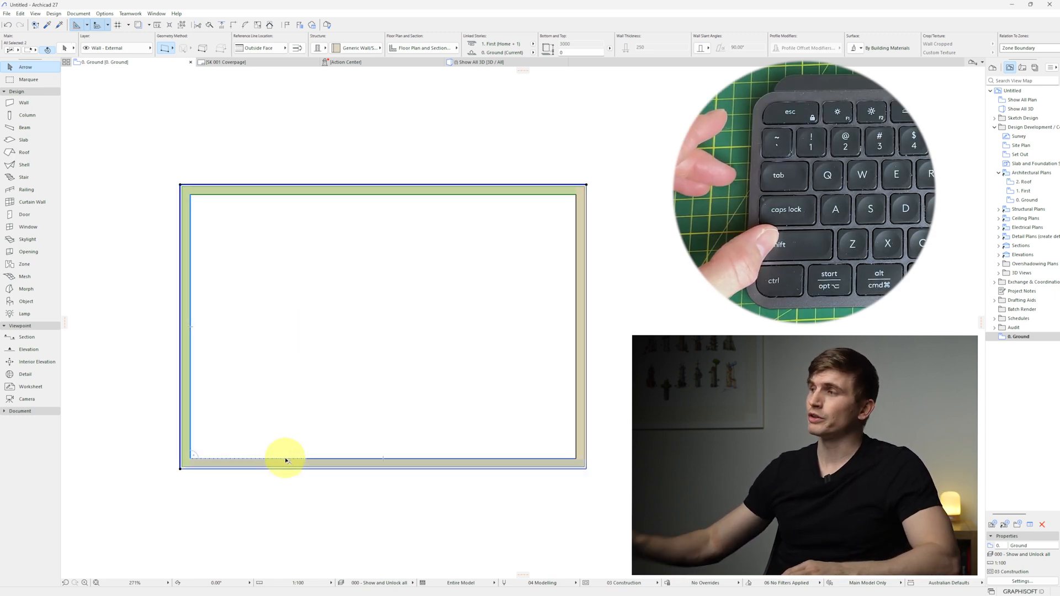
shift+click(419, 460)
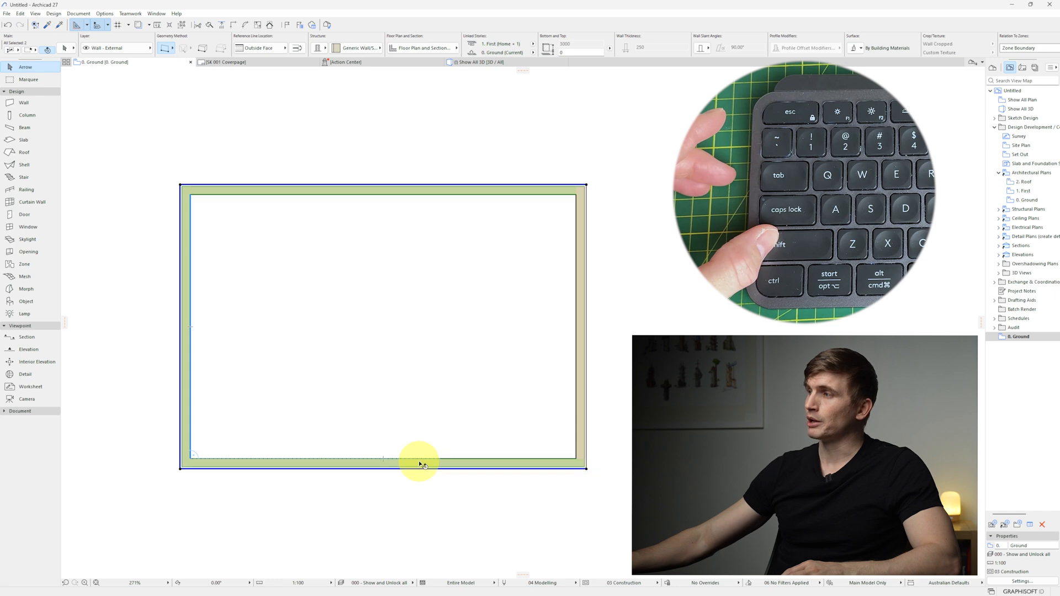
shift+click(582, 396)
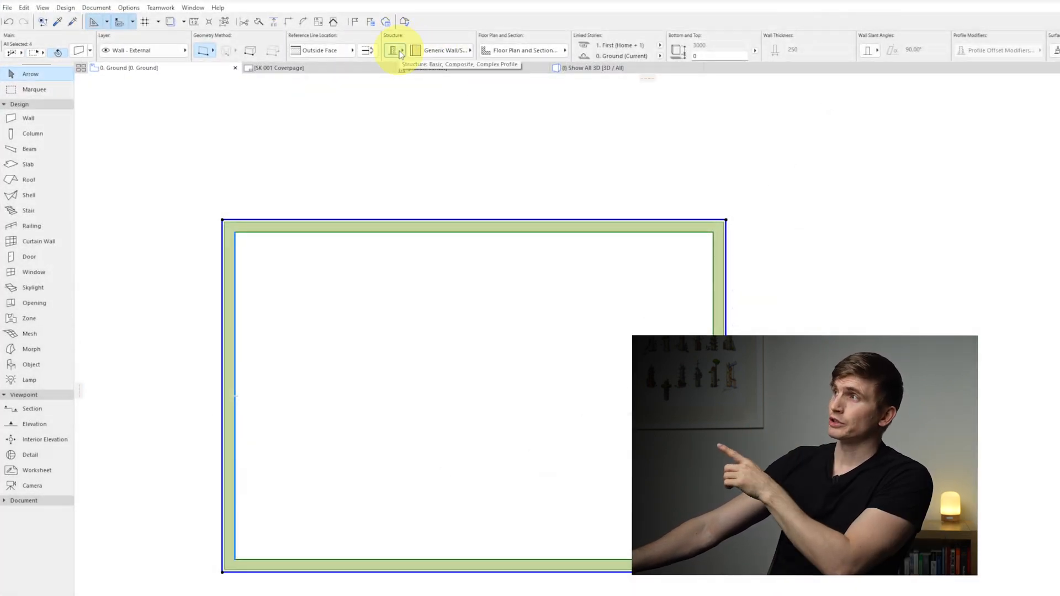
click(401, 53)
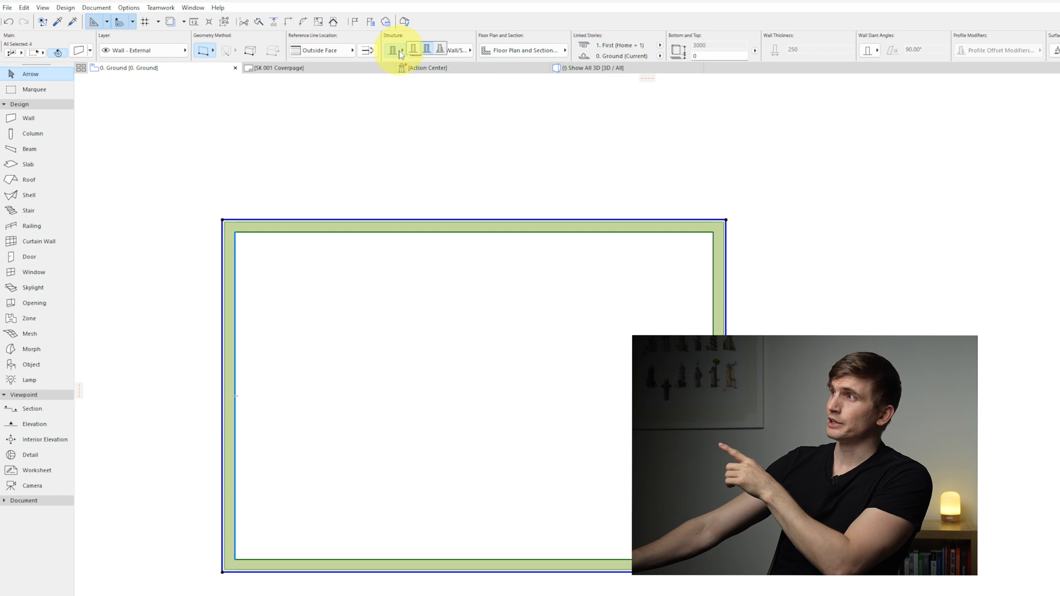
click(411, 51)
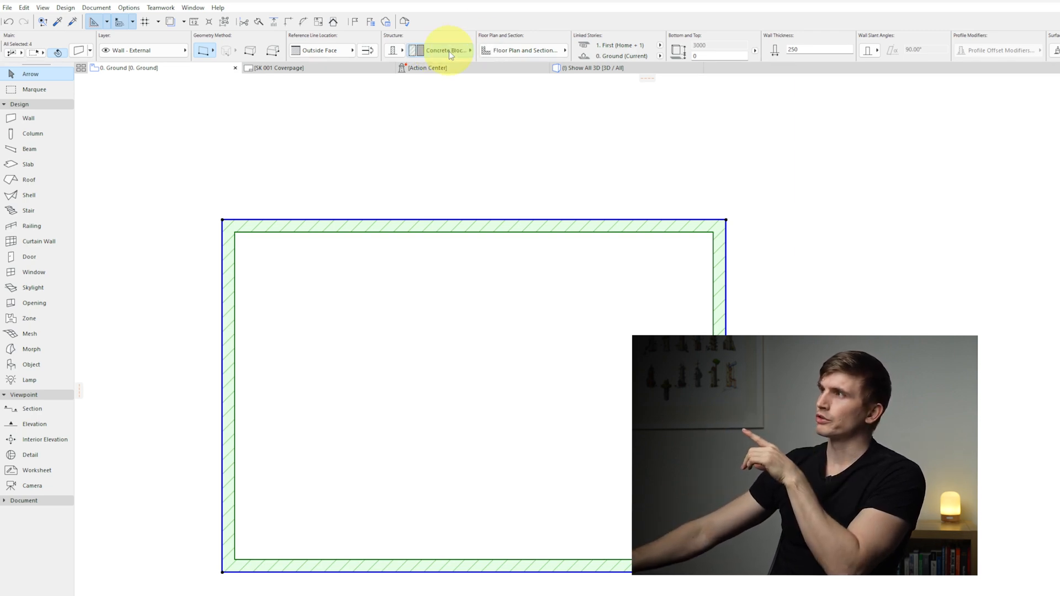
Set the selected walls' building material to Aluminium and clear the selection.
click(450, 51)
scroll(543, 239, up, 3)
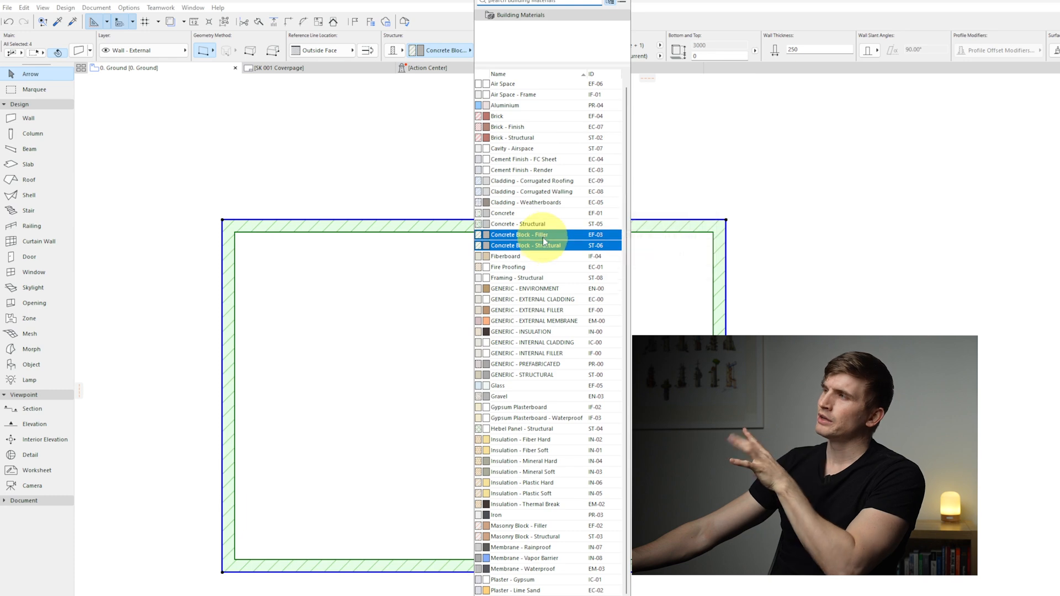
click(529, 109)
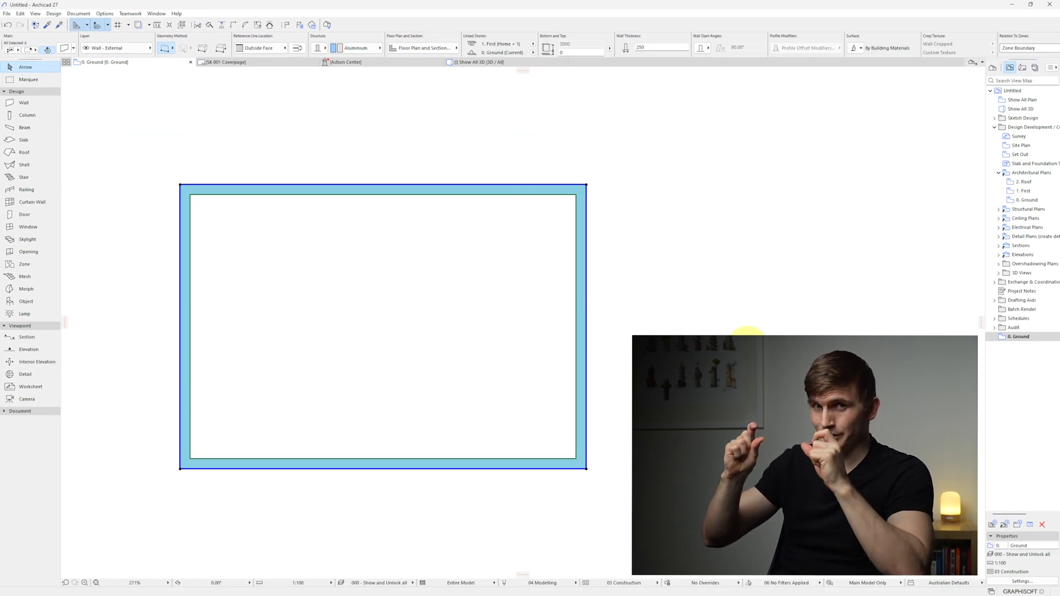
key(Escape)
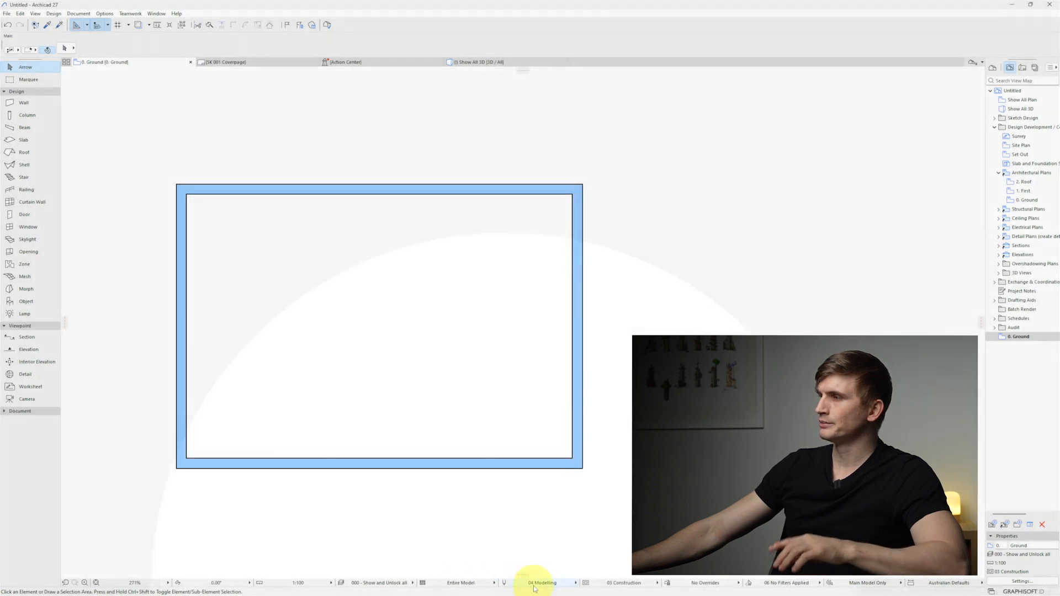
Switch the pen set to 01 Black and White and compare the model in 3D and on the ground floor plan.
click(546, 584)
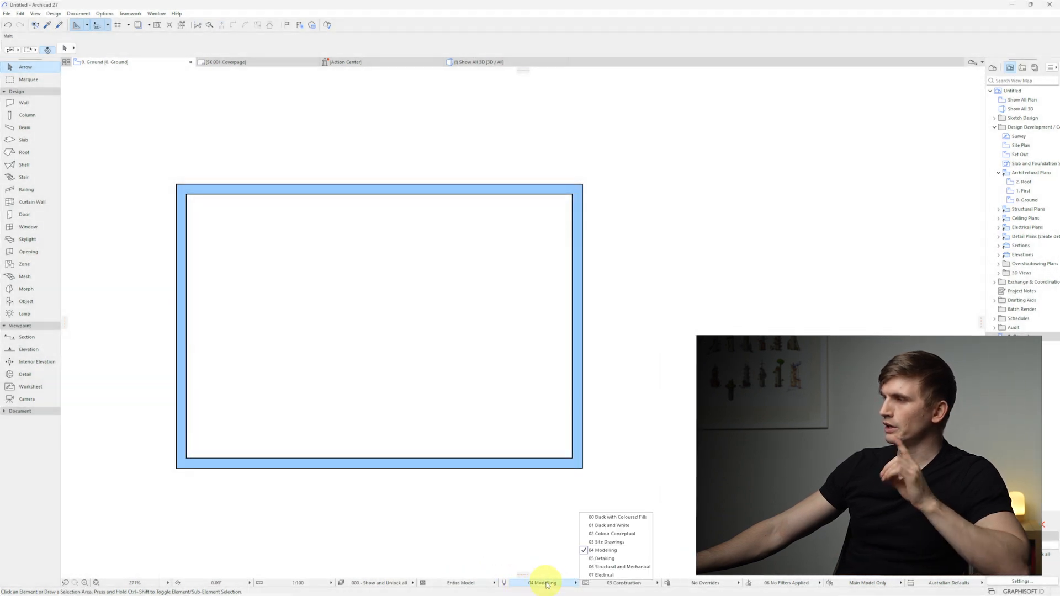
click(624, 526)
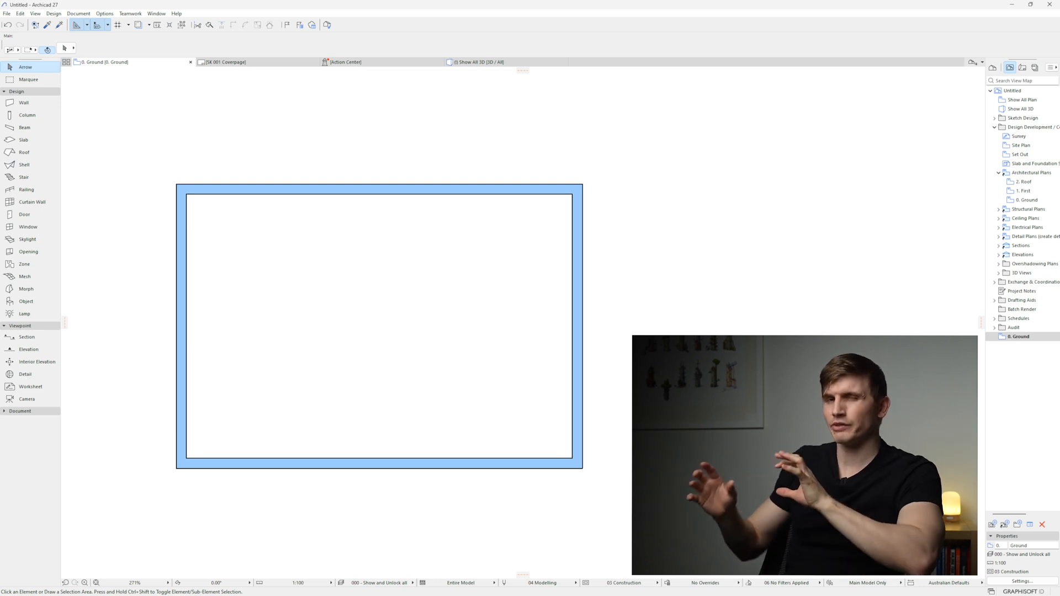
key(F3)
click(572, 587)
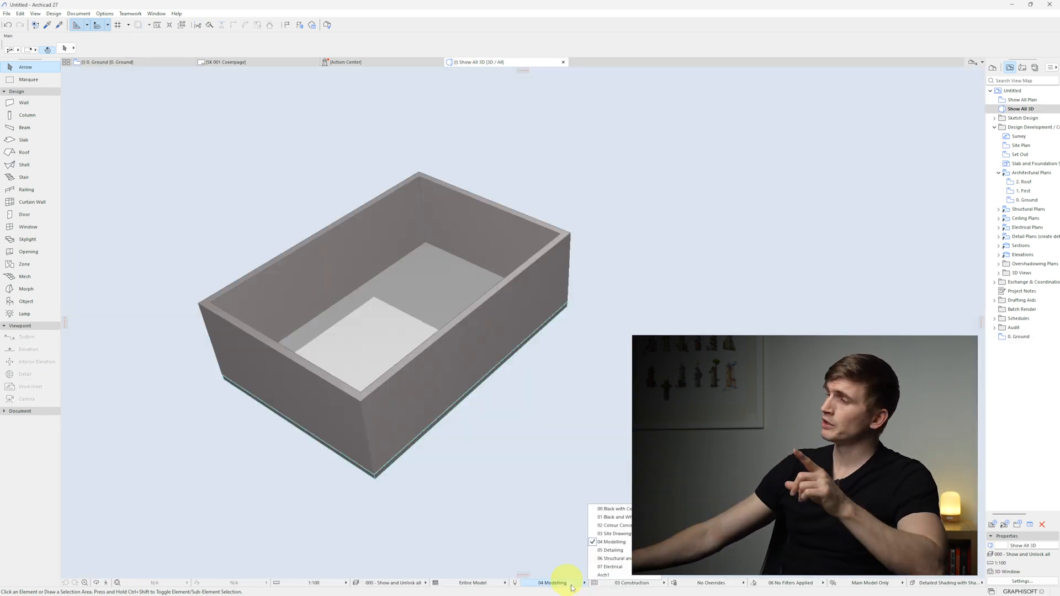
click(620, 521)
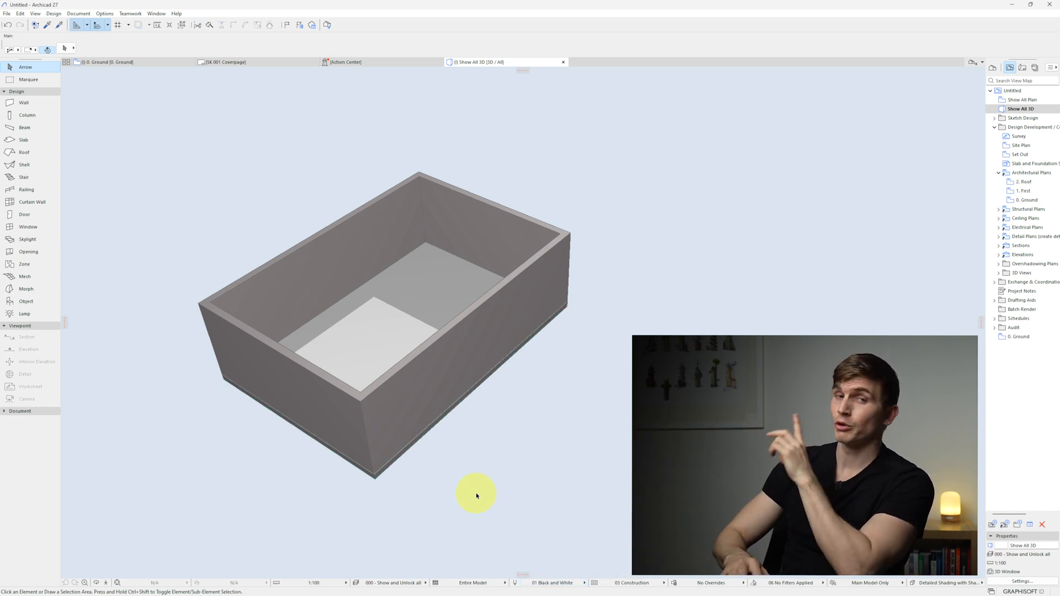
key(F2)
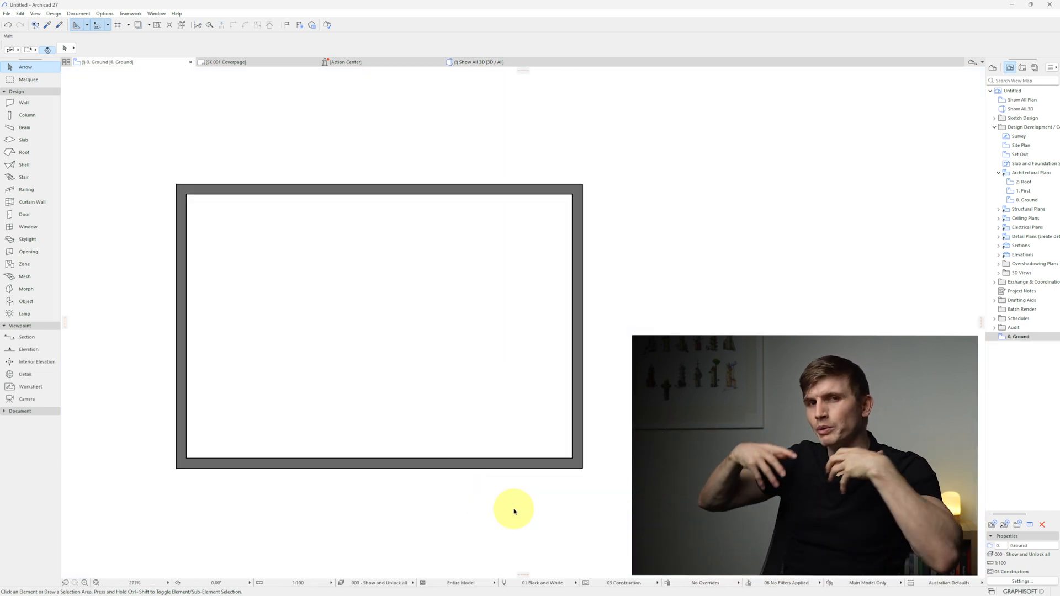
Draw a rectangular multi-plane roof between opposite outer wall corners, from bottom-left to top-right, and check it in 3D.
click(26, 156)
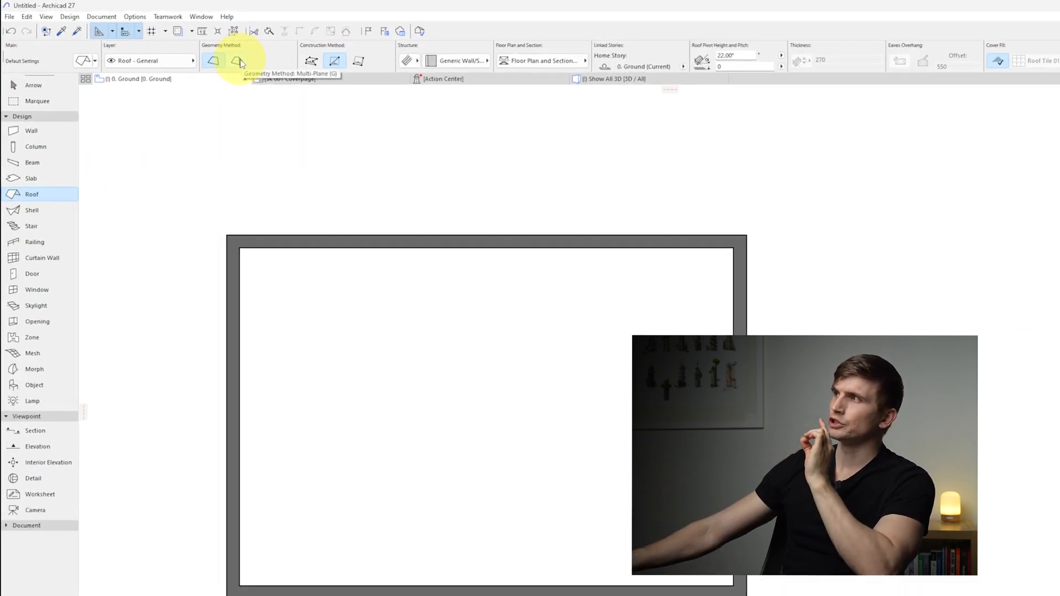
click(238, 62)
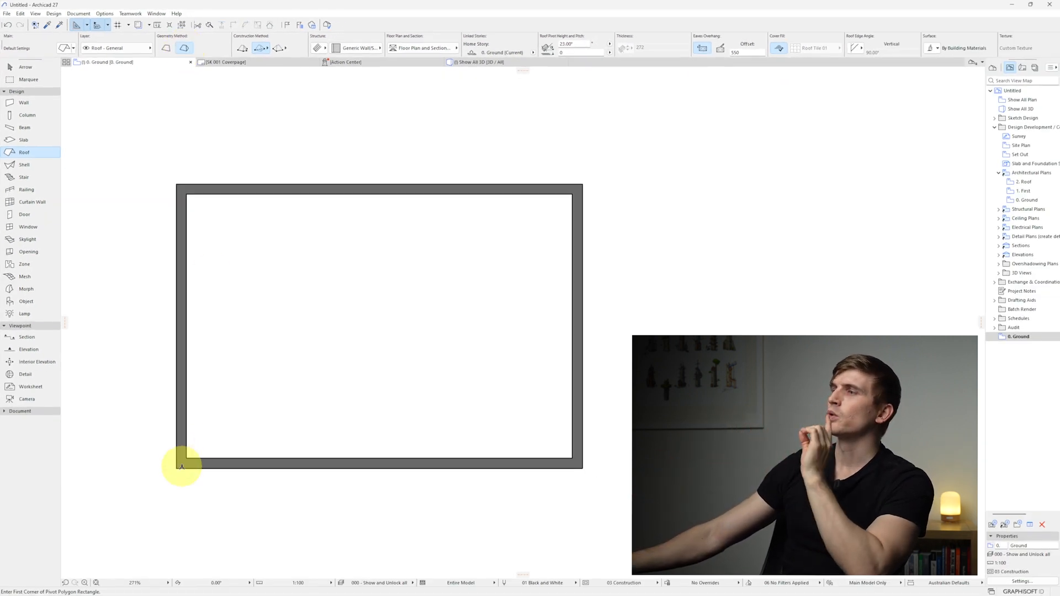
click(176, 468)
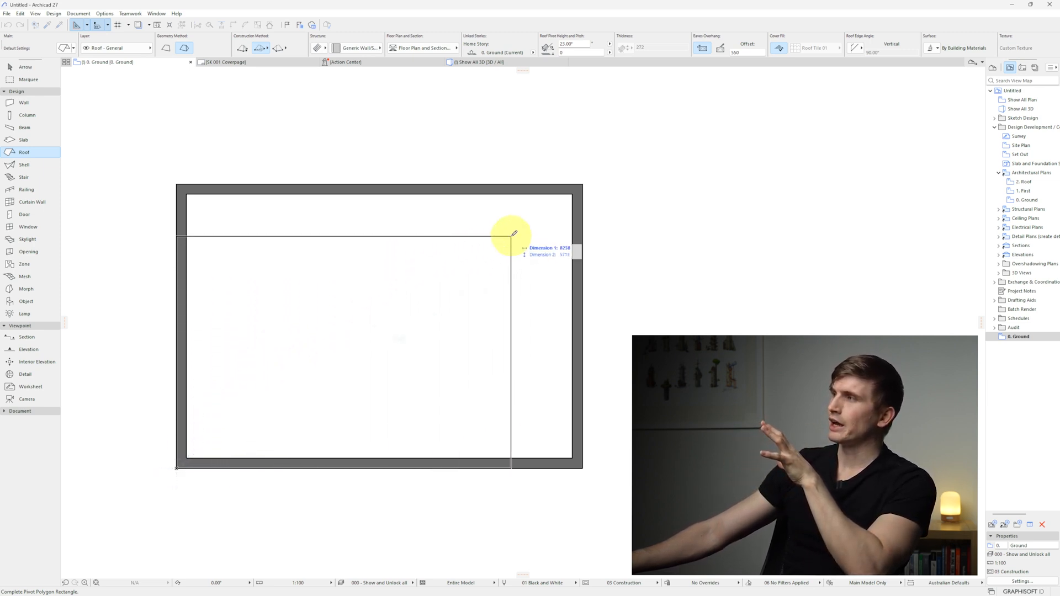
click(584, 182)
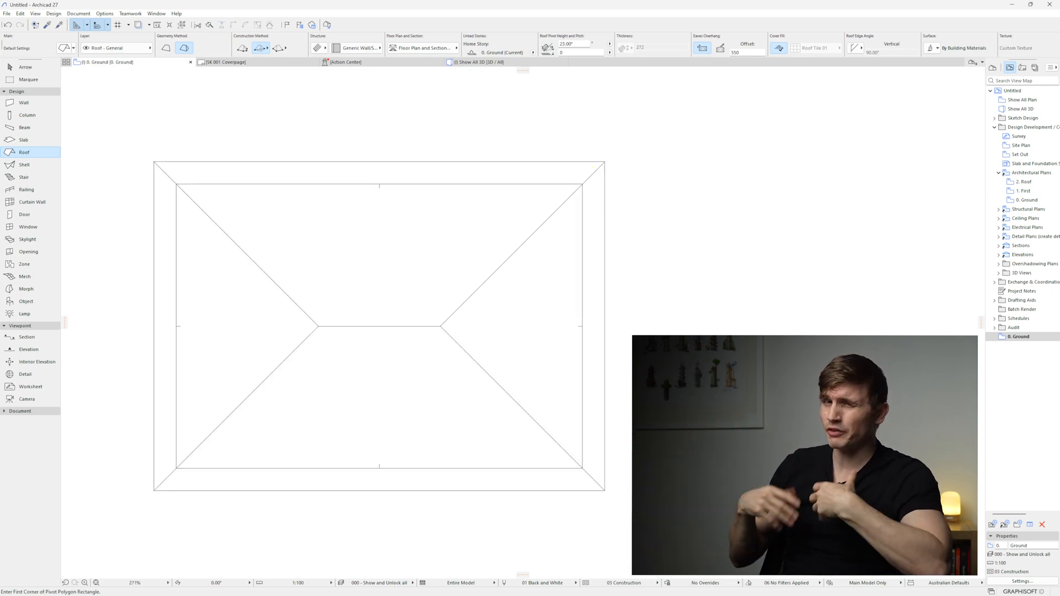
key(F3)
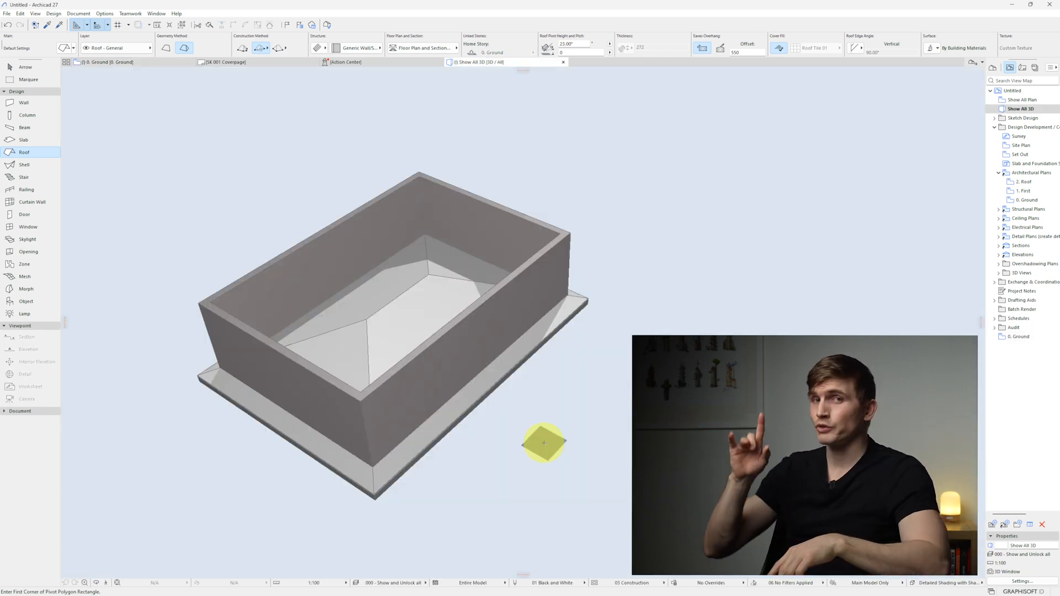
Set the roof's home story to 1. First and check the raised roof in plan and 3D.
shift+click(590, 281)
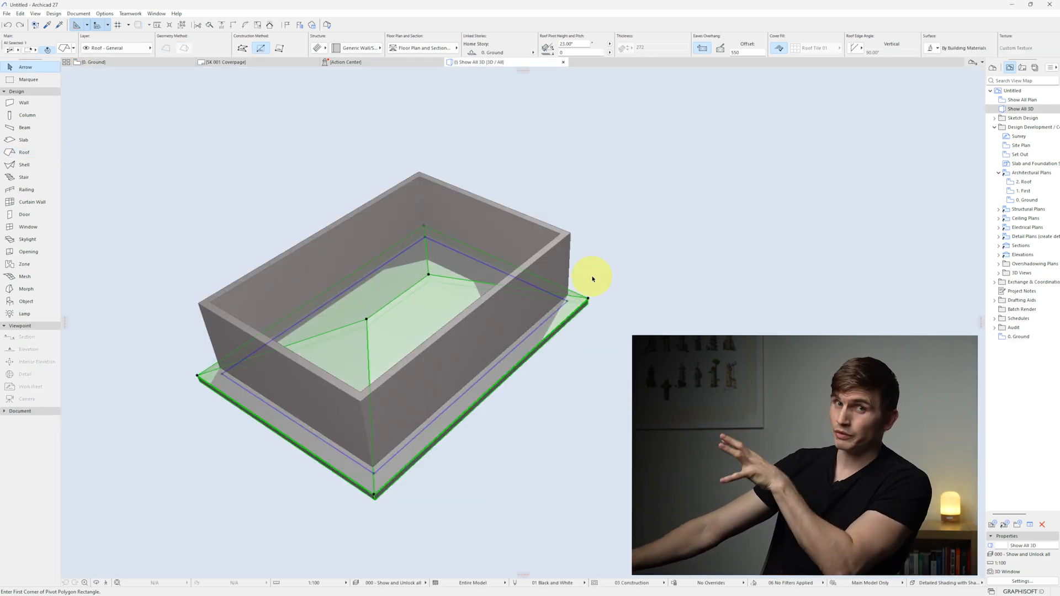
click(533, 53)
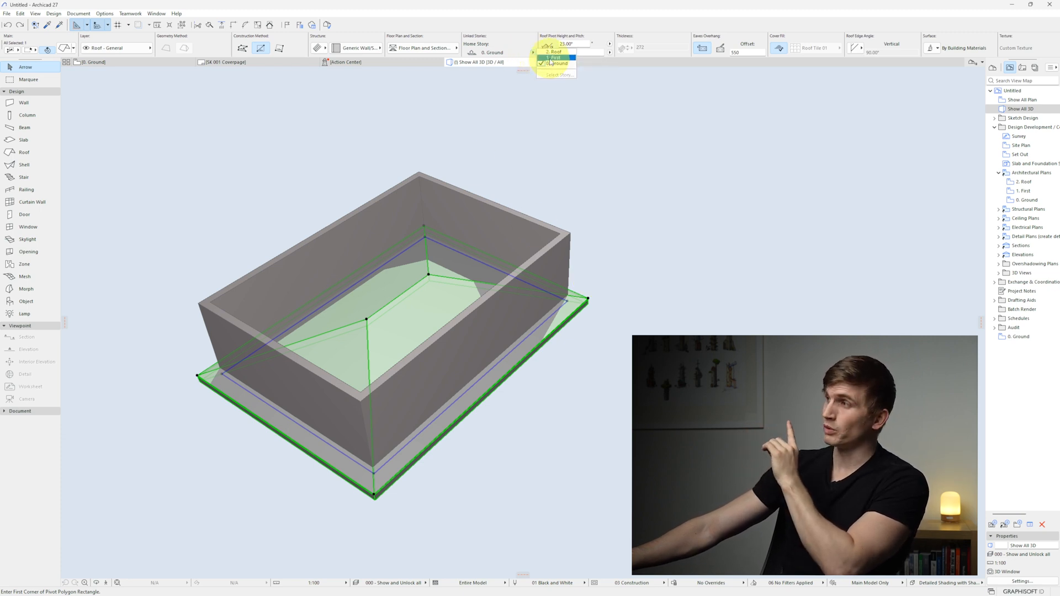
click(550, 58)
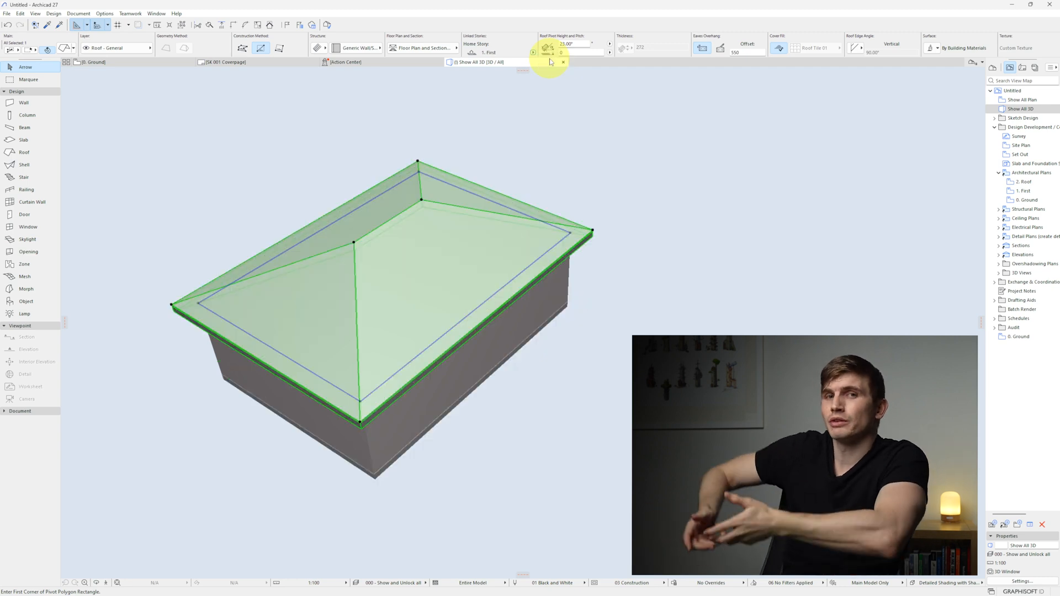
click(616, 329)
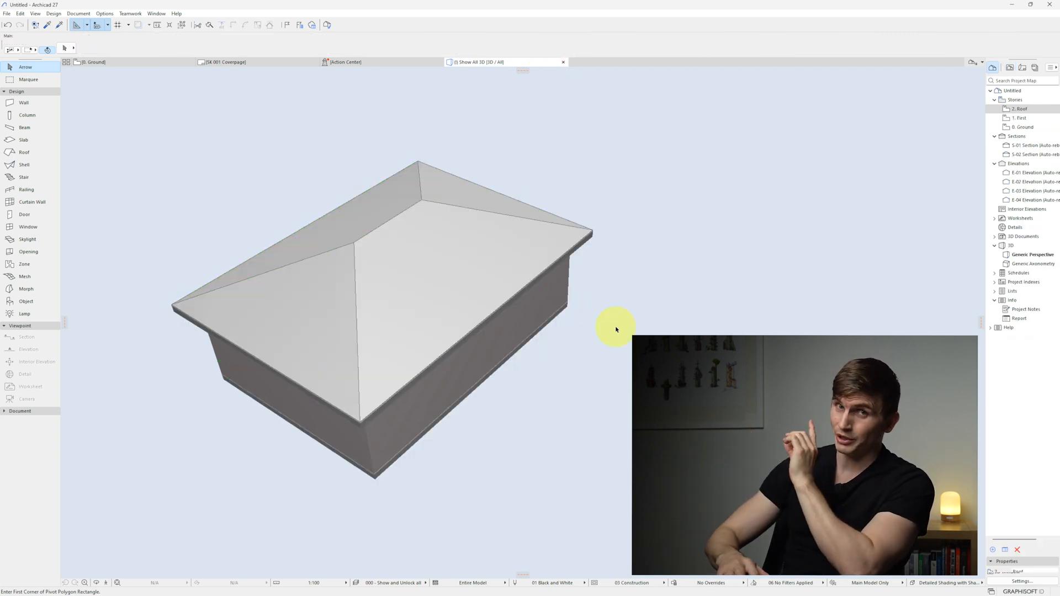
key(F2)
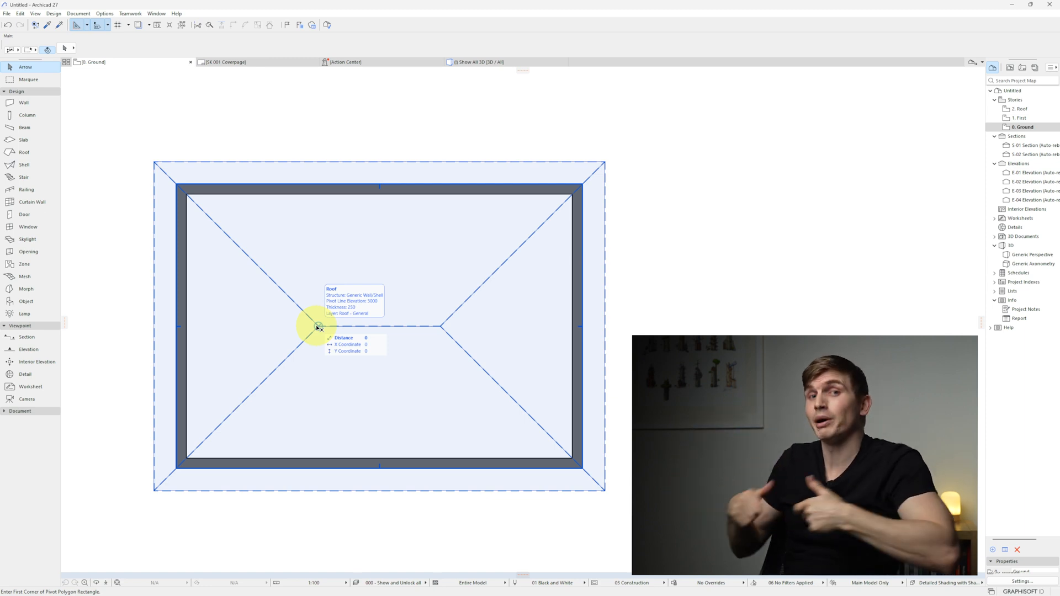
key(F3)
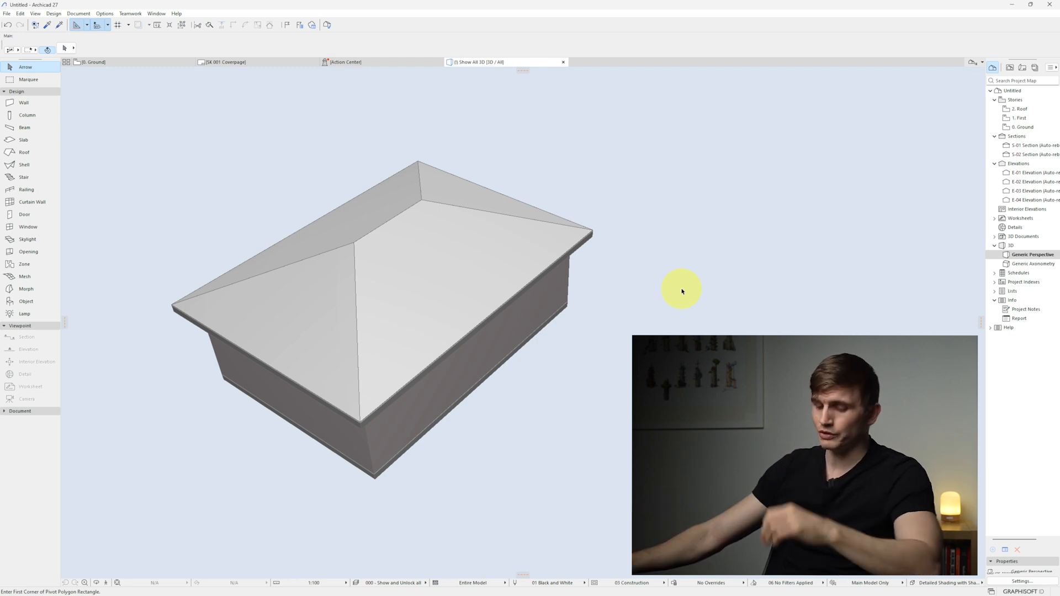
Turn the roof's left hip into a gable by stretching its ridge end to the top-left wall corner, and check it in 3D.
key(F2)
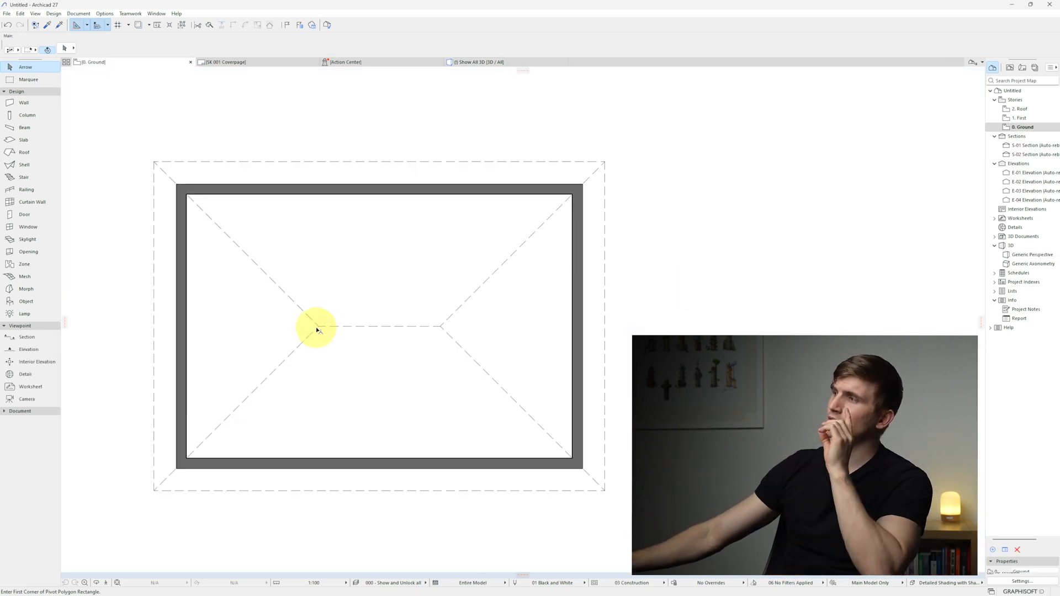
click(316, 329)
click(318, 327)
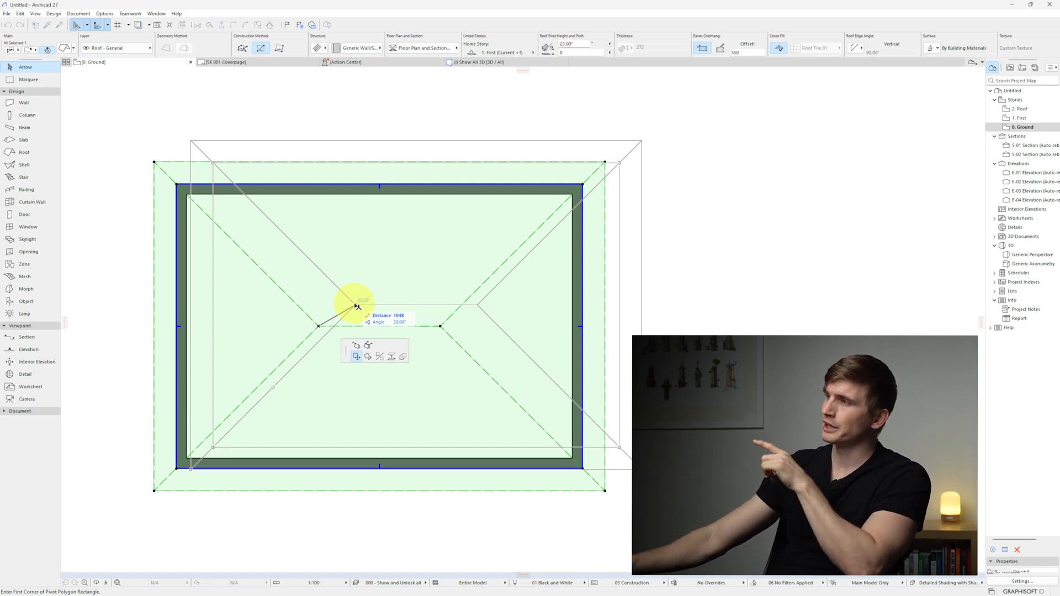
click(356, 346)
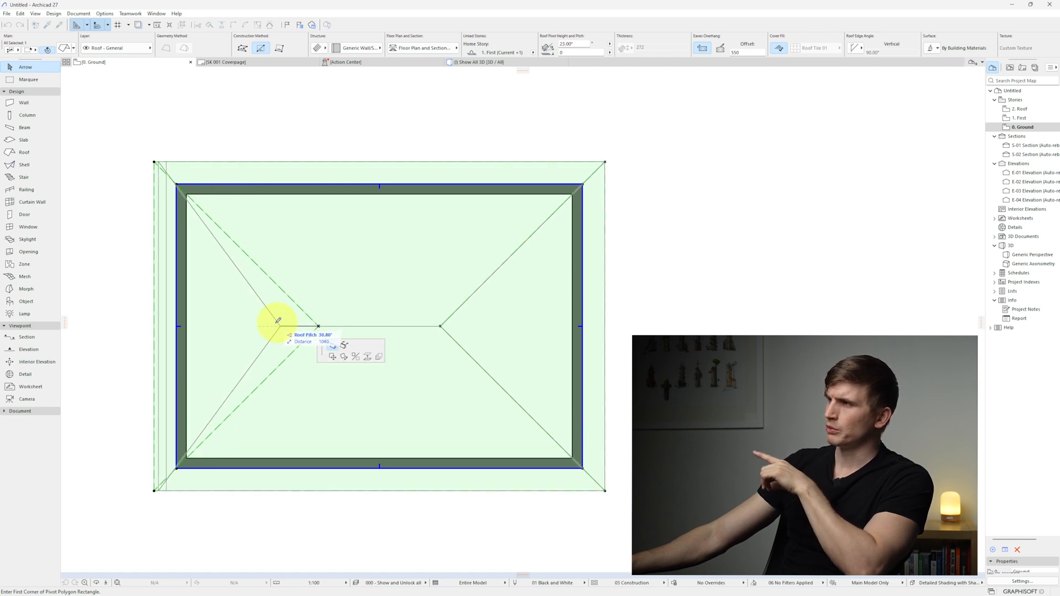
click(177, 183)
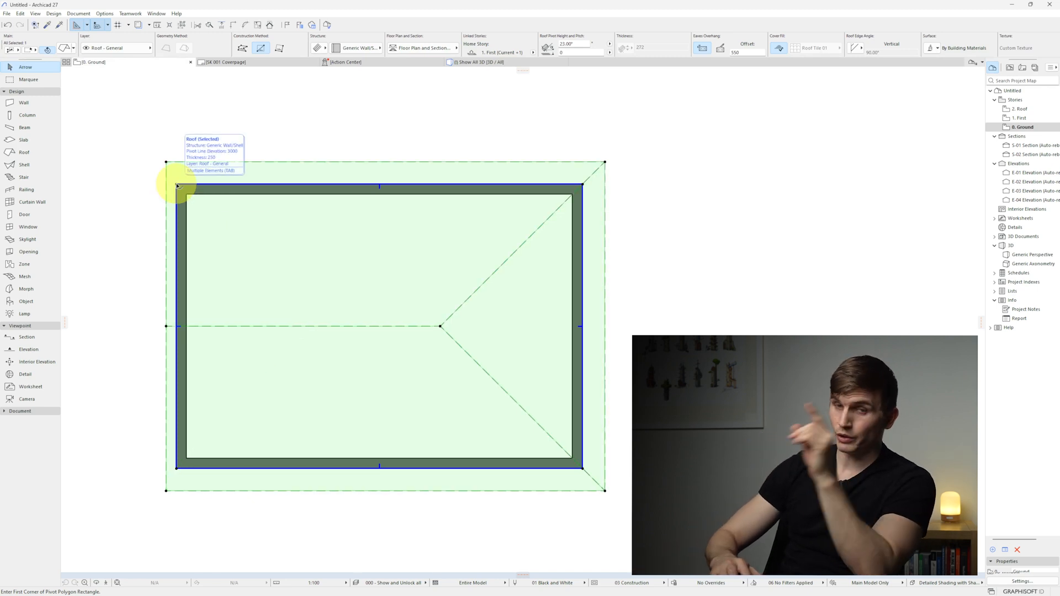
key(F3)
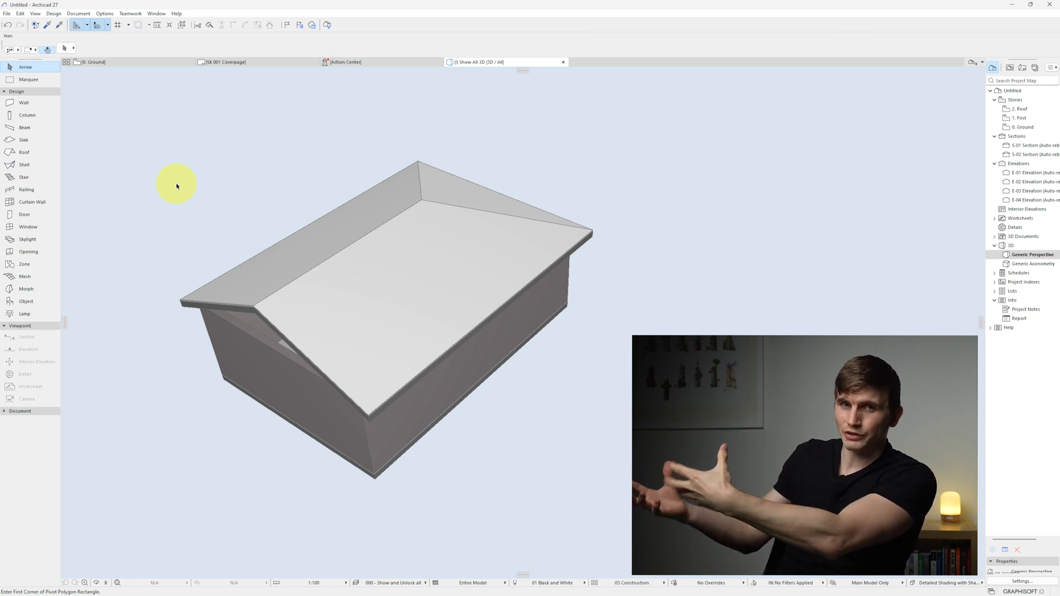
Turn the roof's right hip into a gable by stretching its ridge end to the top-right wall corner, and inspect it in 3D.
key(F2)
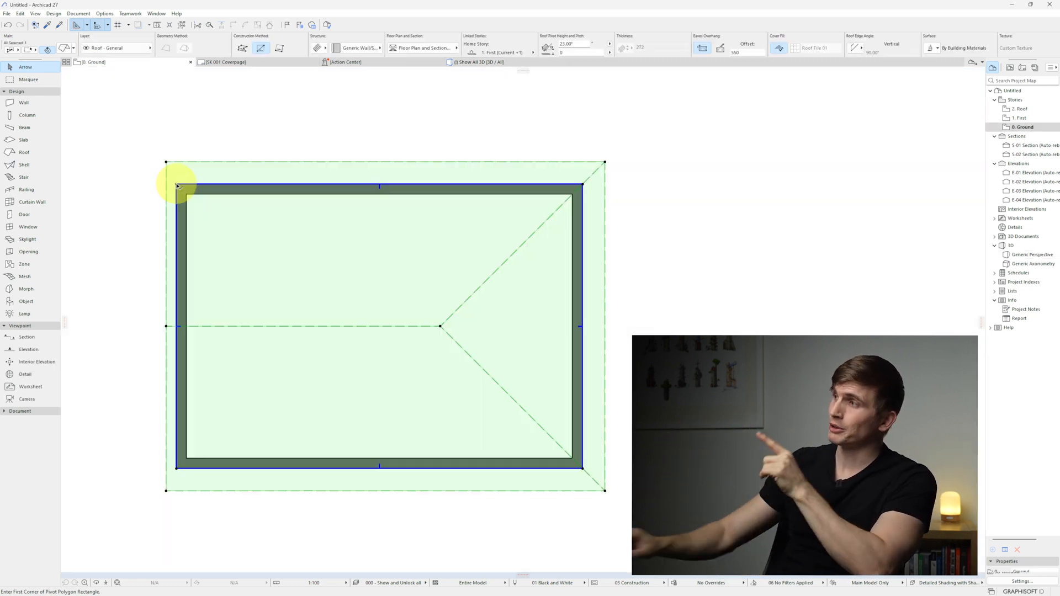
click(440, 327)
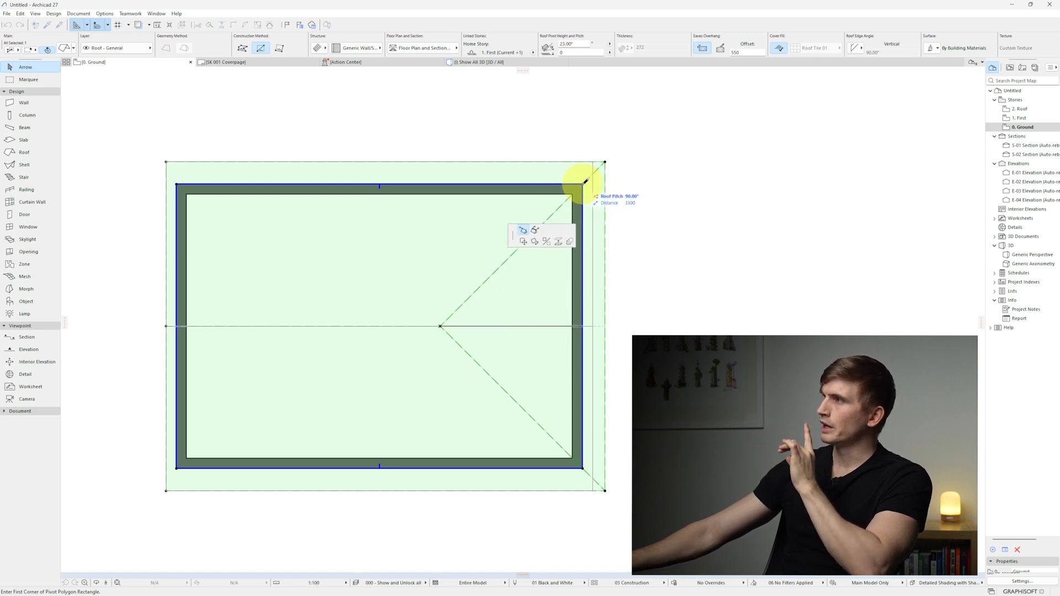
click(584, 182)
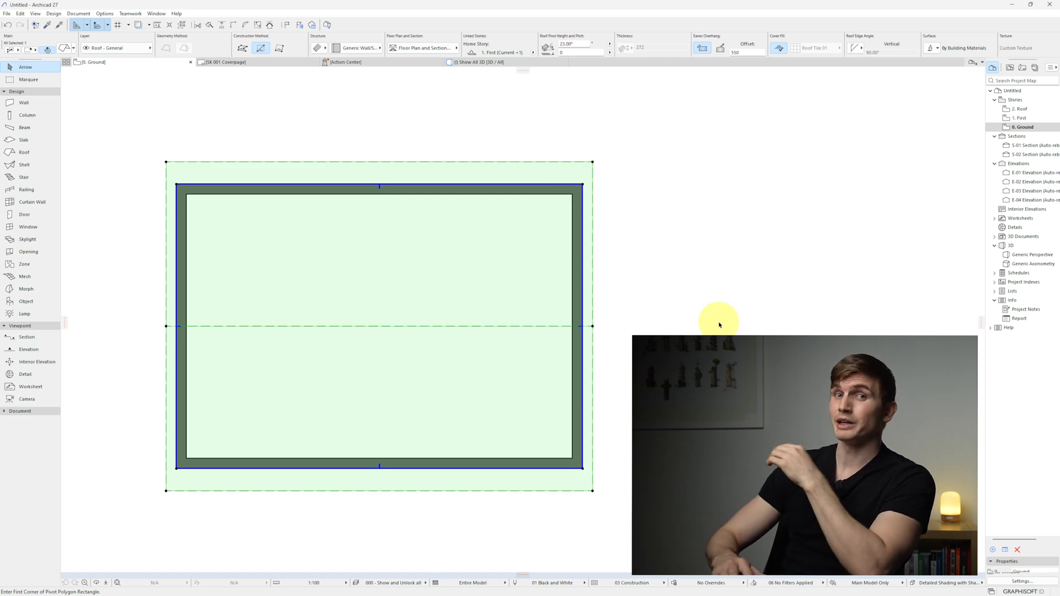
key(F3)
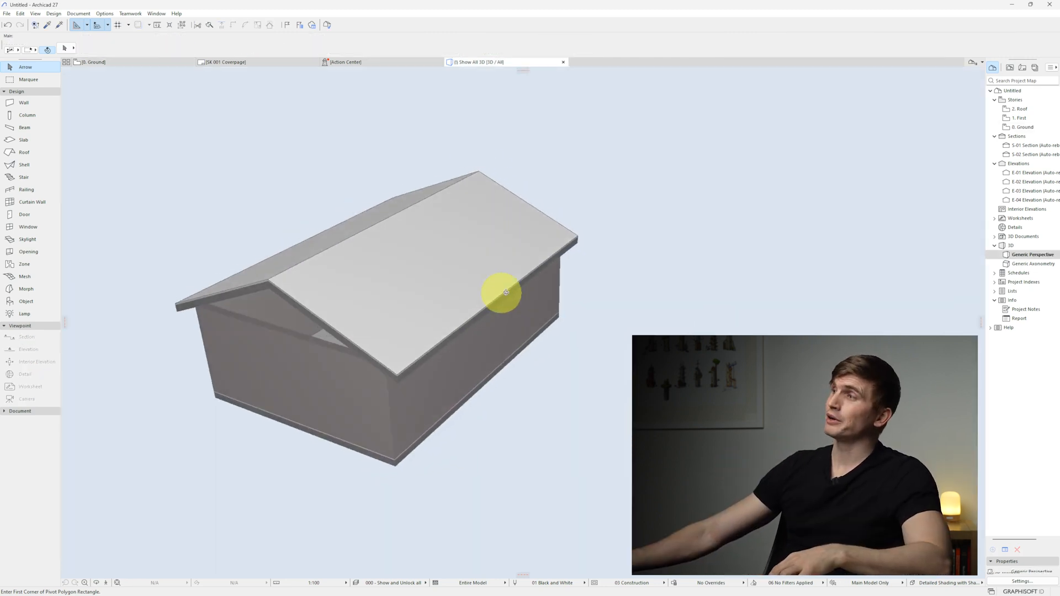
shift+middle_drag(506, 292, 492, 362)
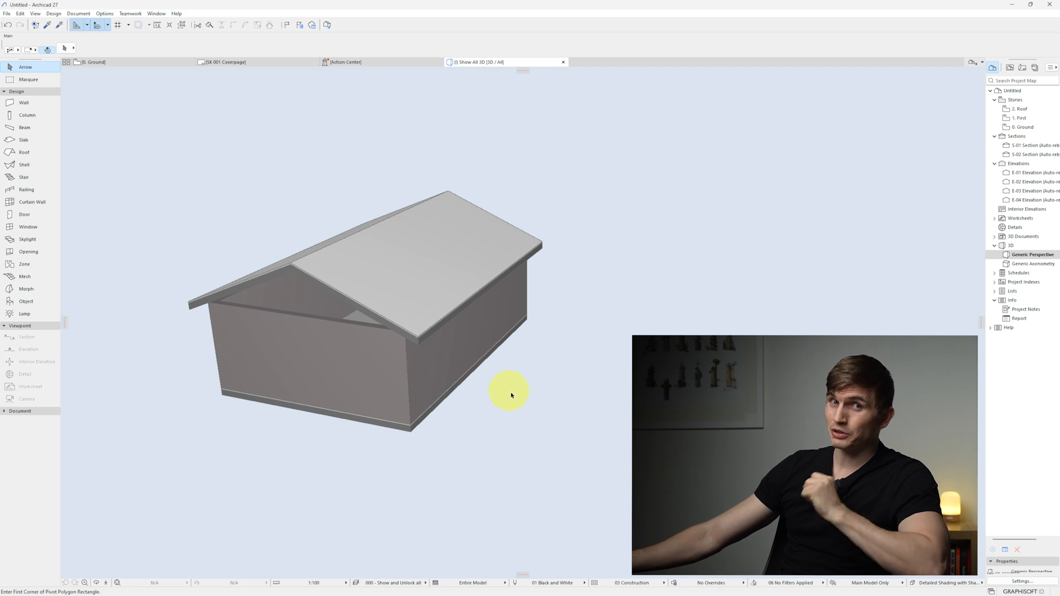
Set the gable roof's eaves overhang offset to 0, keeping its custom planes and edges.
click(385, 270)
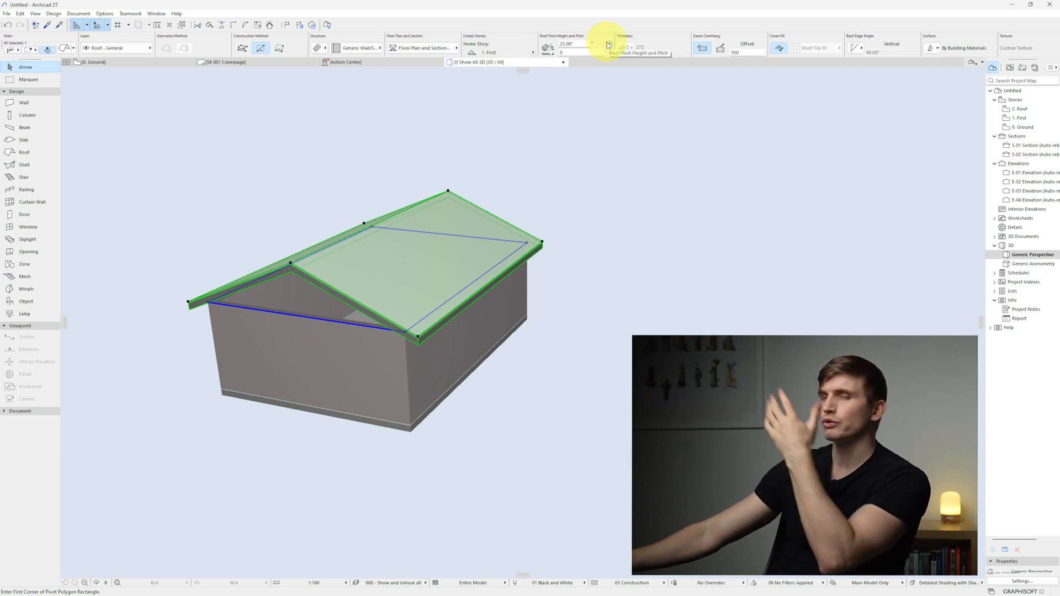
scroll(716, 44, down, 5)
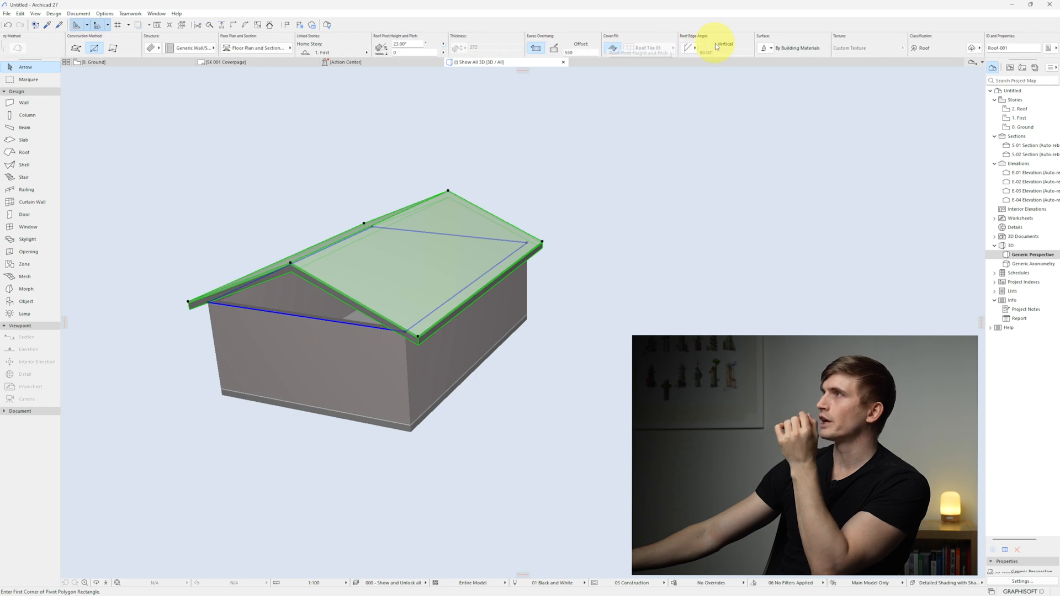
scroll(715, 46, down, 1)
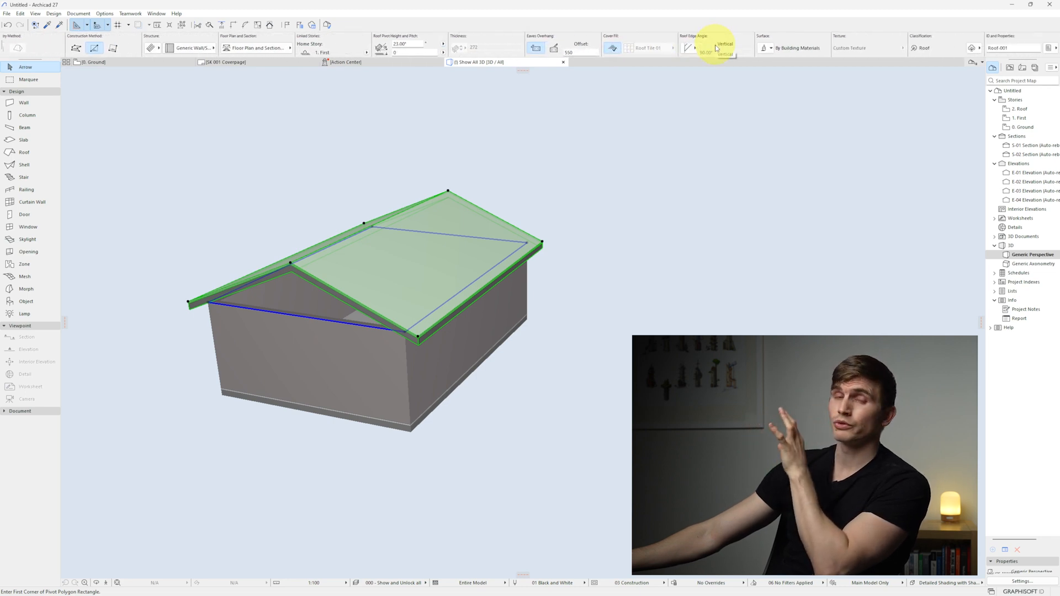
scroll(716, 46, up, 6)
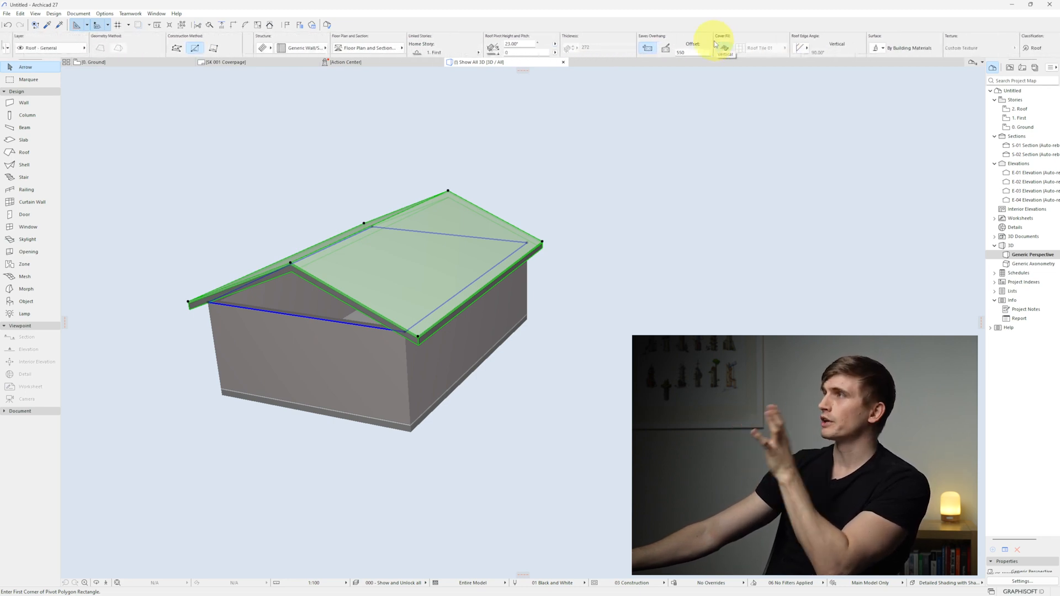
click(706, 49)
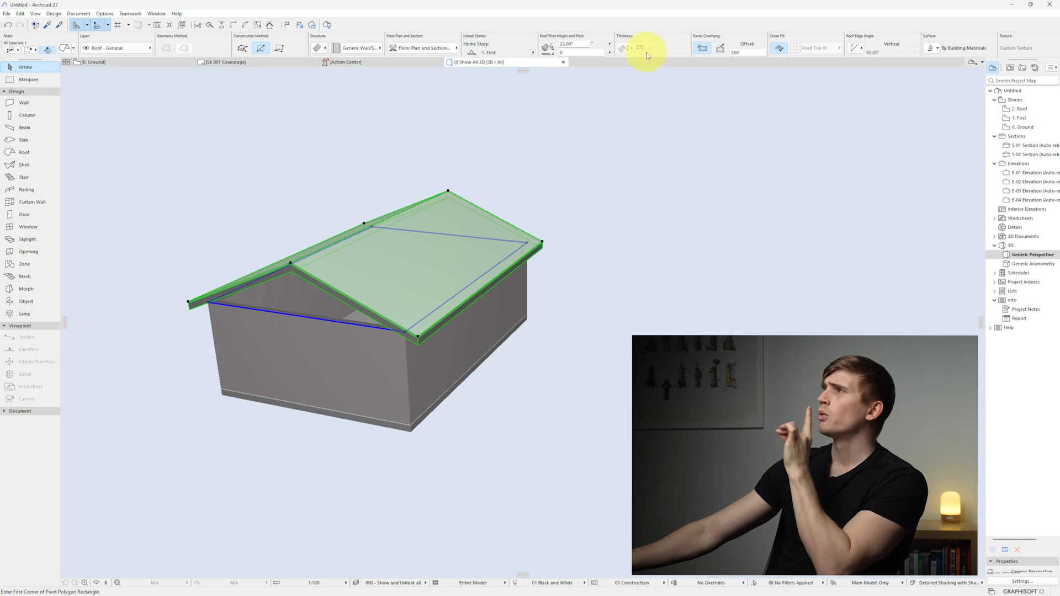
click(742, 53)
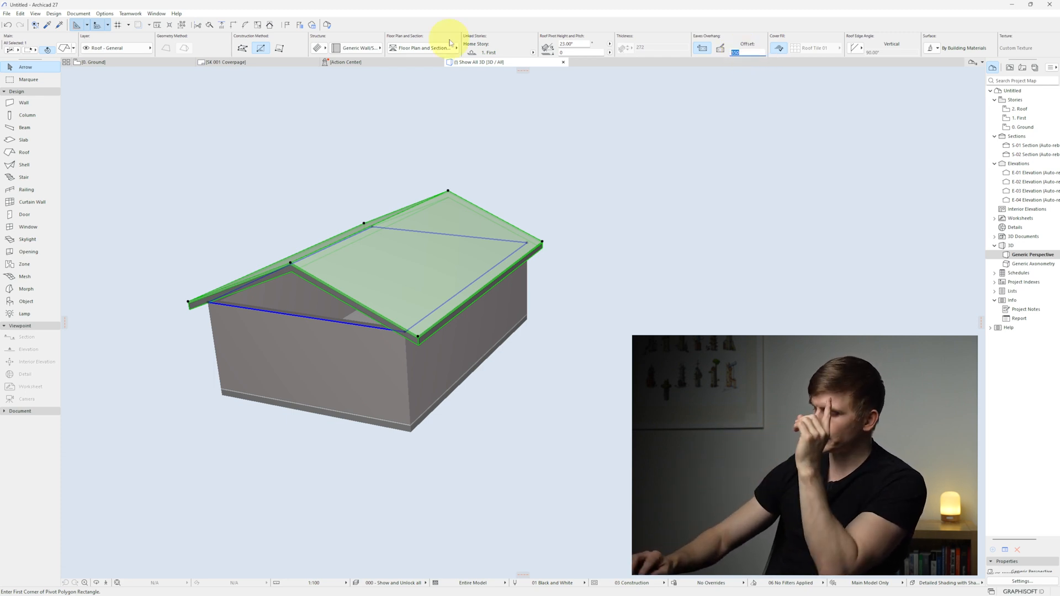
text(0)
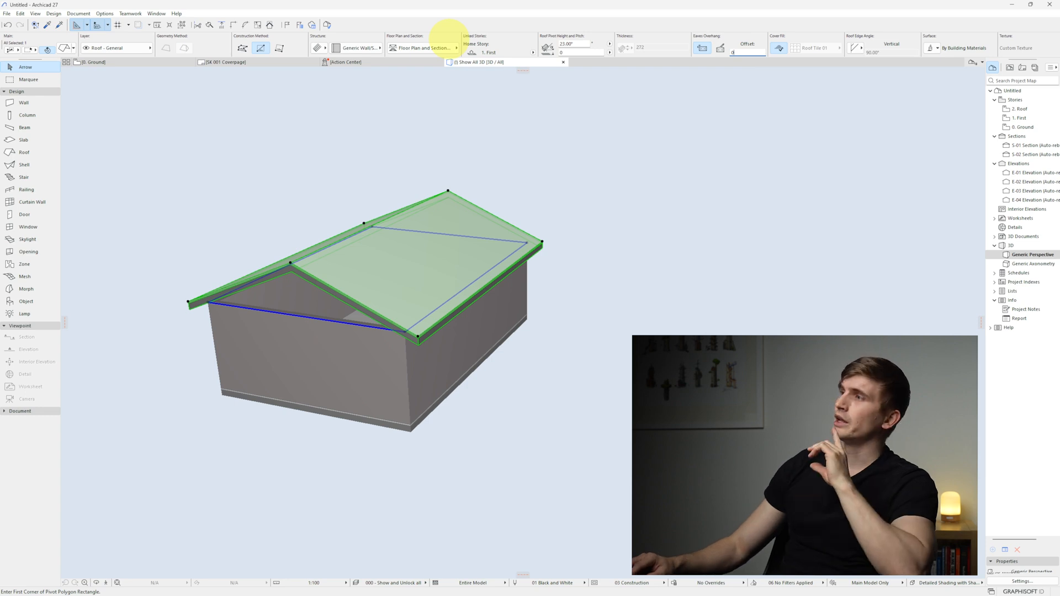
key(Return)
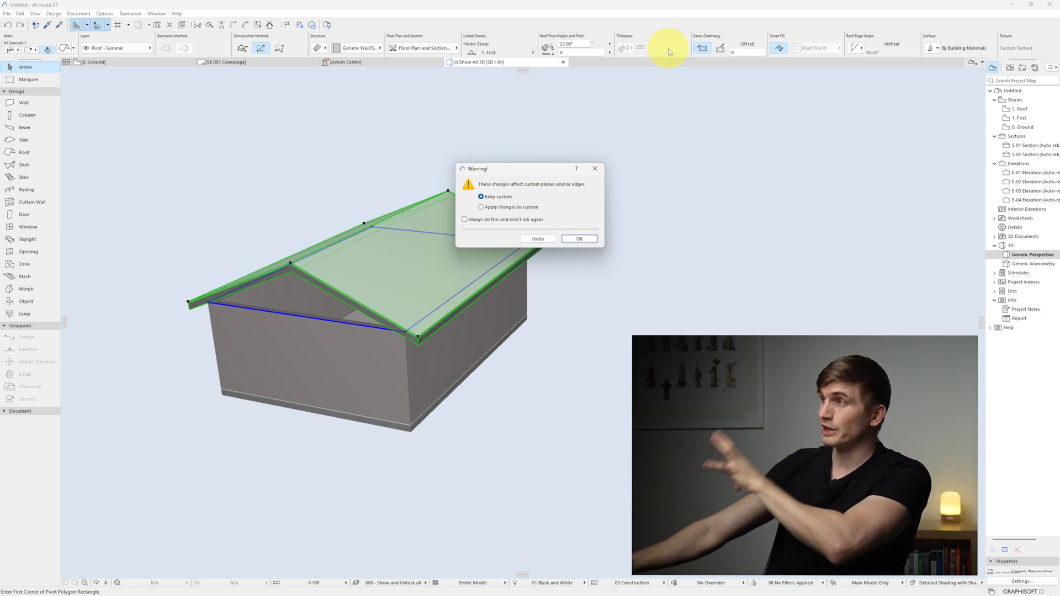
click(580, 238)
click(596, 356)
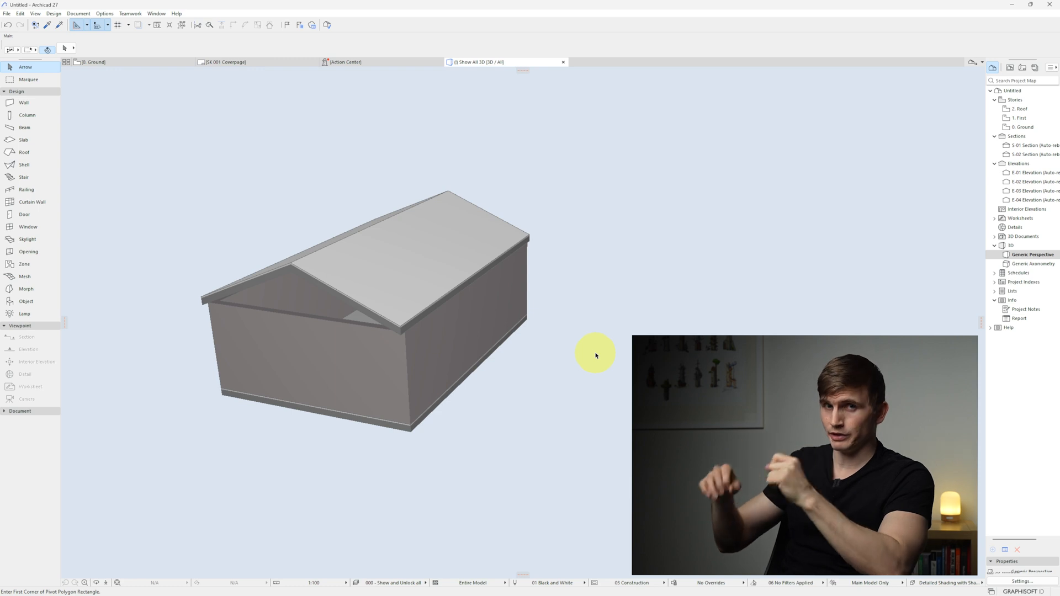
On the ground floor plan, offset the roof's right gable edge inward to the outer top-right wall corner.
key(F2)
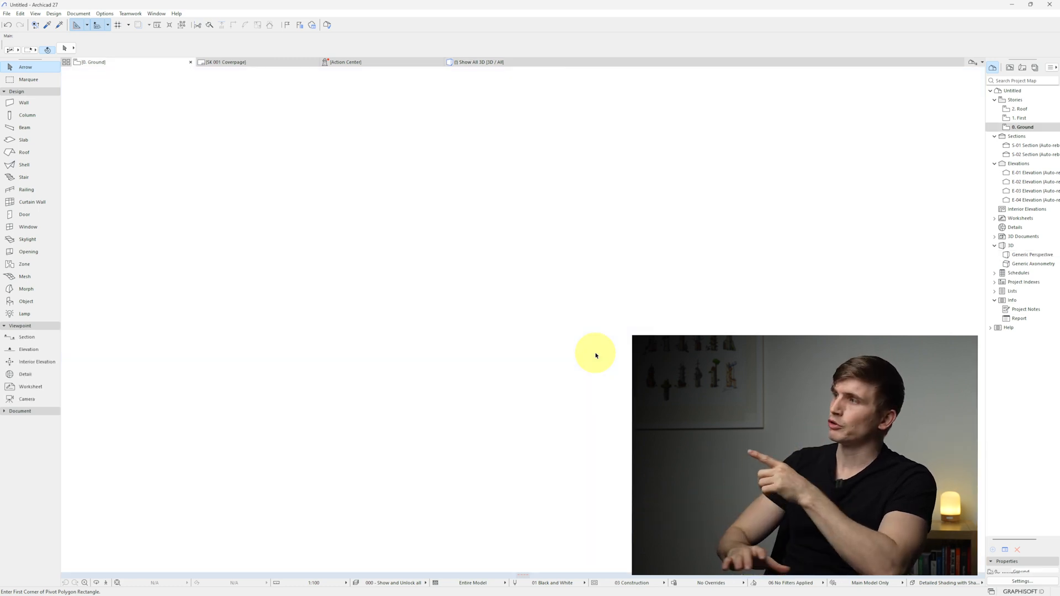
click(595, 356)
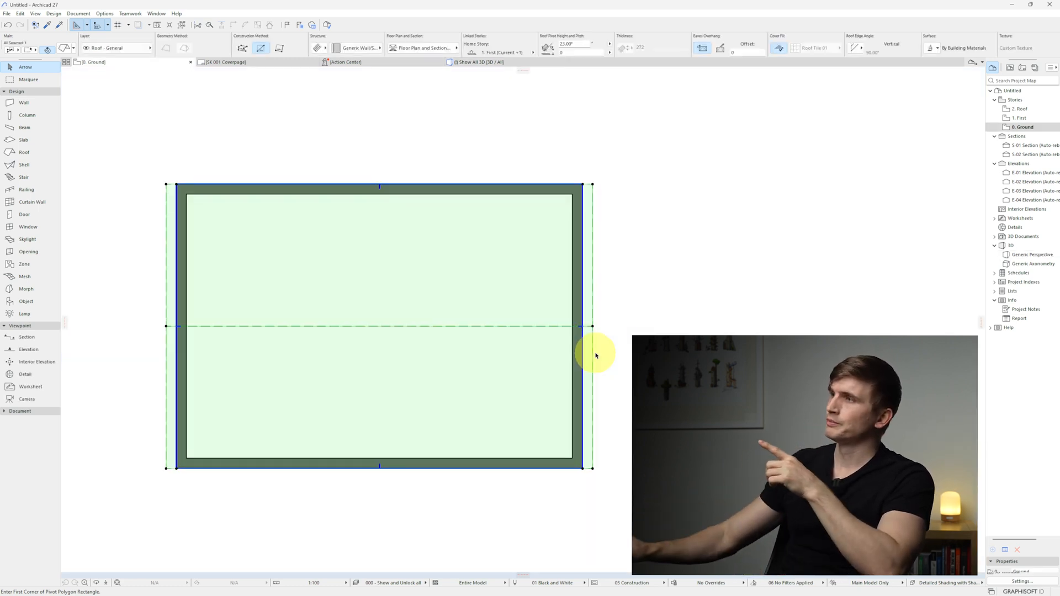
click(595, 219)
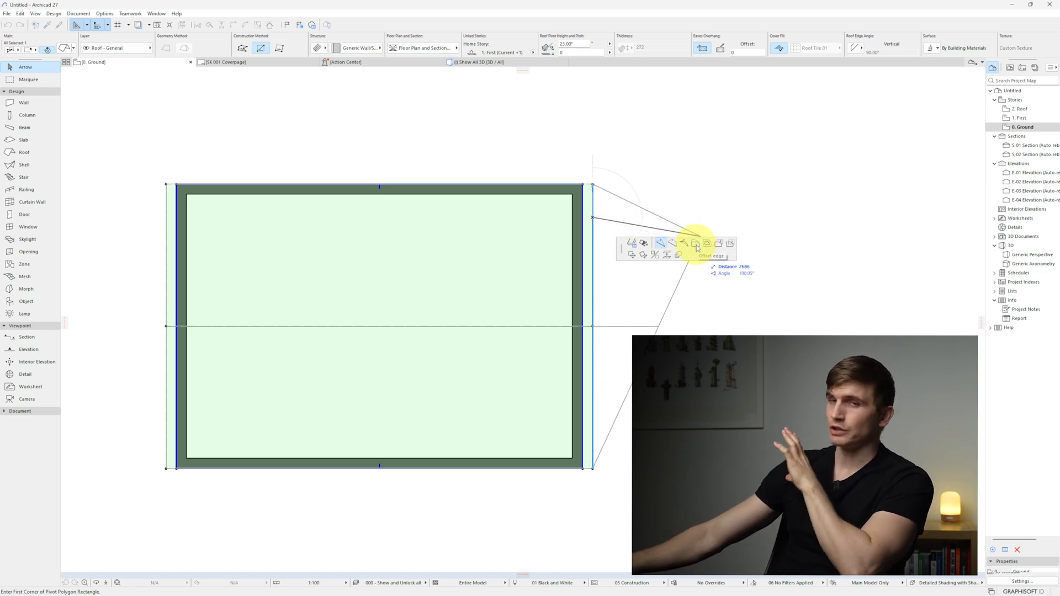
click(695, 245)
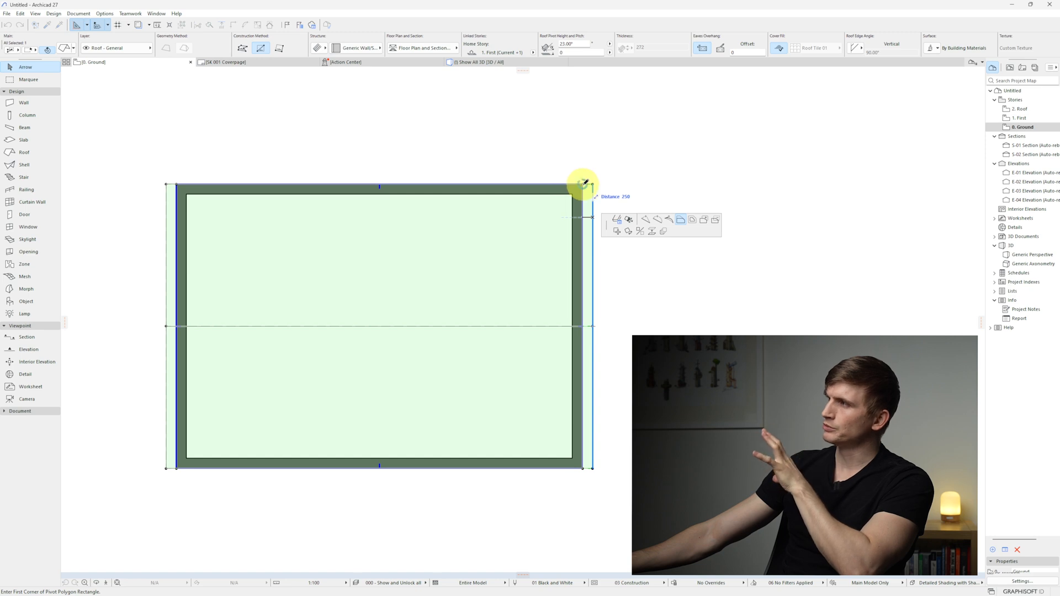
click(585, 182)
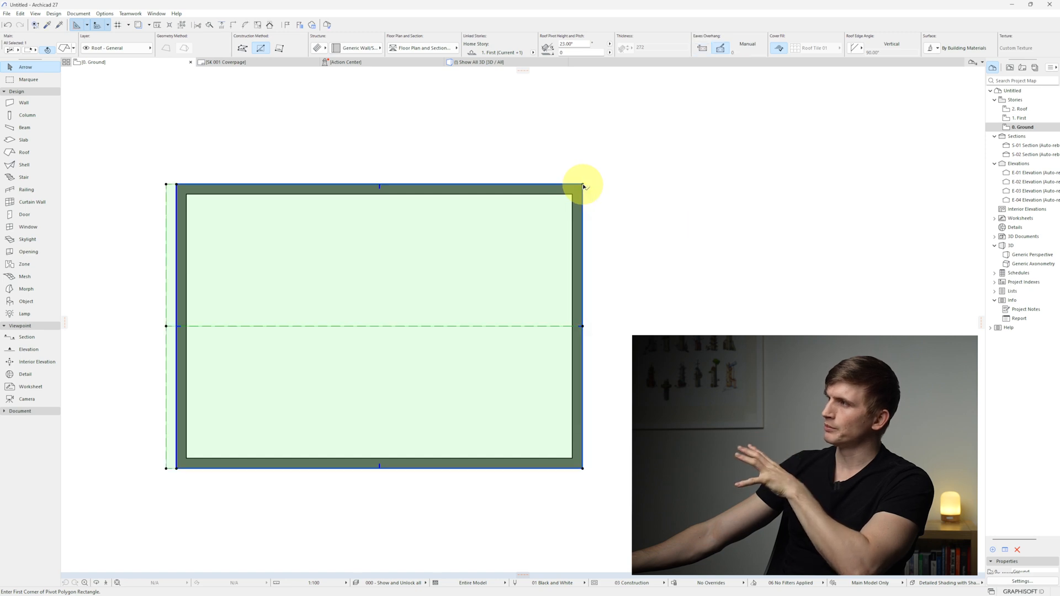
Offset the roof's left gable edge inward to the outer top-left wall corner and check the roof in 3D.
click(167, 228)
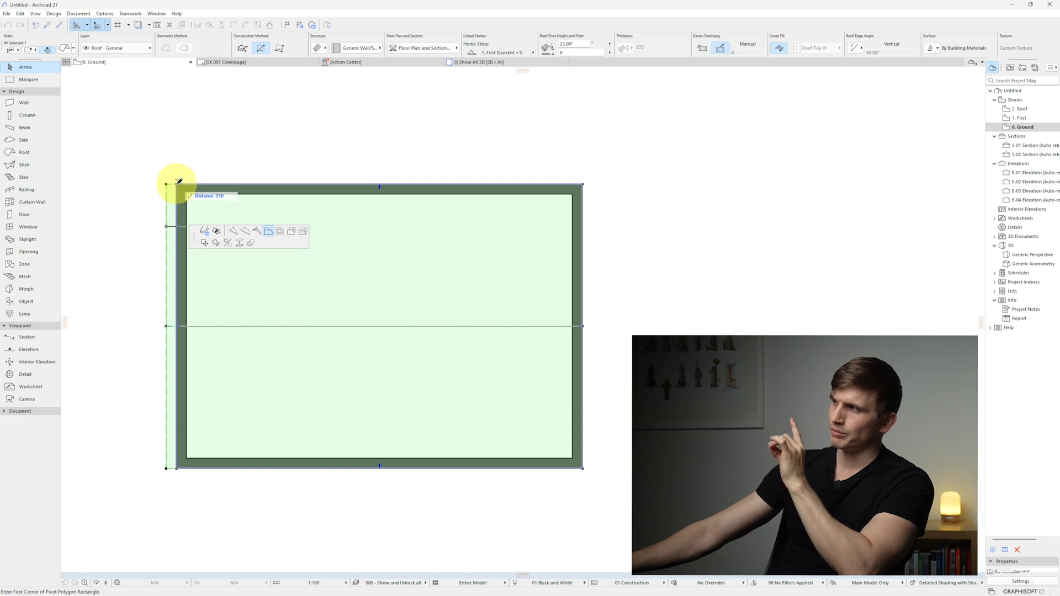
click(179, 181)
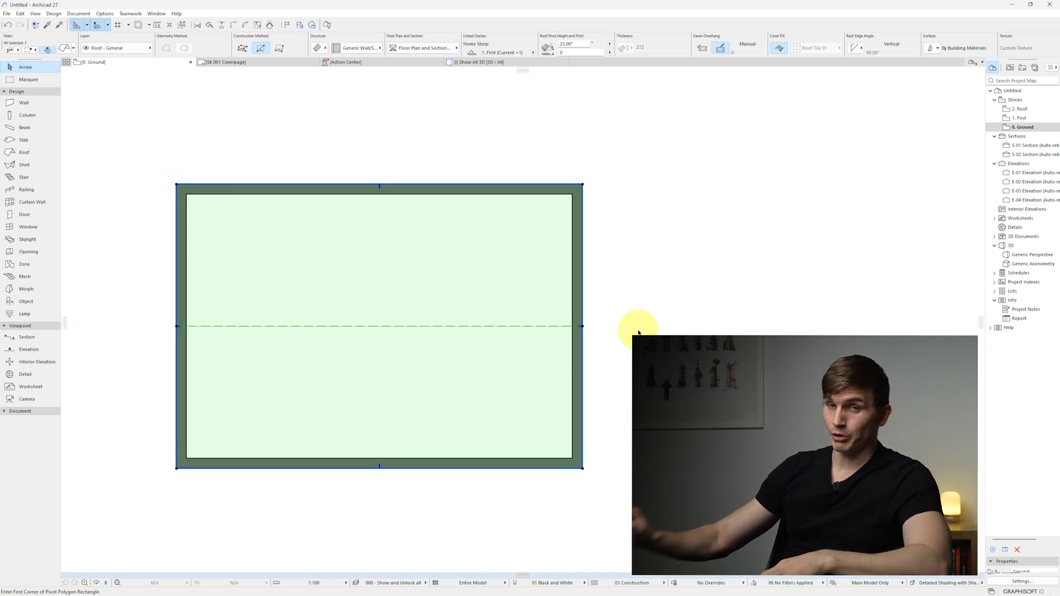
key(F3)
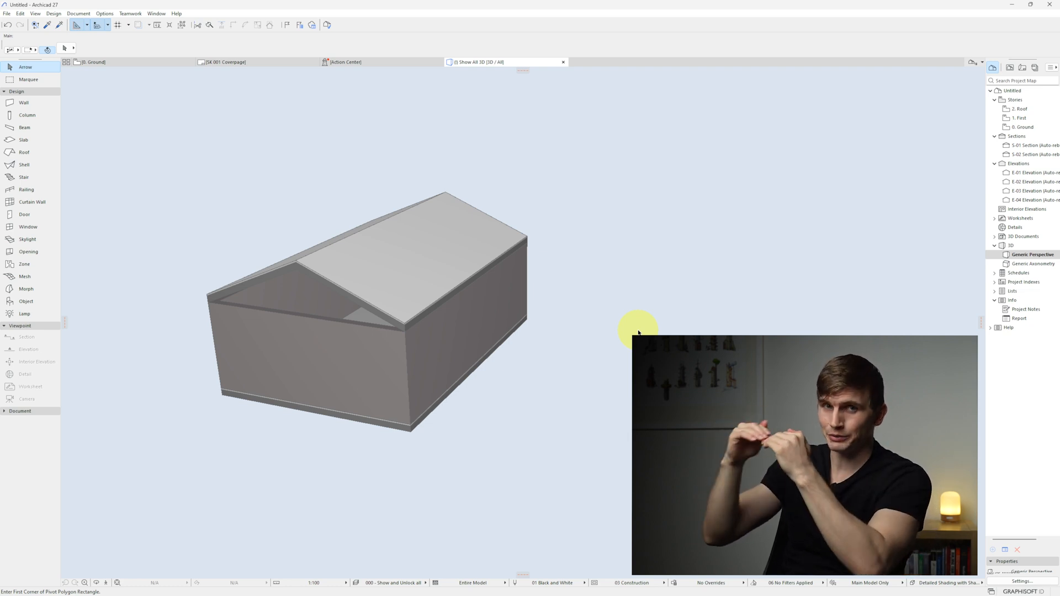
Select both gable end walls in 3D and set their top link to Not Linked.
shift+middle_drag(390, 343, 518, 300)
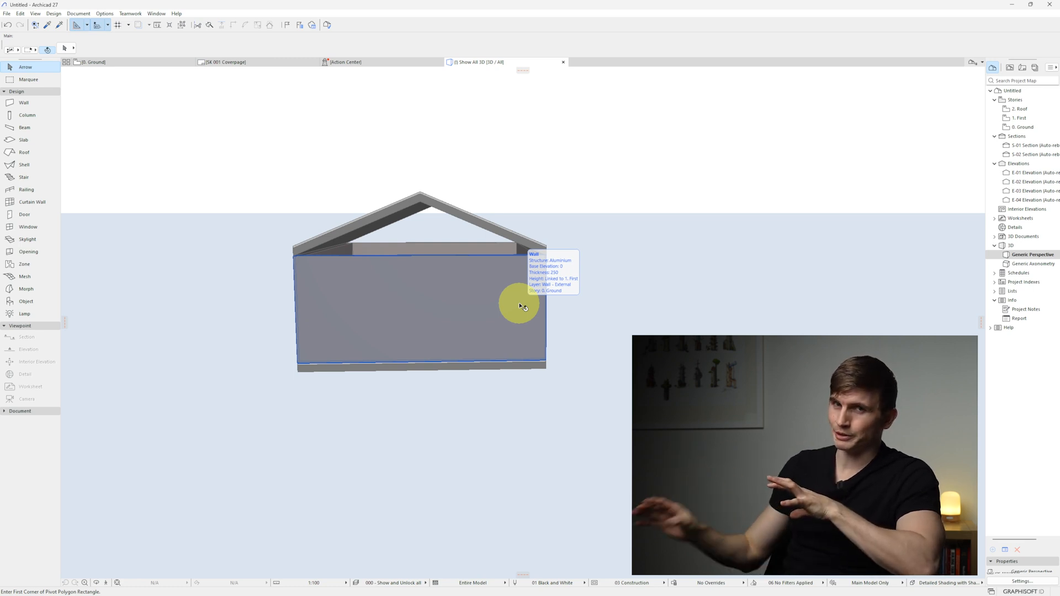
middle_drag(522, 307, 452, 348)
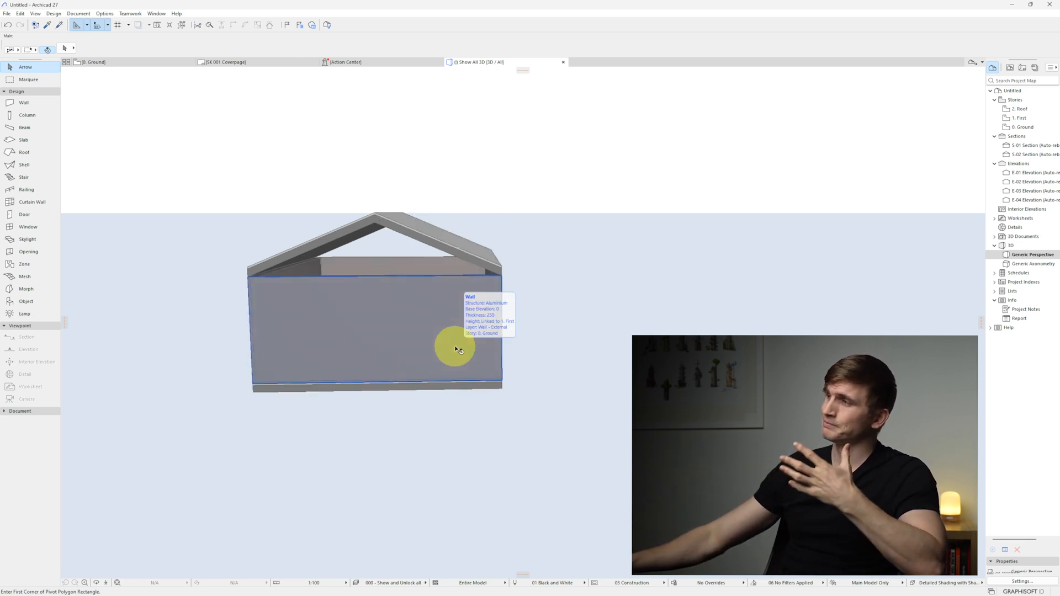
click(397, 320)
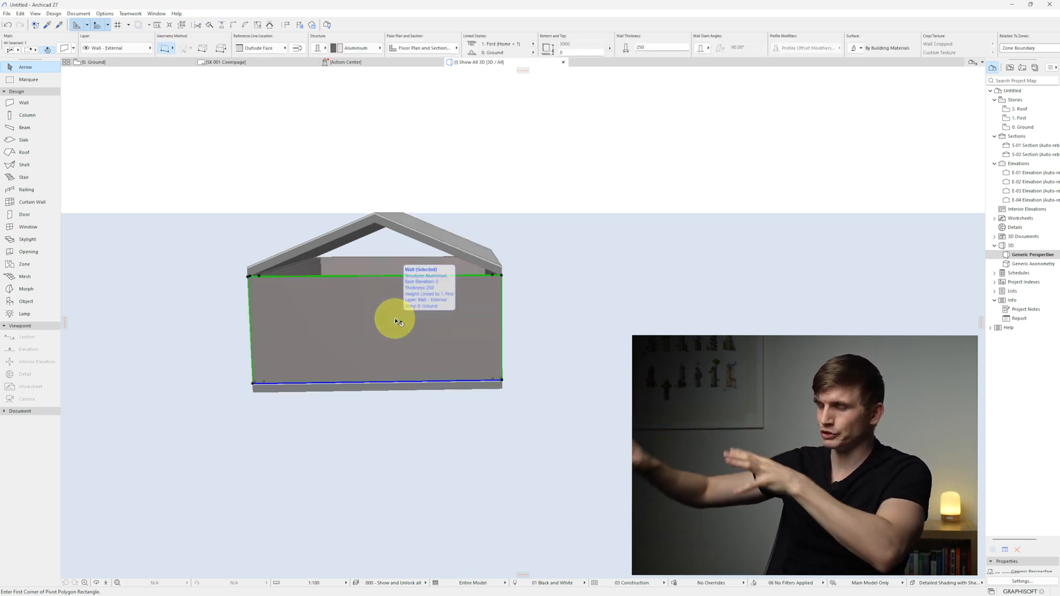
shift+middle_drag(529, 287, 428, 300)
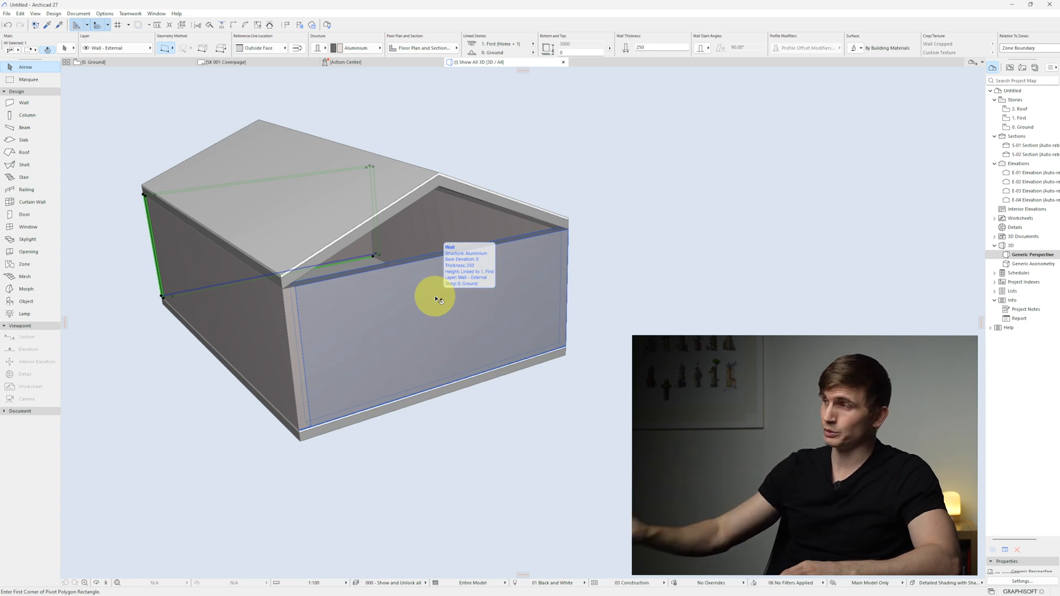
shift+click(435, 296)
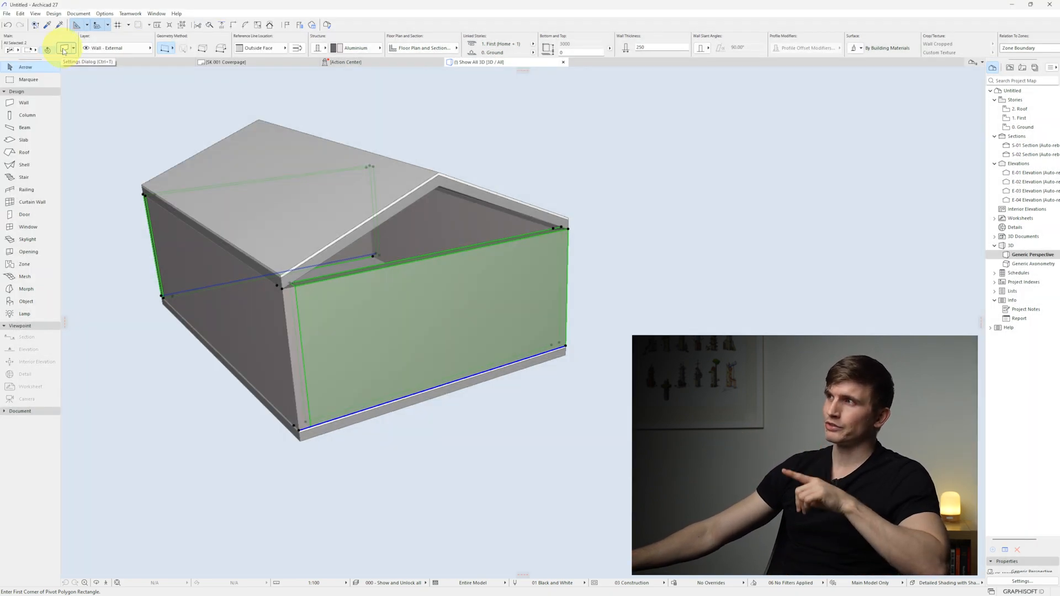
click(64, 50)
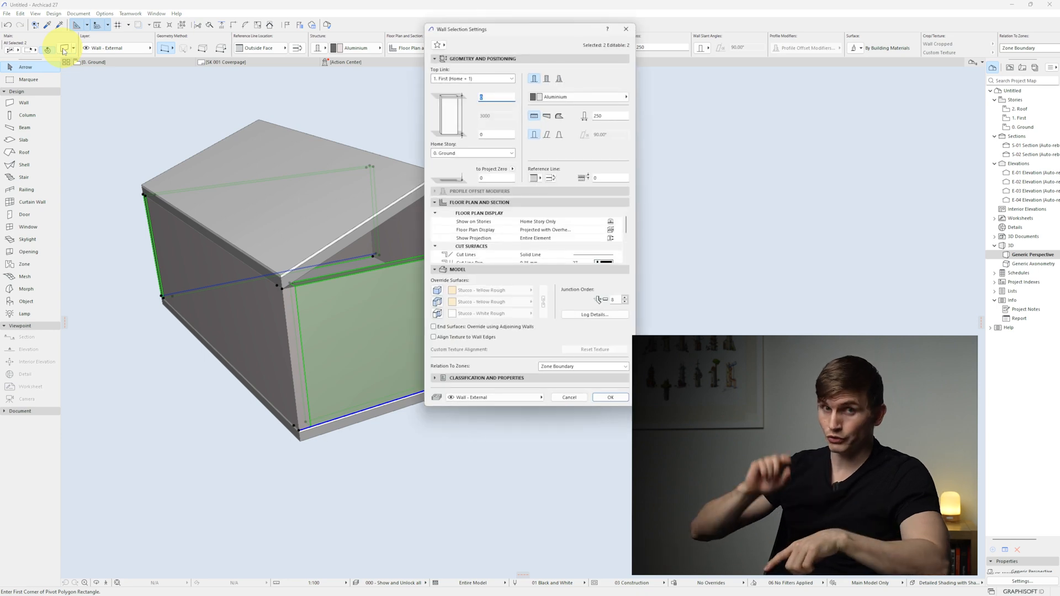
drag(524, 32, 285, 93)
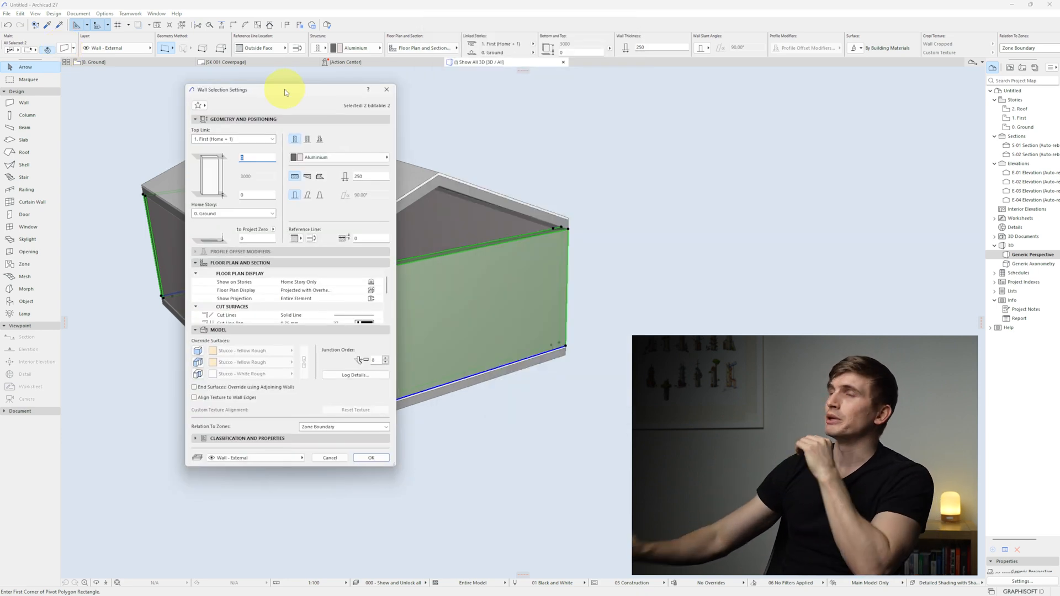
click(262, 139)
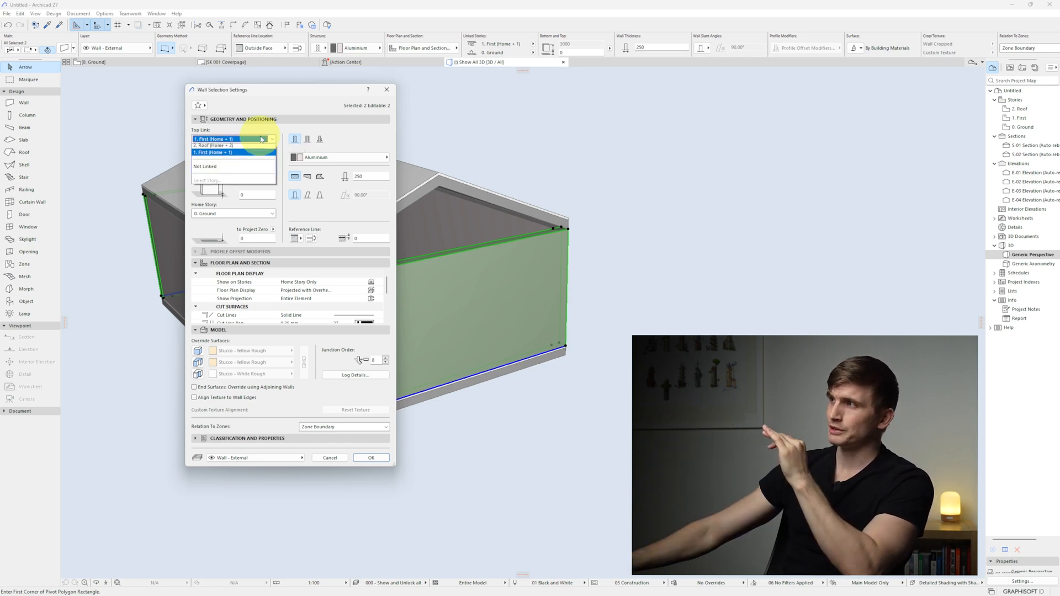
click(246, 168)
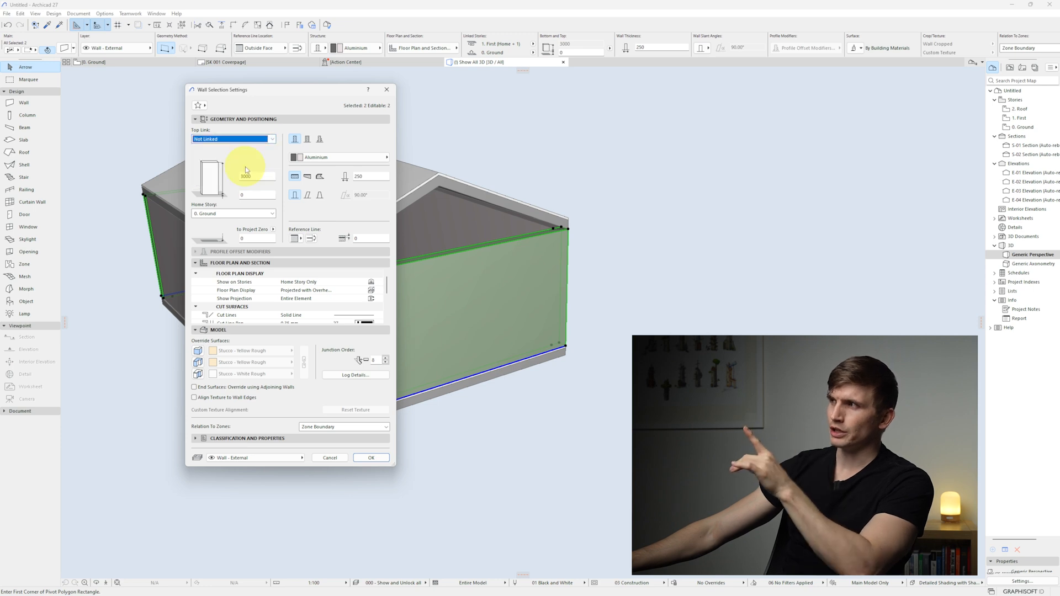
click(372, 458)
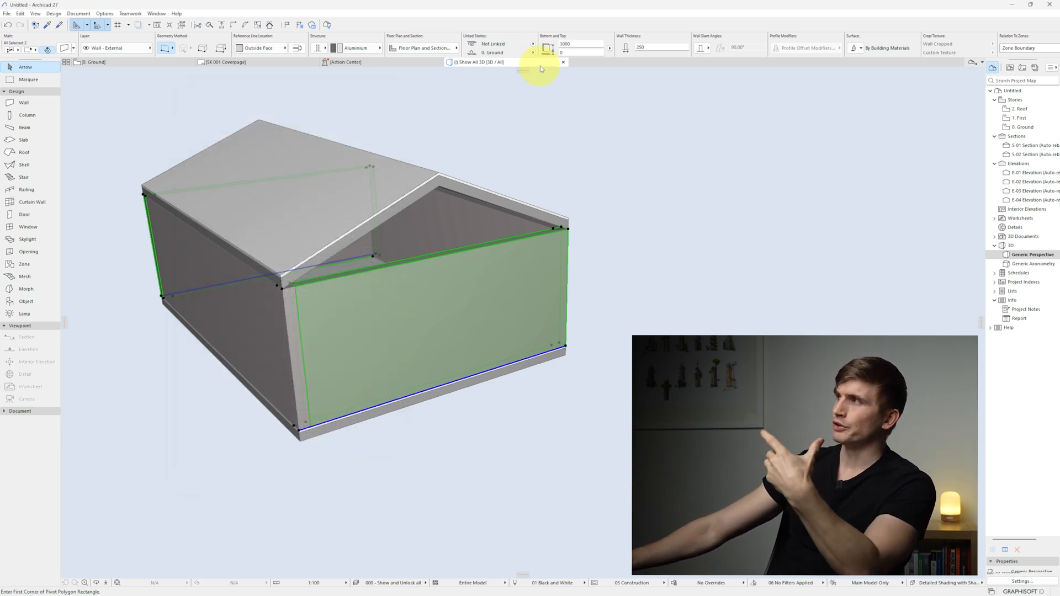
Set the height of both gable end walls to 6000.
click(585, 43)
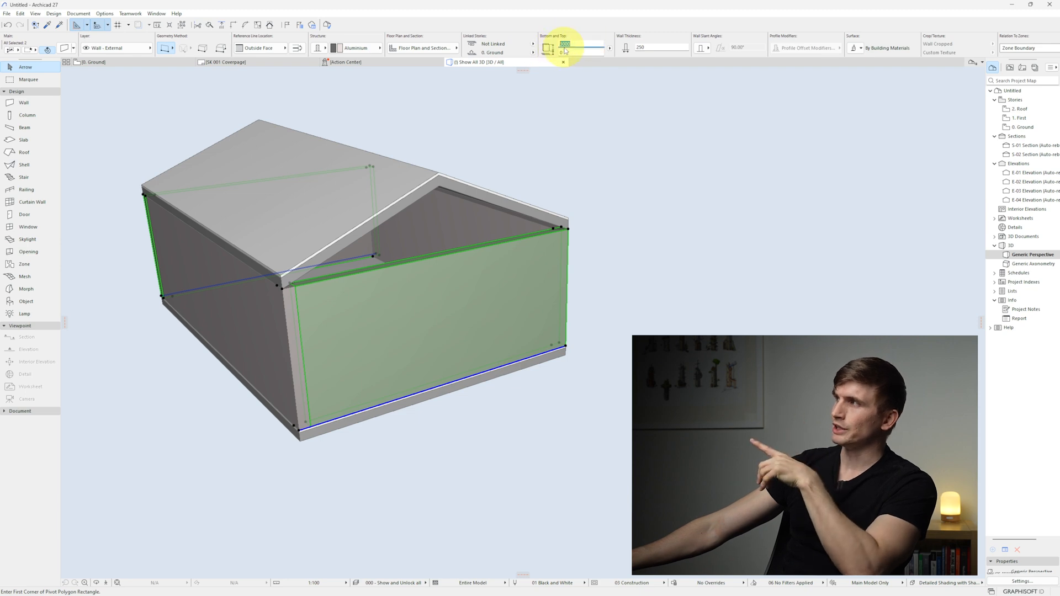
click(64, 48)
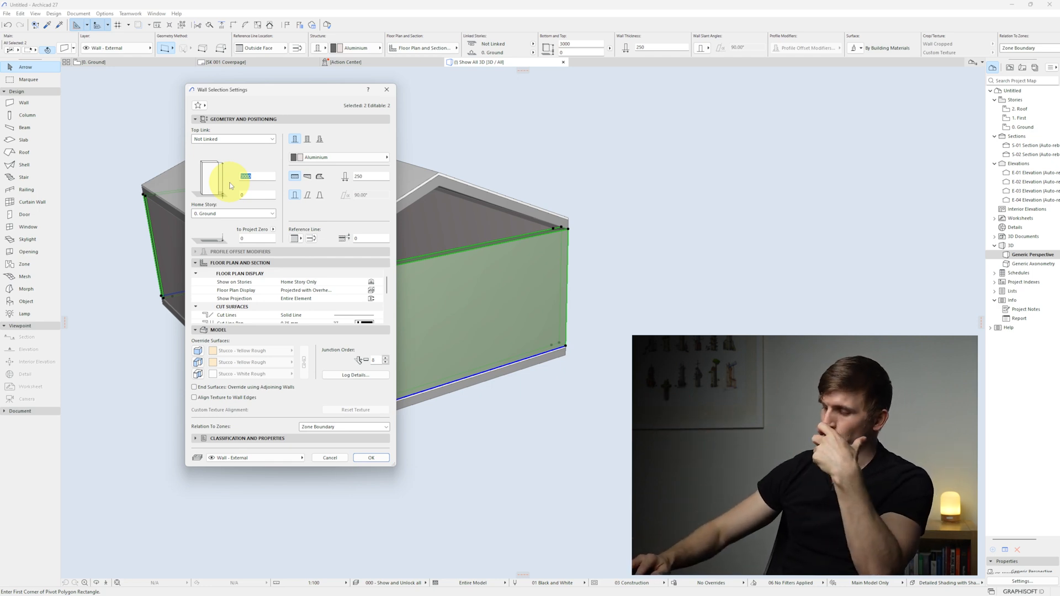
text(6000)
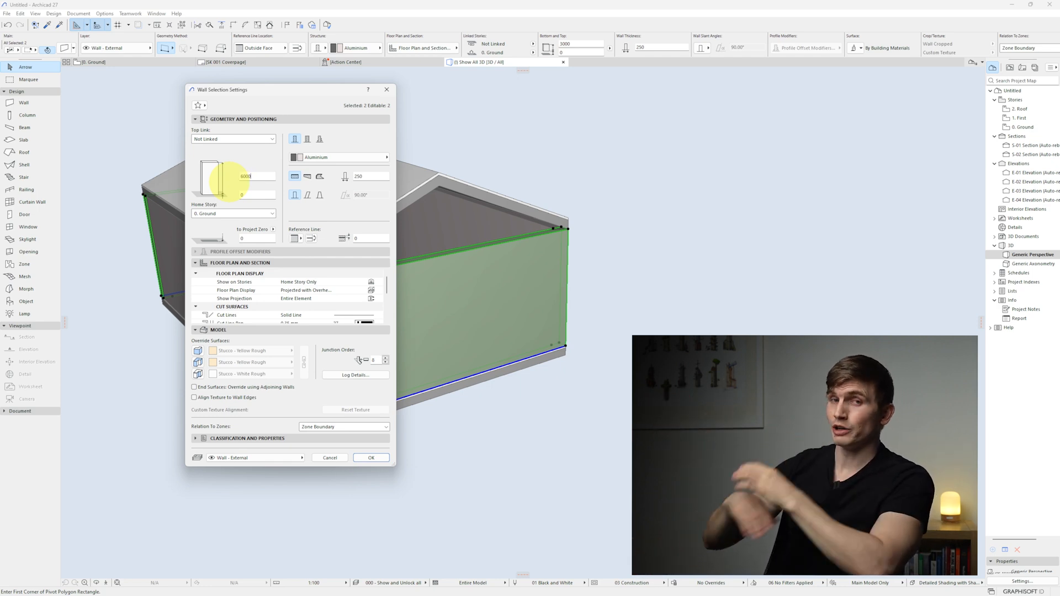
key(Return)
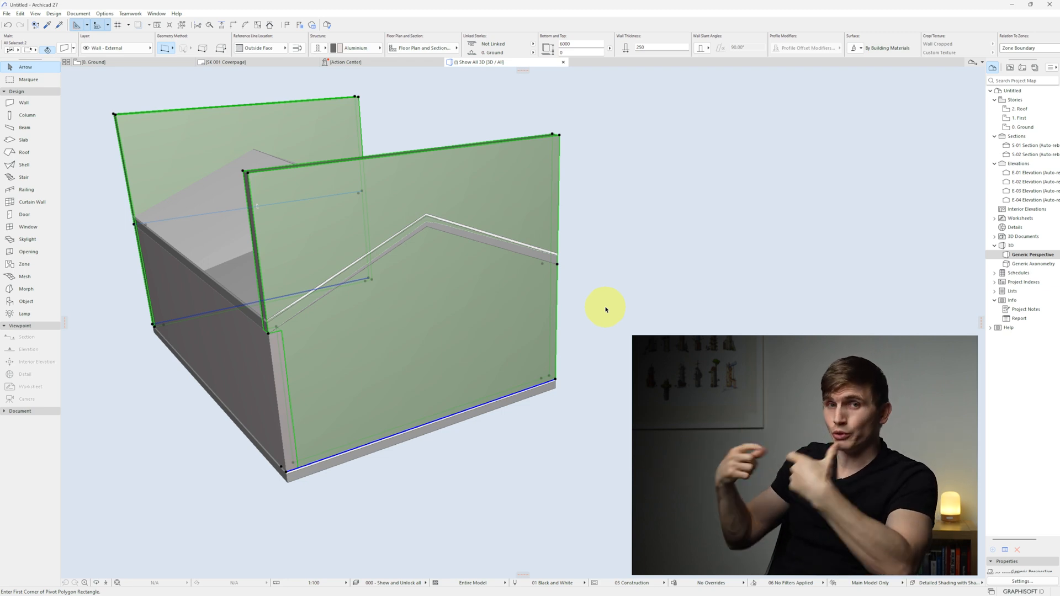
Use Solid Element Operations to trim both gable end walls with the roof as operator, using Subtraction with upward extrusion.
right_click(614, 181)
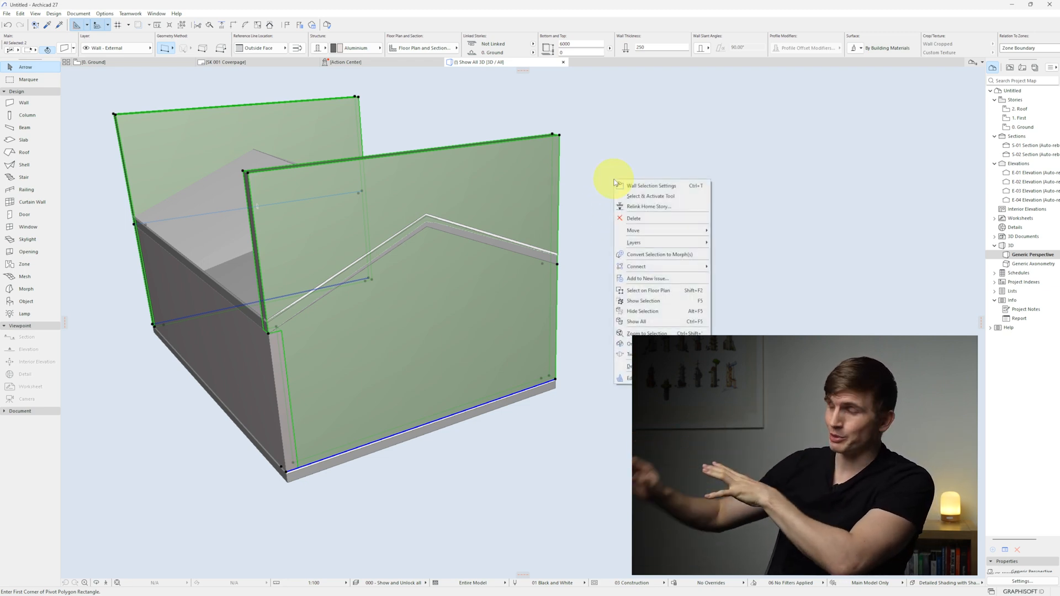
mouse_move(665, 271)
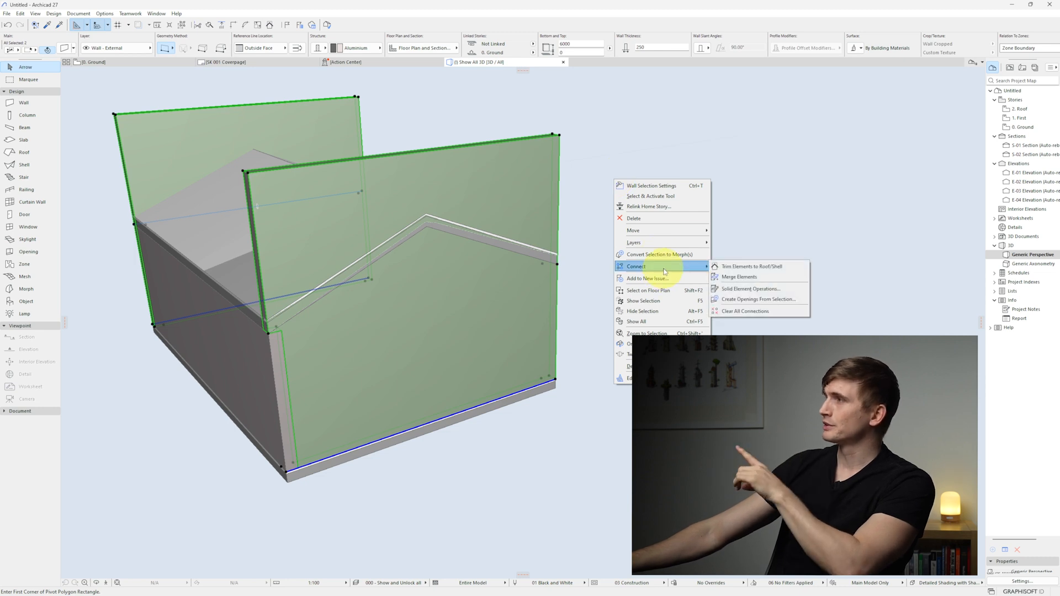
click(757, 292)
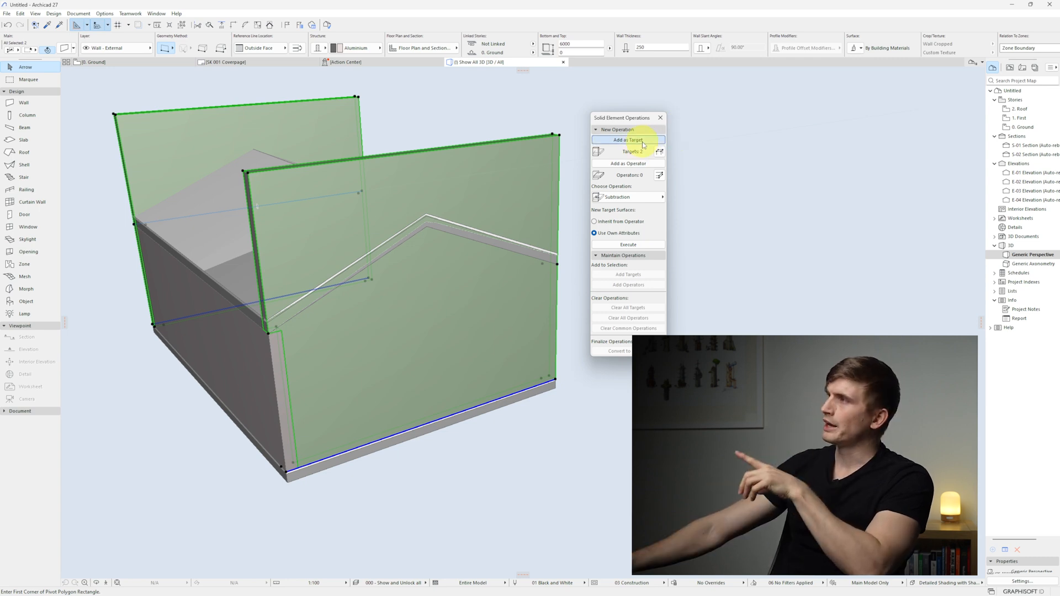
click(235, 206)
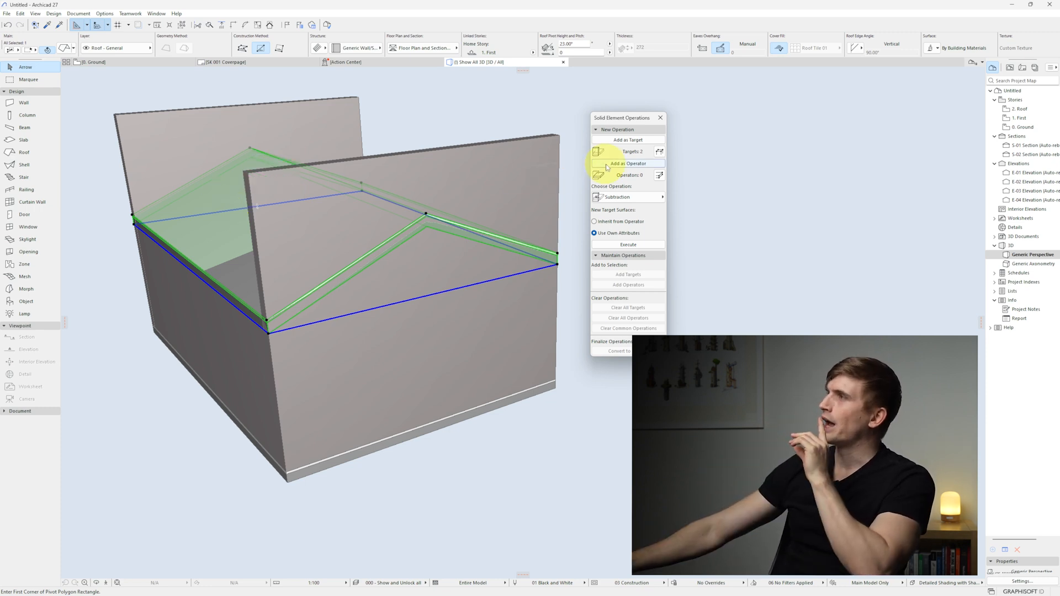
click(648, 198)
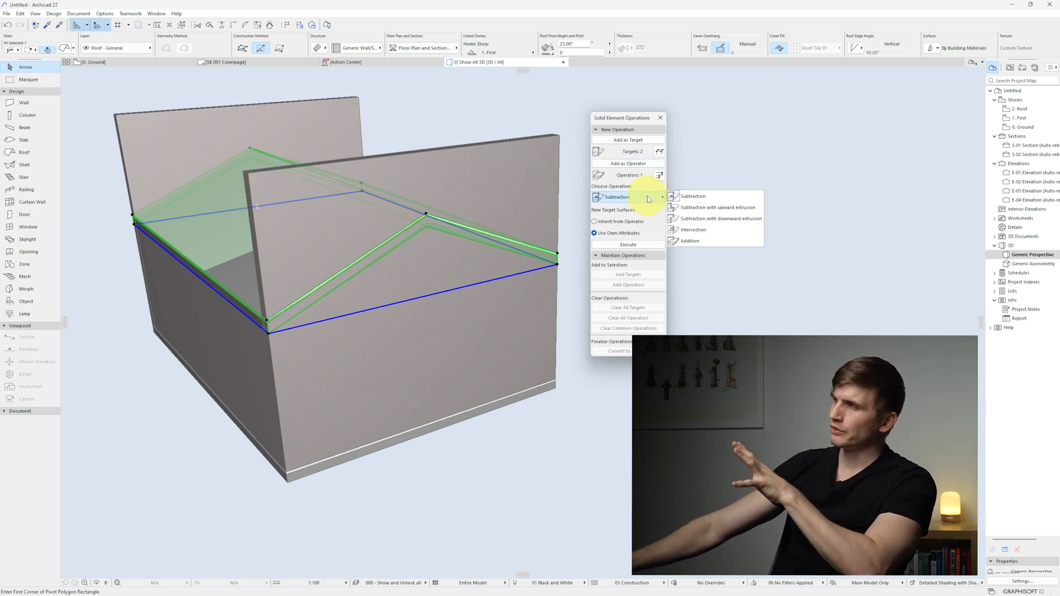
click(704, 208)
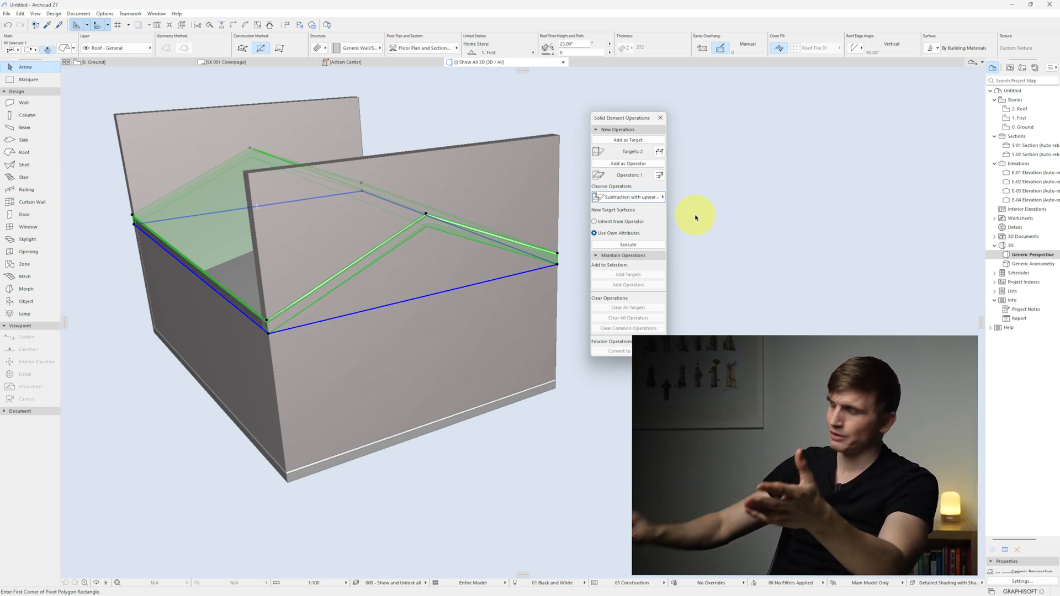
click(628, 245)
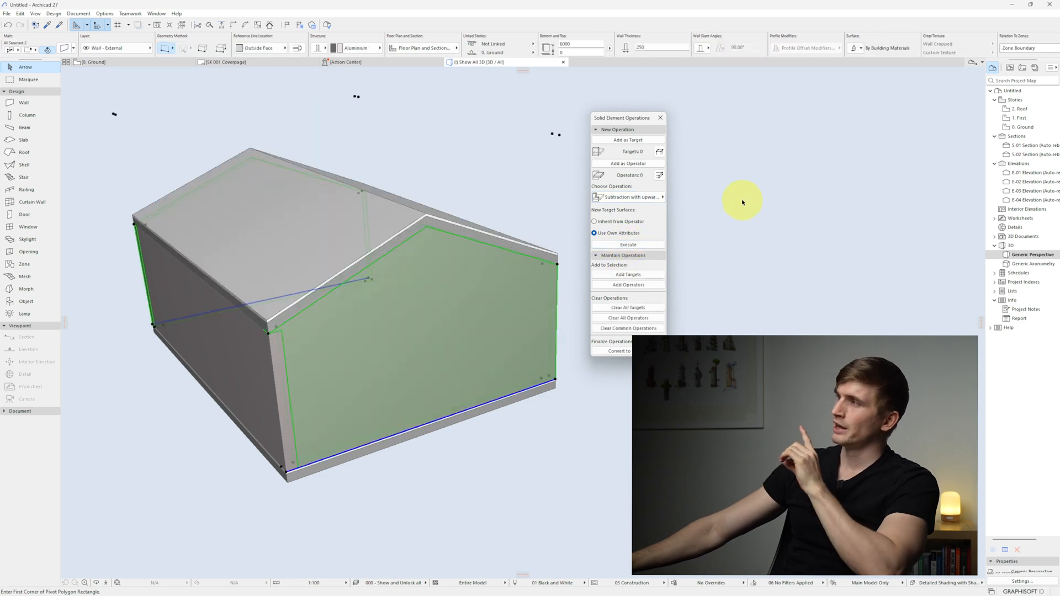
key(Escape)
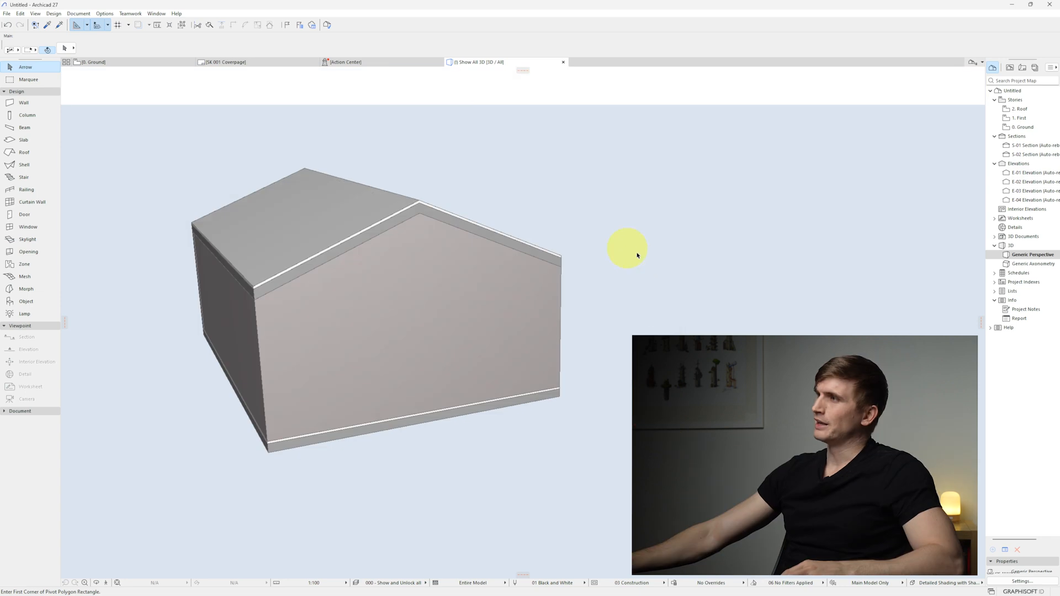
shift+middle_drag(636, 249, 512, 360)
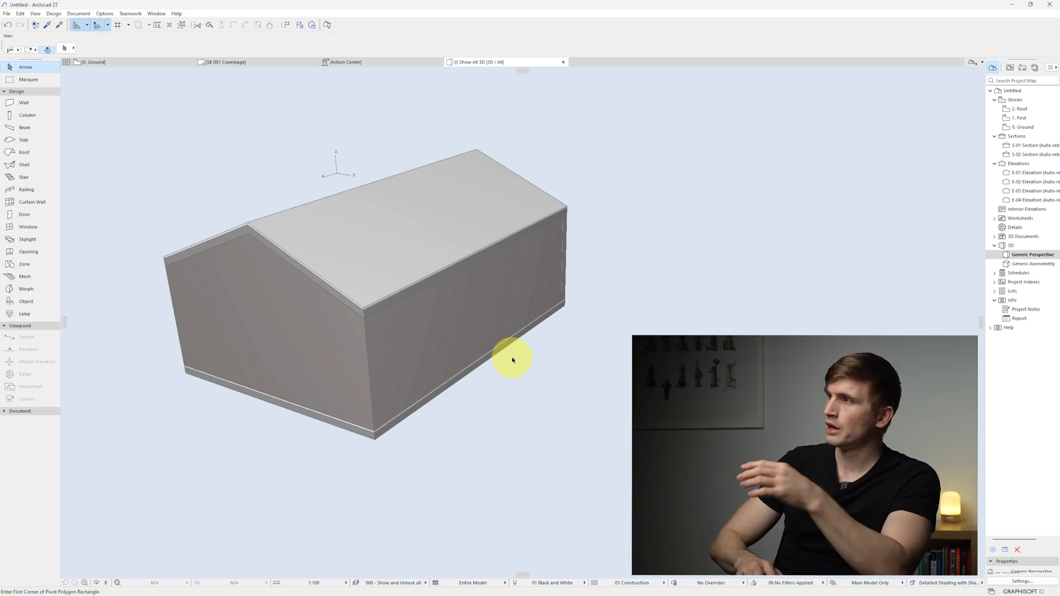
Return to the ground floor plan, clear the roof selection and open the Door tool's default settings.
key(F2)
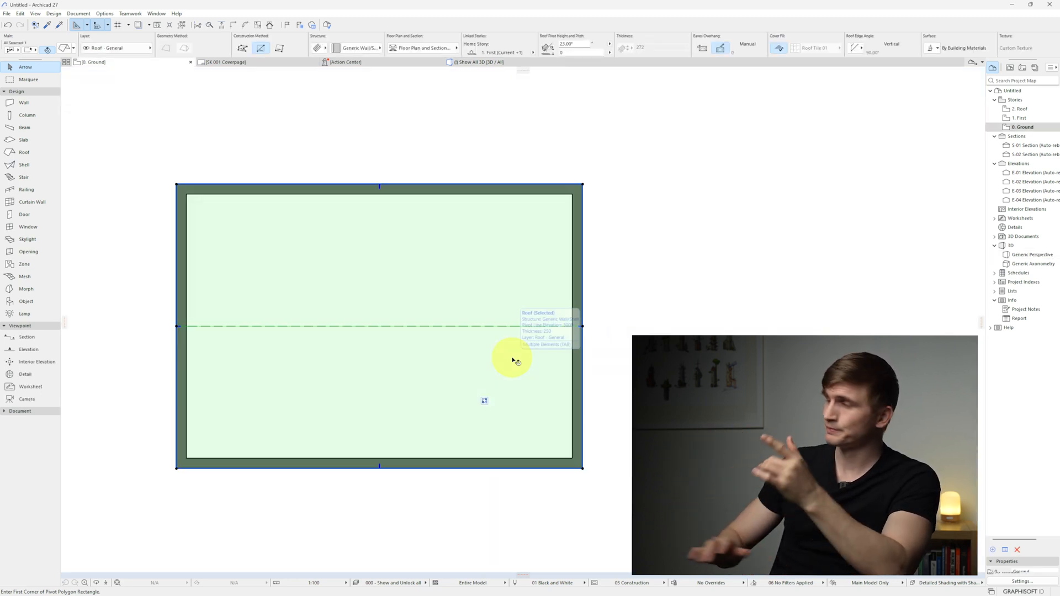
click(553, 146)
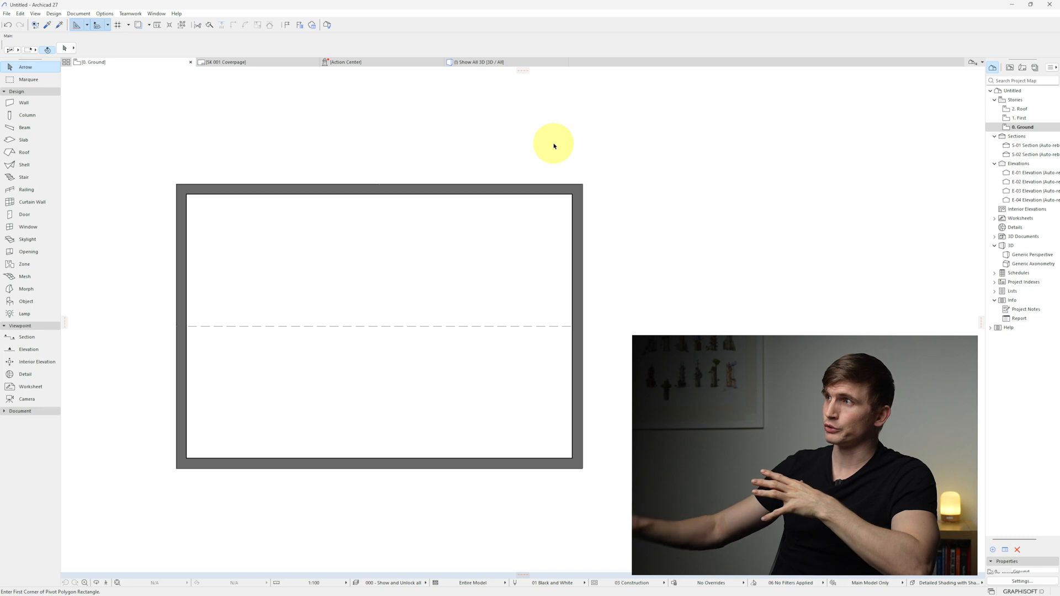
click(36, 214)
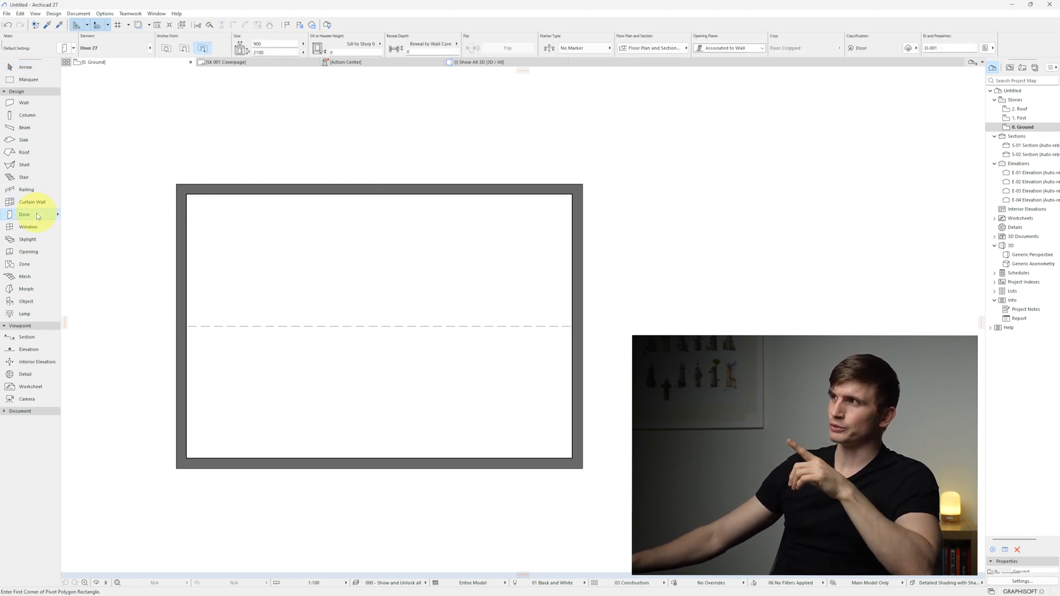
click(65, 49)
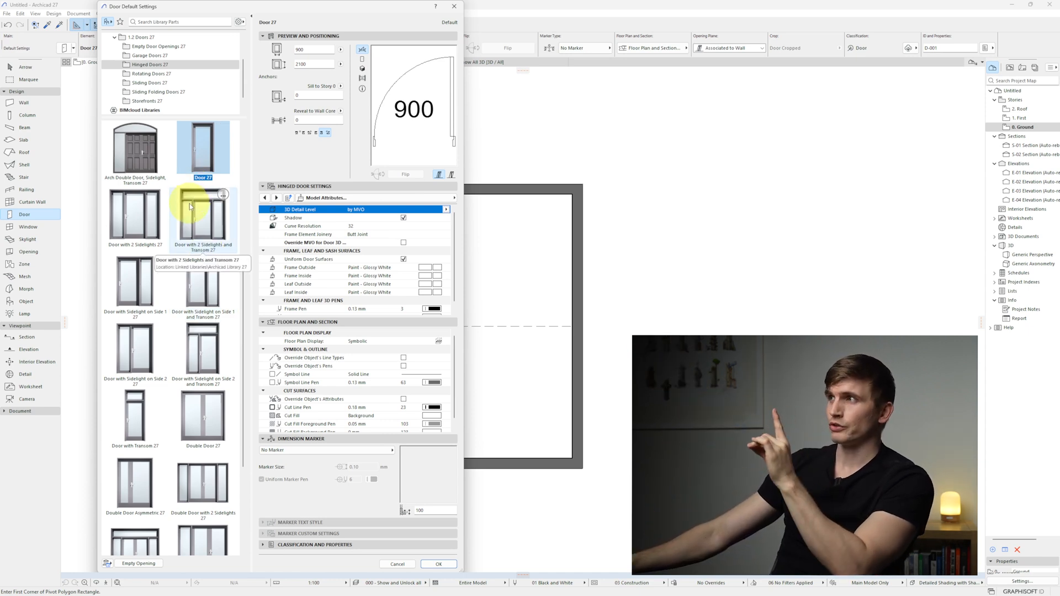
Choose Overhead Garage Door 27 from the Garage Doors 27 folder of Archicad Library 27 as the default door.
scroll(157, 58, up, 2)
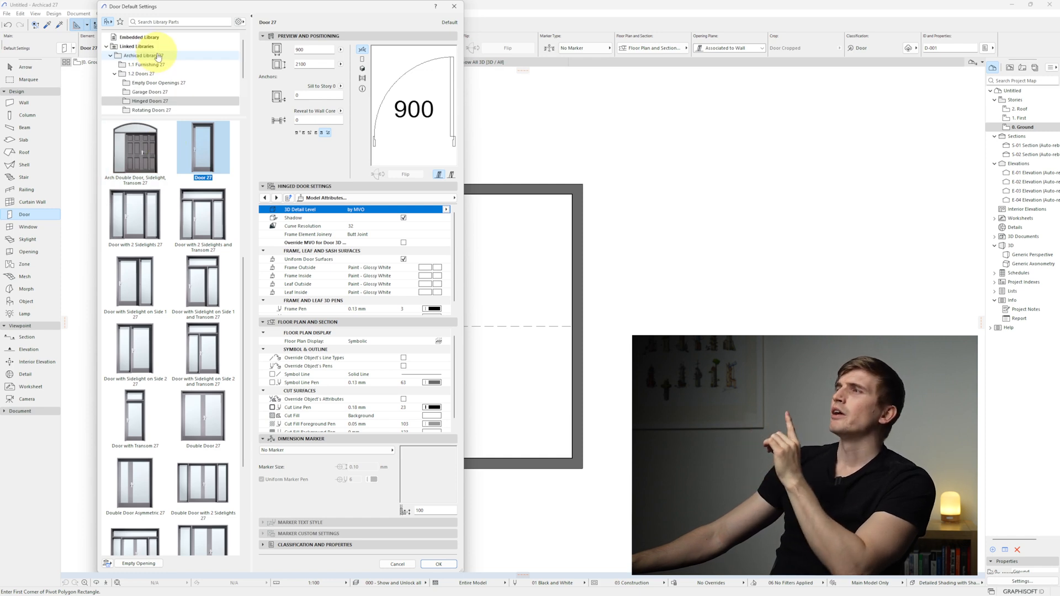
scroll(158, 90, down, 1)
scroll(159, 76, up, 1)
click(115, 74)
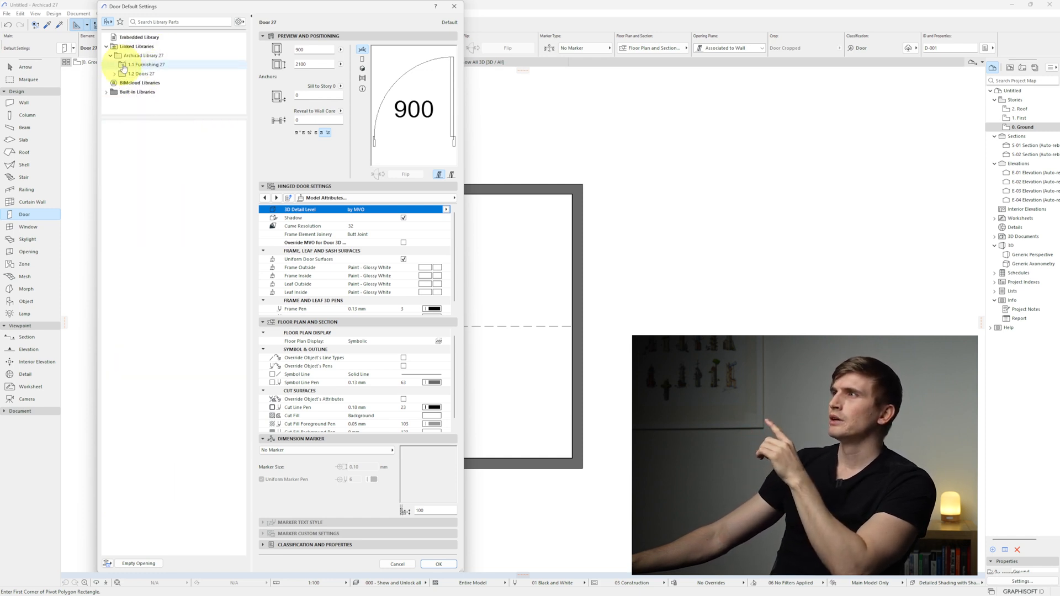
click(110, 56)
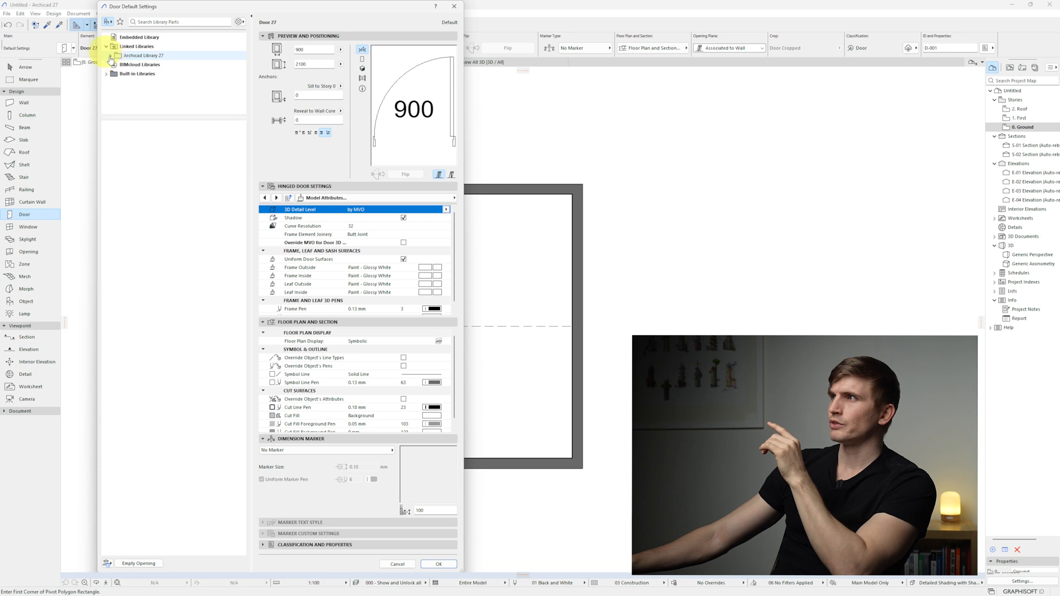
click(111, 56)
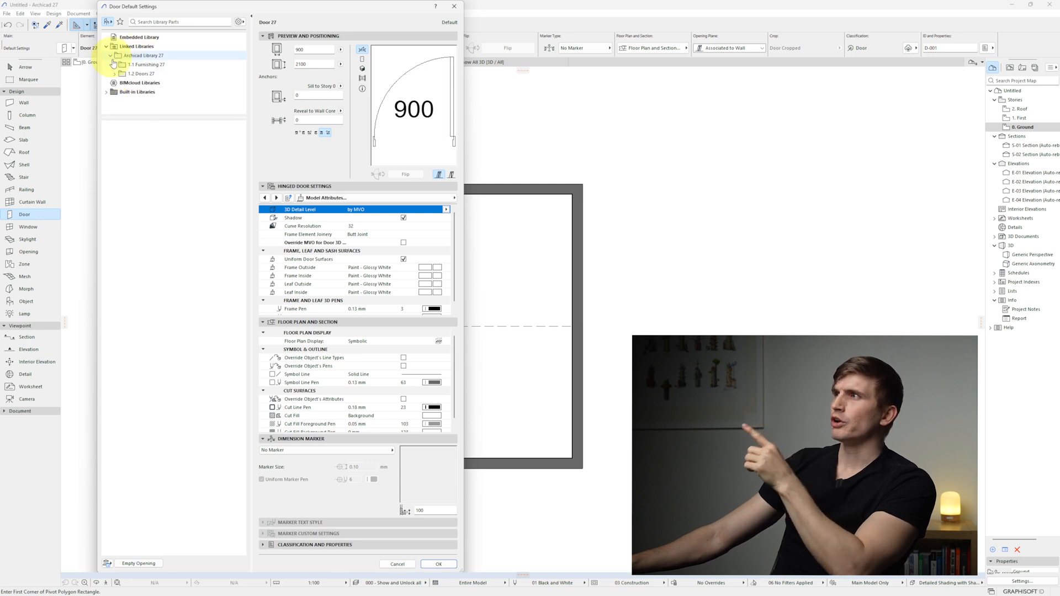
click(116, 75)
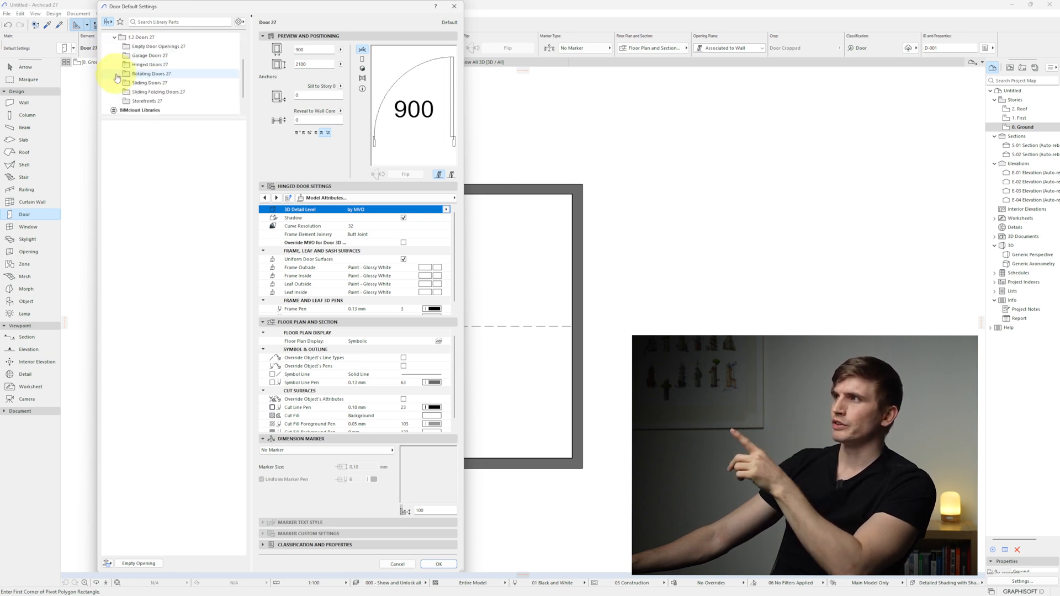
click(140, 57)
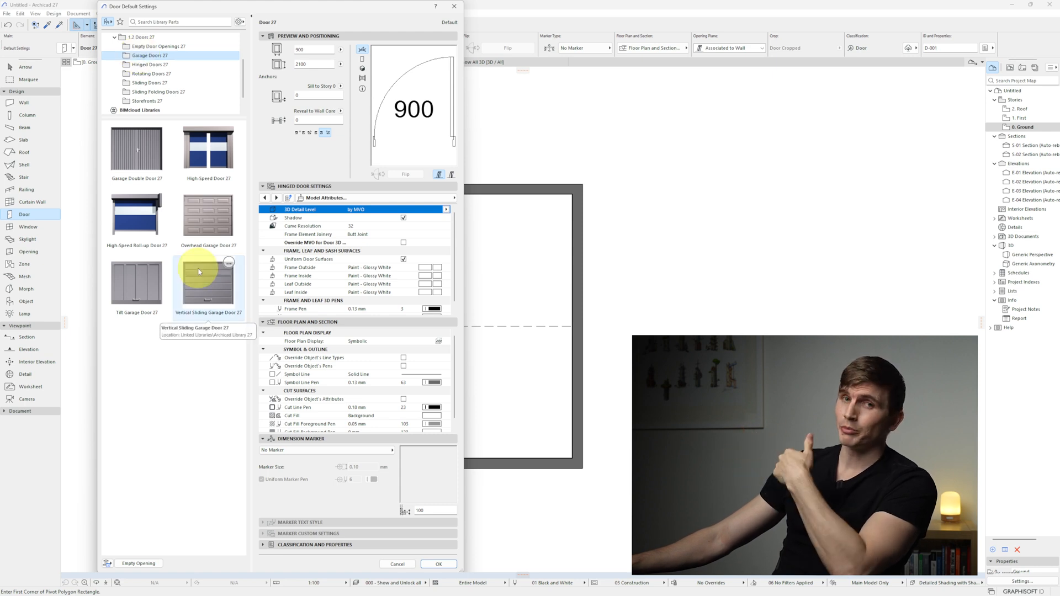
click(217, 212)
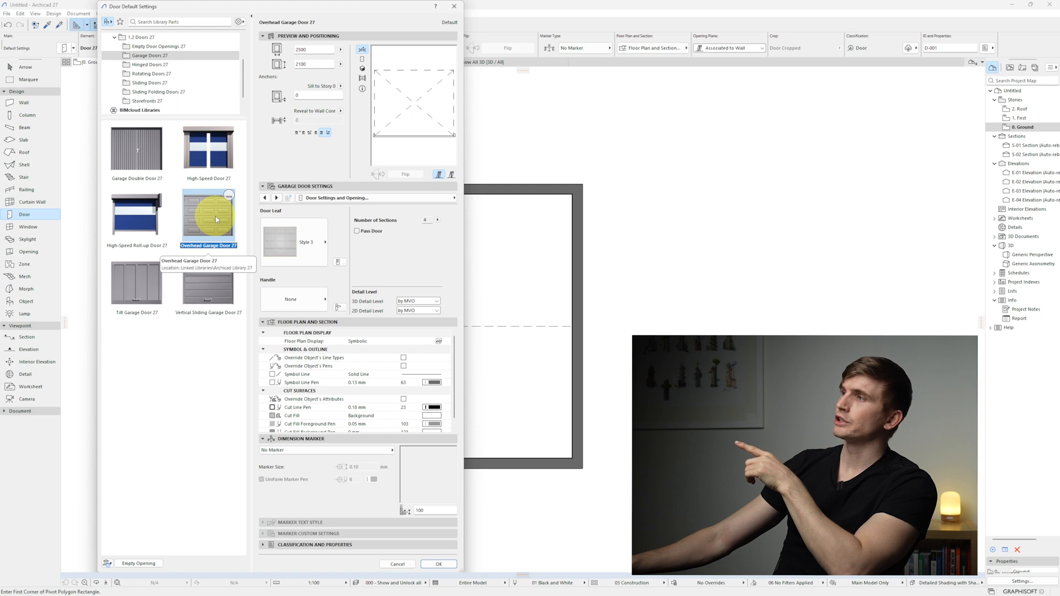
Set the garage door's leaf to Style 1 and its 3D detail level to Simplified, checking the 3D preview, and accept the settings.
click(279, 237)
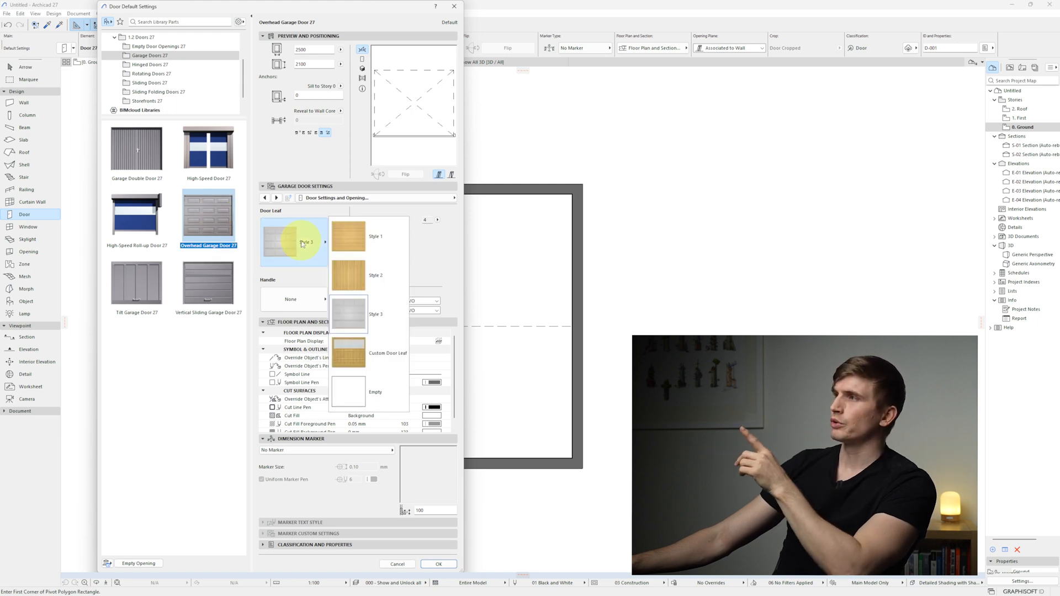
click(361, 243)
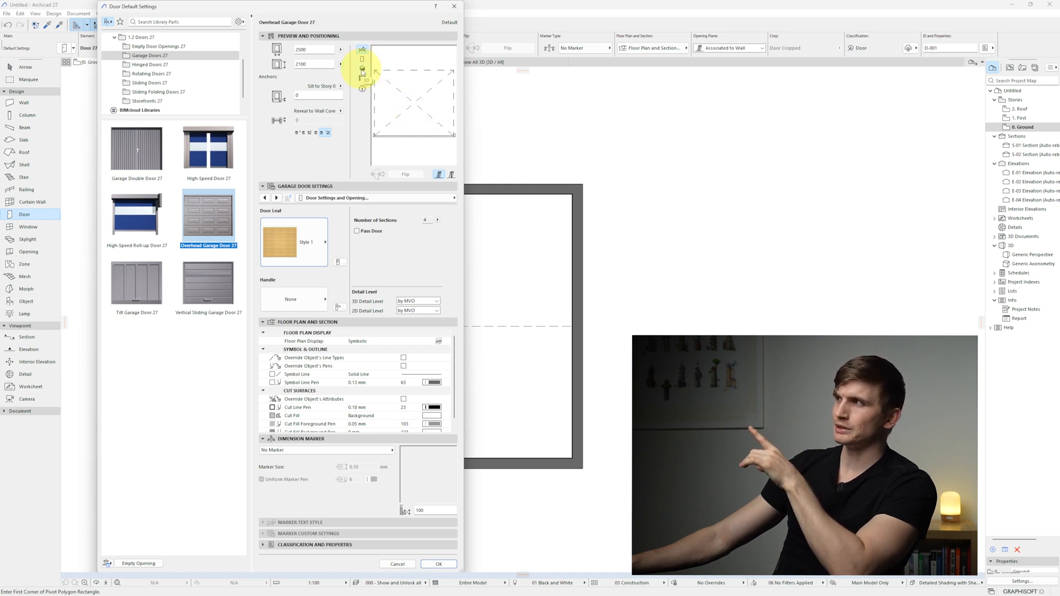
click(363, 70)
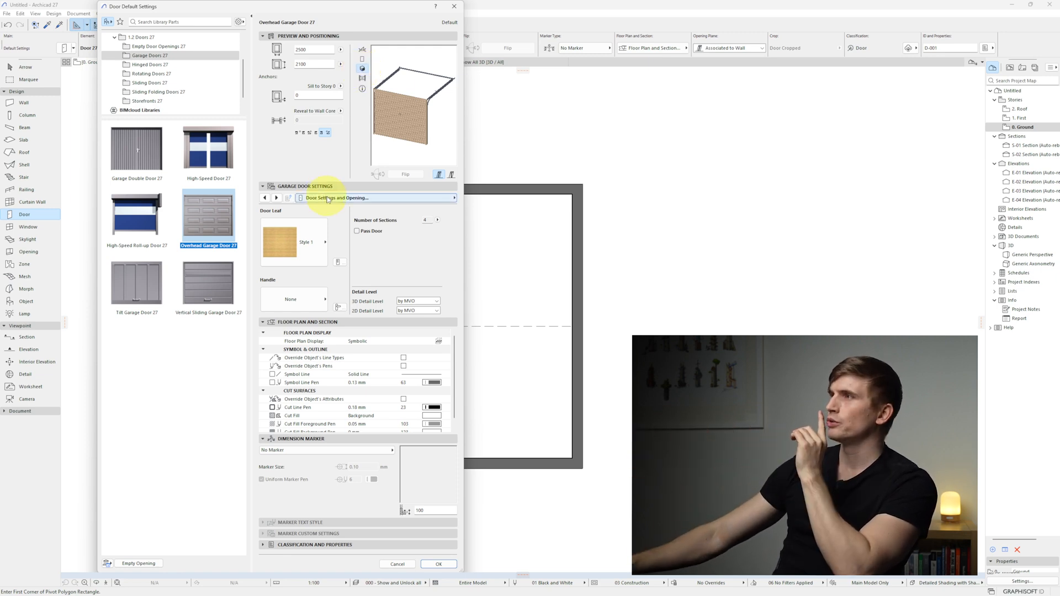
click(328, 200)
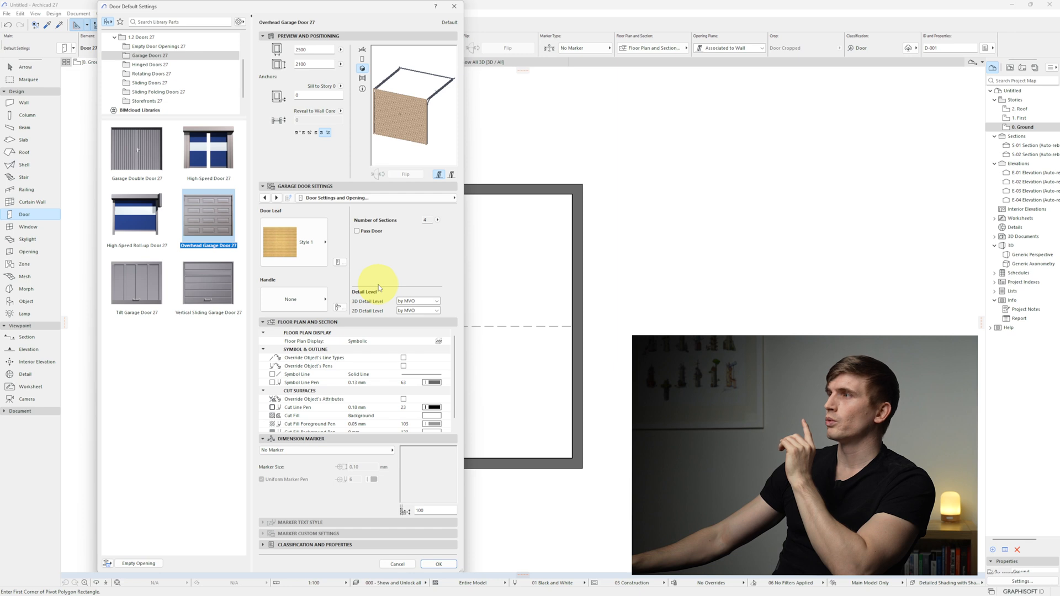
click(421, 303)
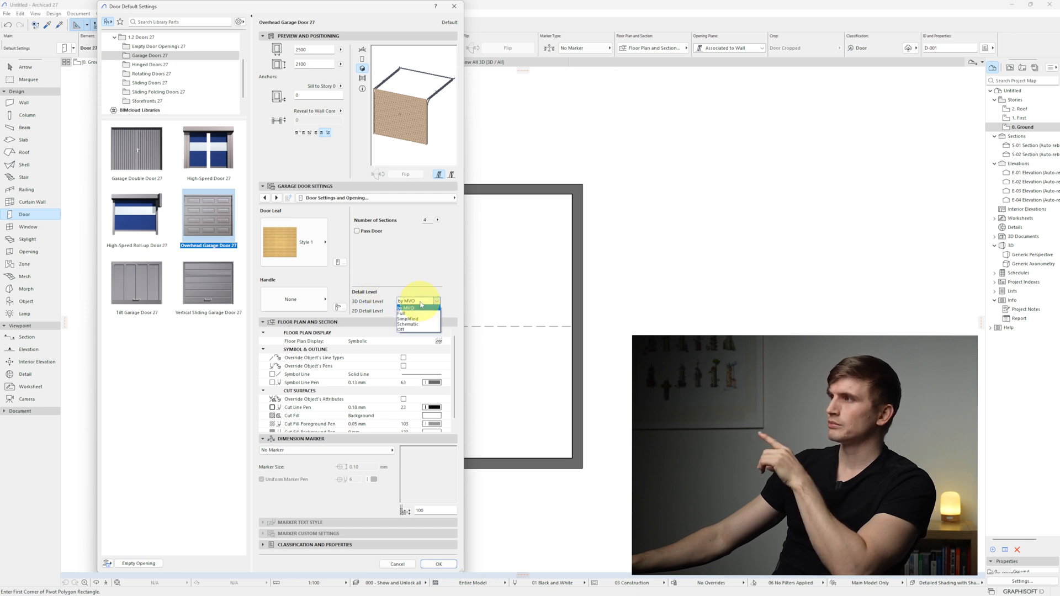
click(420, 320)
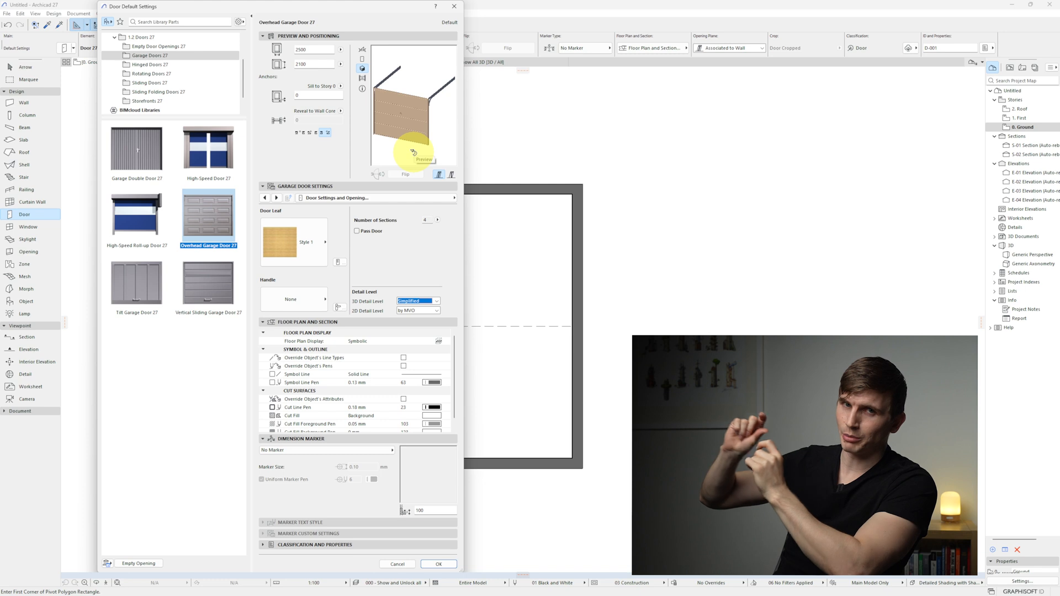
click(451, 565)
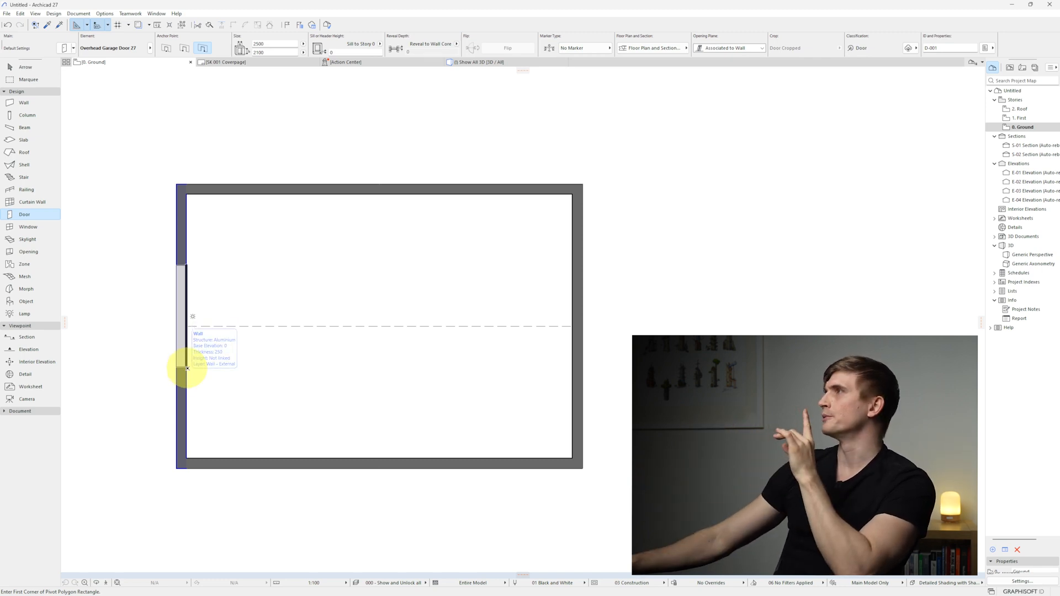
Place the garage door with a centre anchor at the middle of the left gable wall, opening into the building.
click(167, 50)
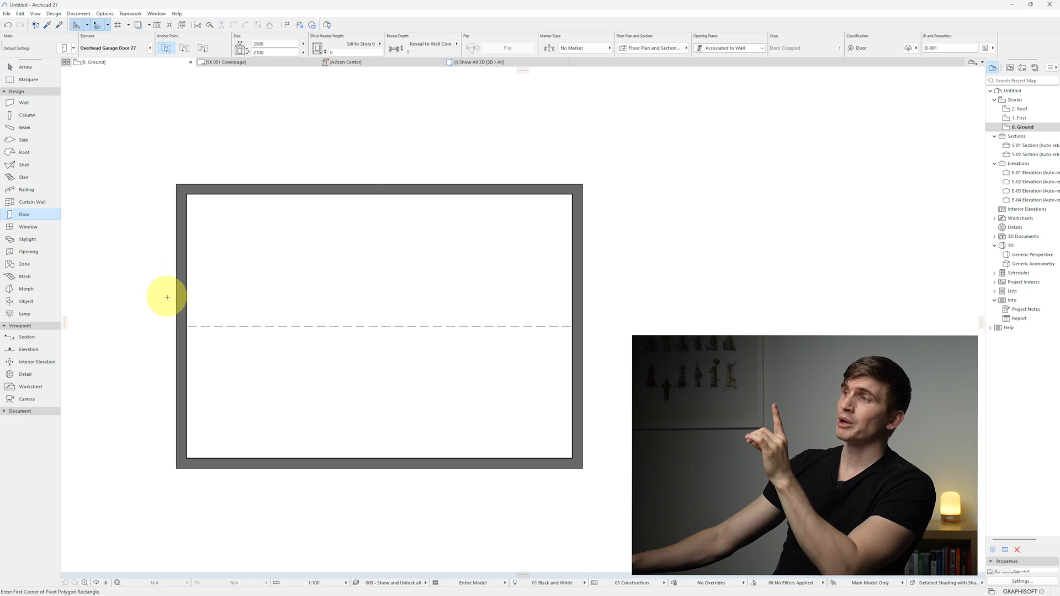
click(174, 326)
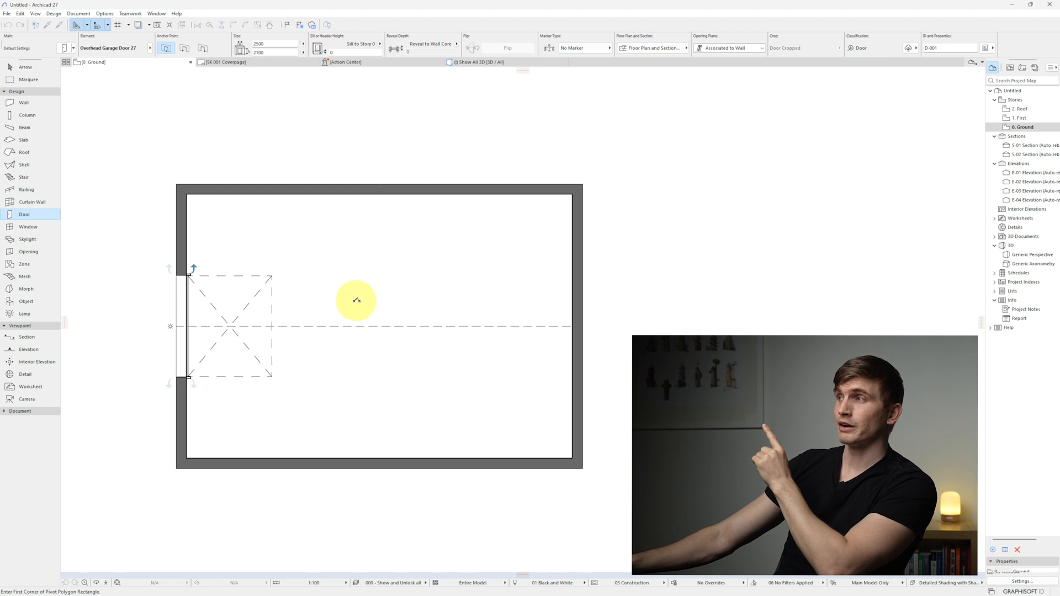
click(357, 300)
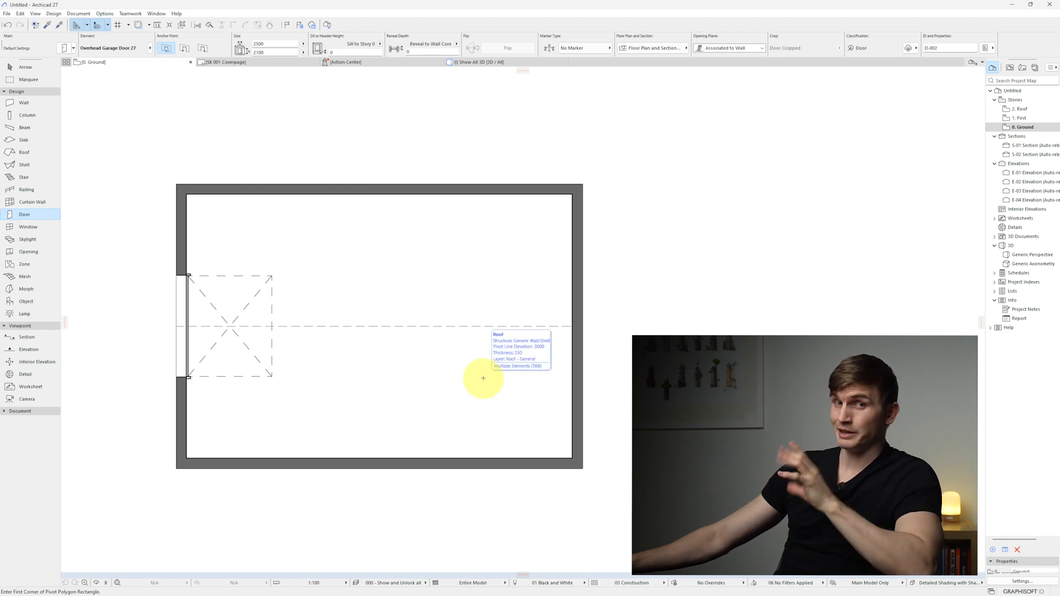
In the 3D view, select the garage door and set its width to 5500.
key(F3)
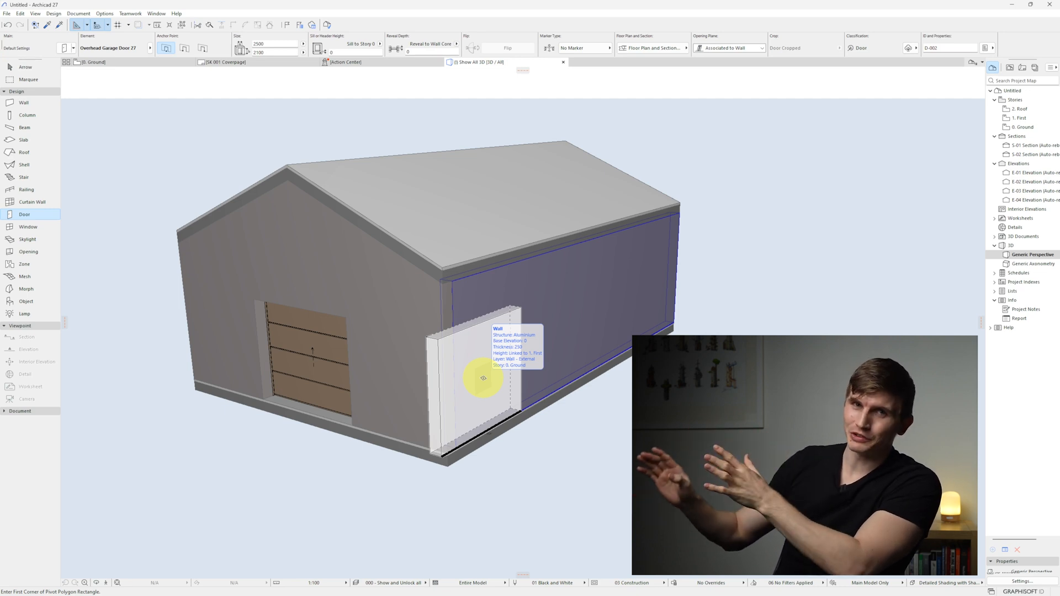
key(Escape)
click(328, 343)
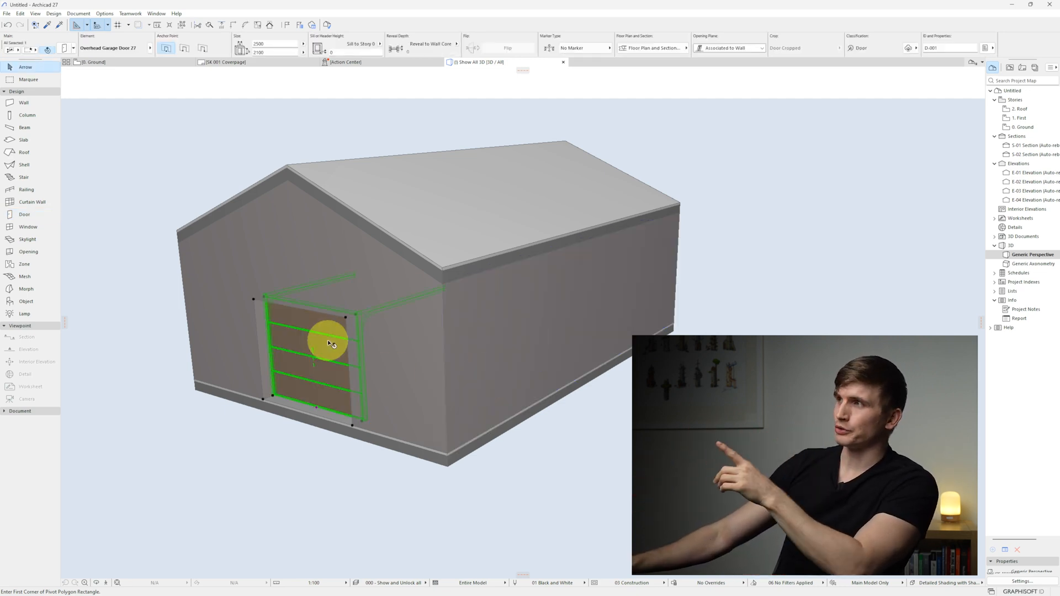
click(274, 44)
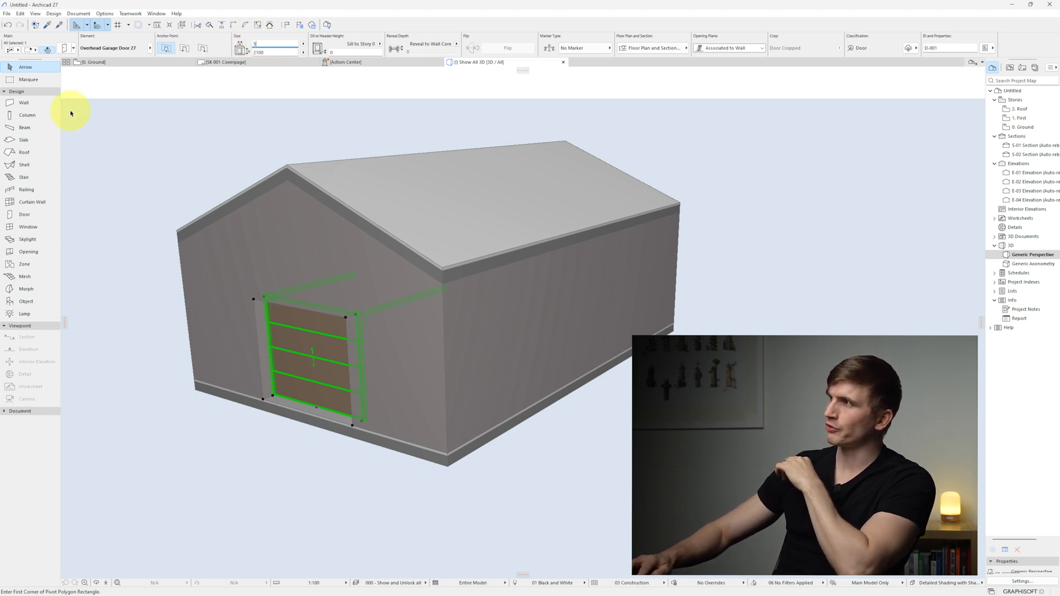
text(55)
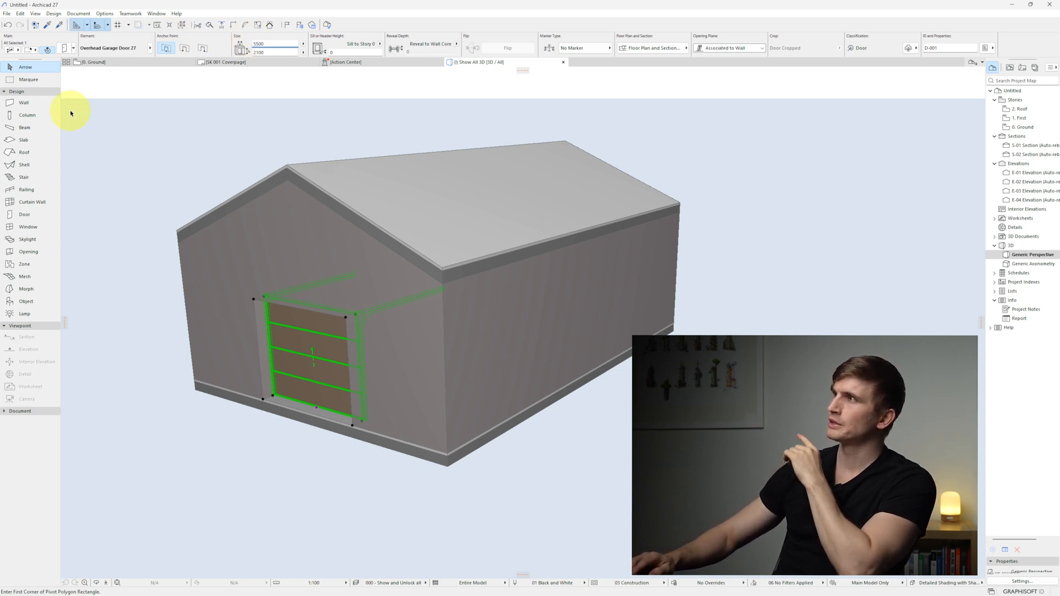
text(00)
key(Return)
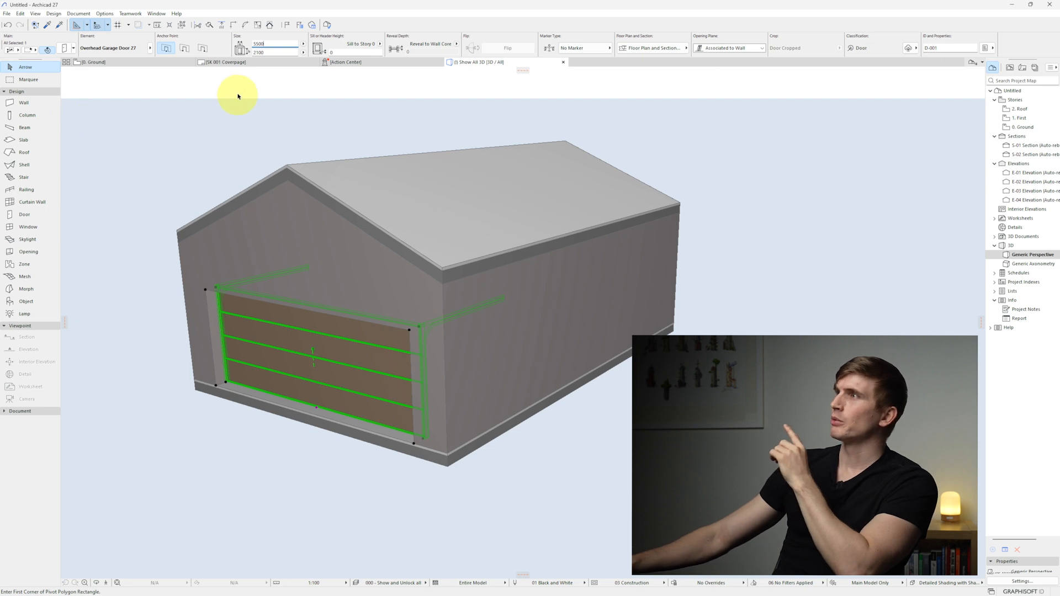
Set the selected garage door's height to 2700 and clear the selection.
click(270, 52)
text(2700)
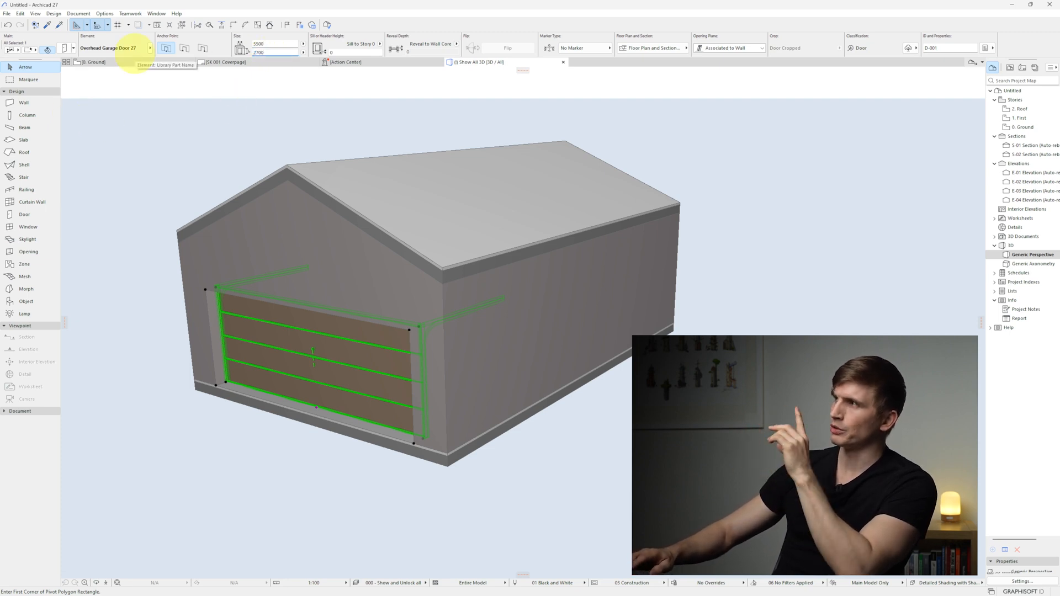
key(Return)
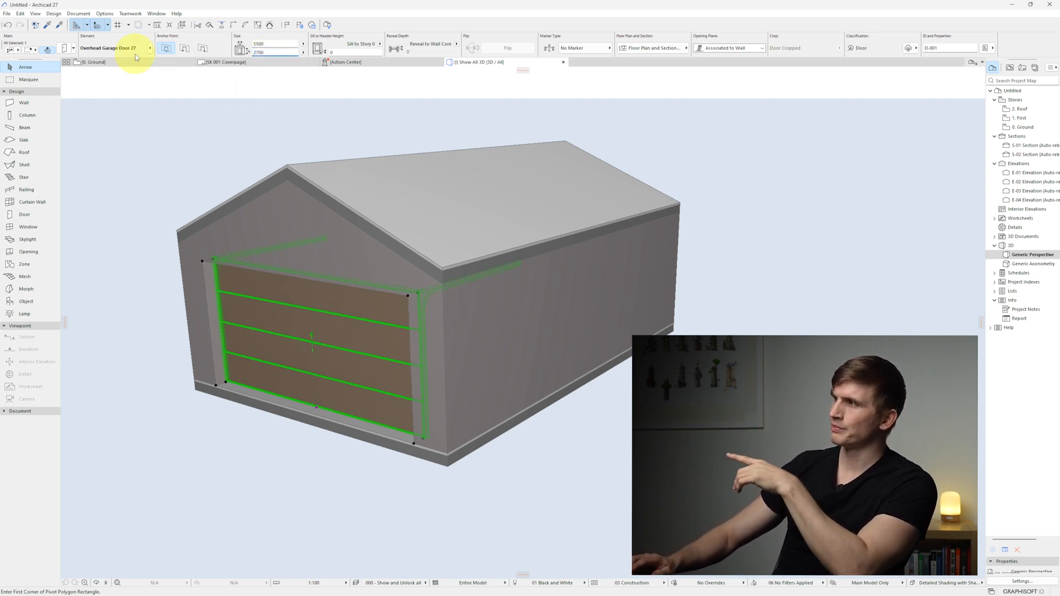
click(568, 556)
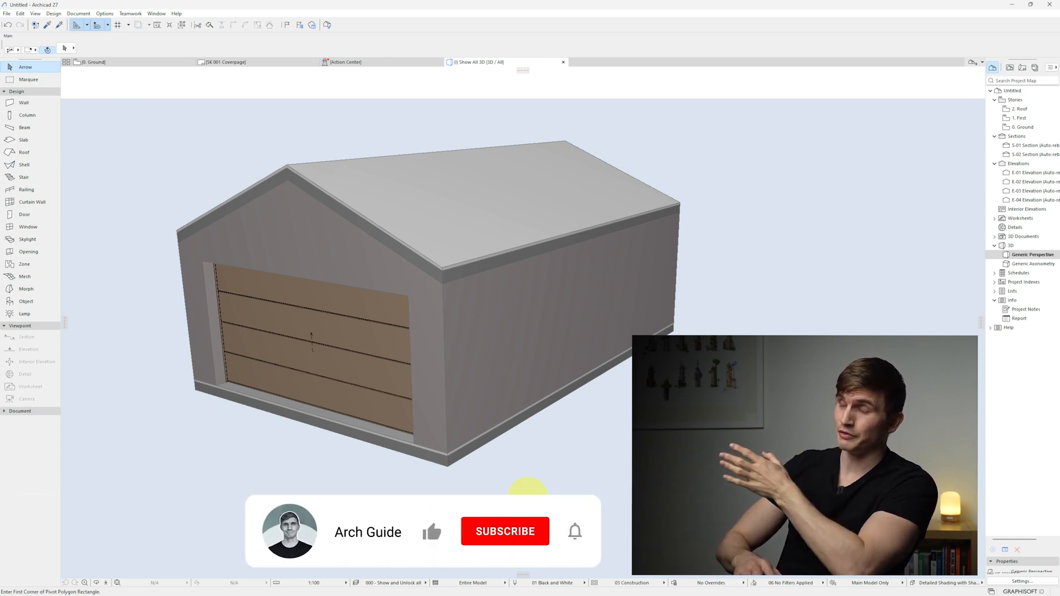
On the ground floor plan, select all four external walls, set their thickness to 90, and check the garage door's reveal in 3D.
key(F2)
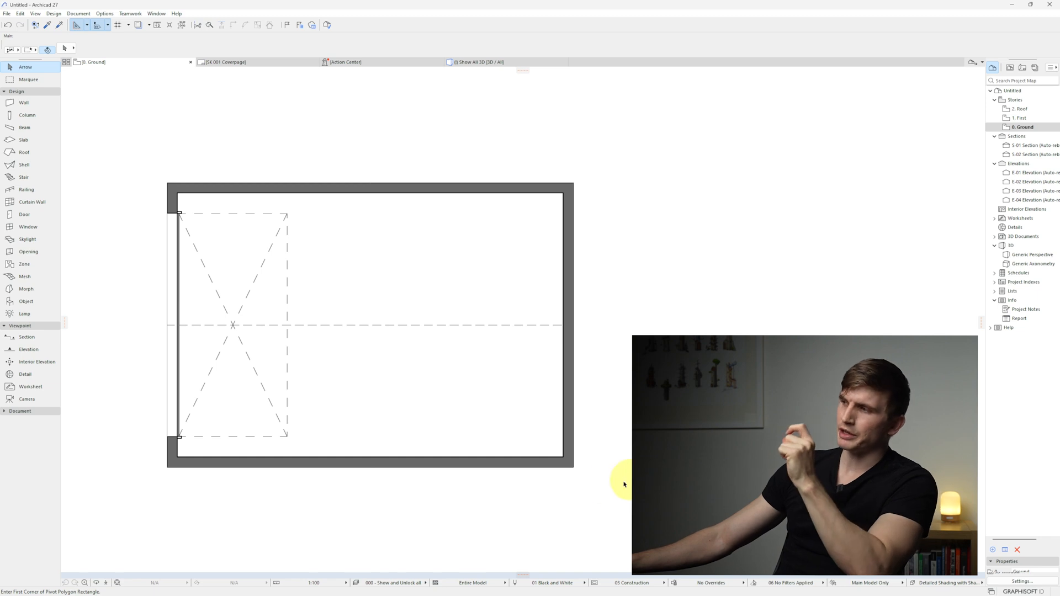
shift+click(401, 459)
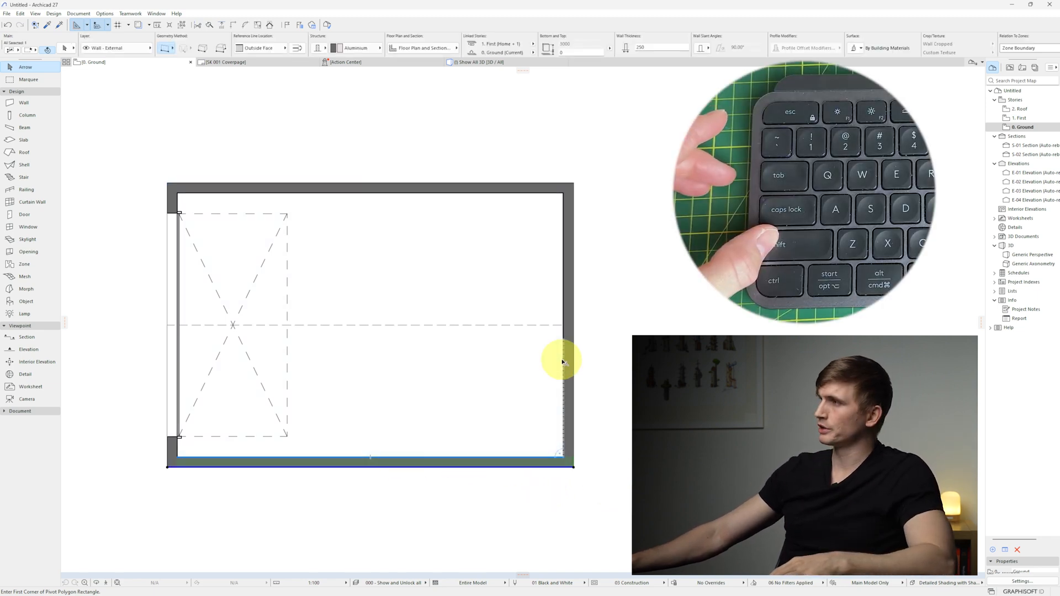
shift+click(561, 357)
shift+click(473, 192)
shift+click(173, 208)
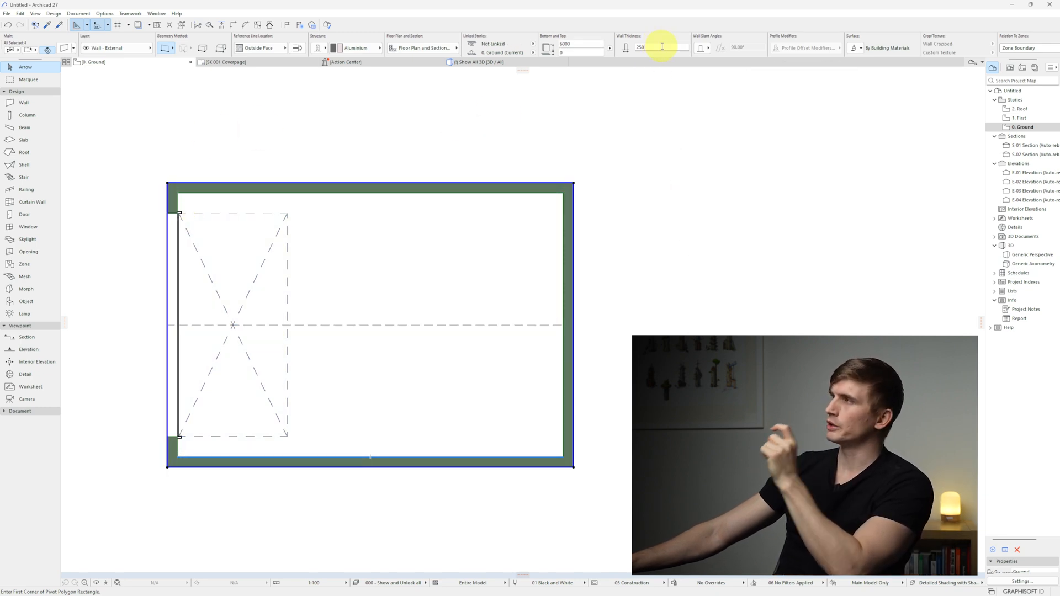
click(662, 47)
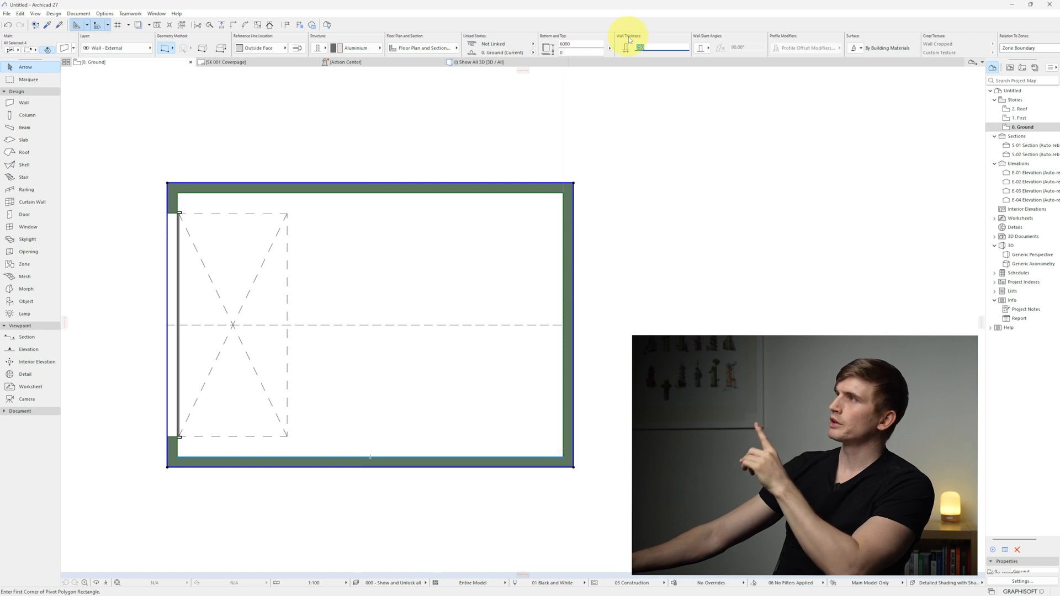
text(90)
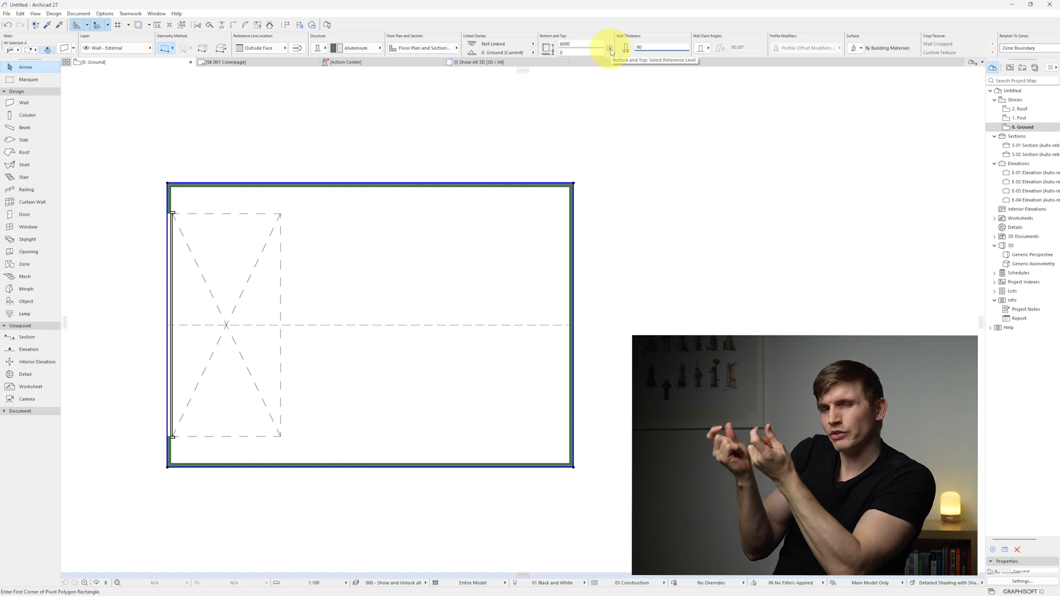
key(Escape)
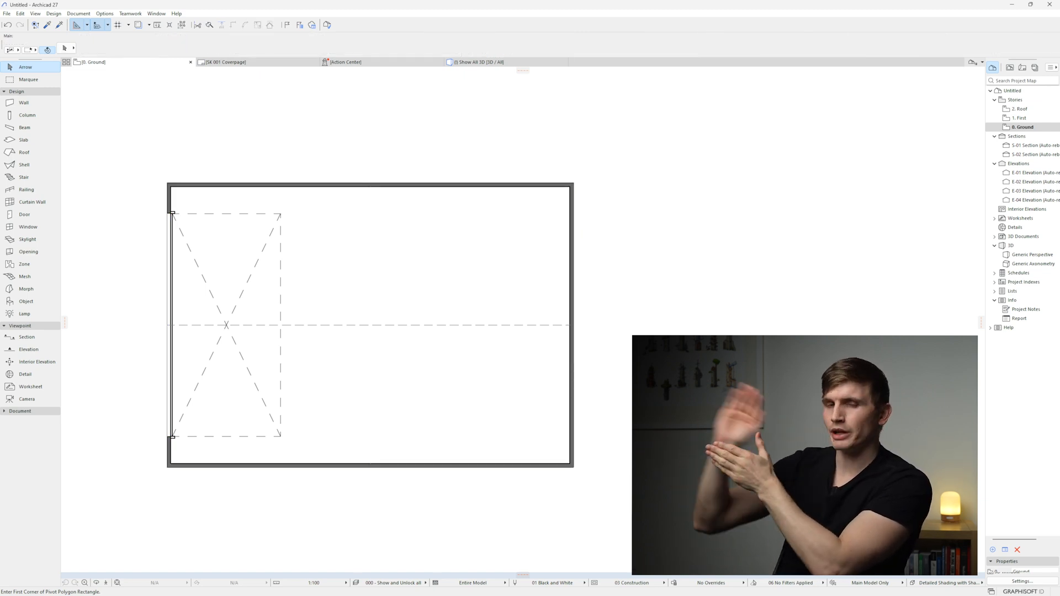
key(F3)
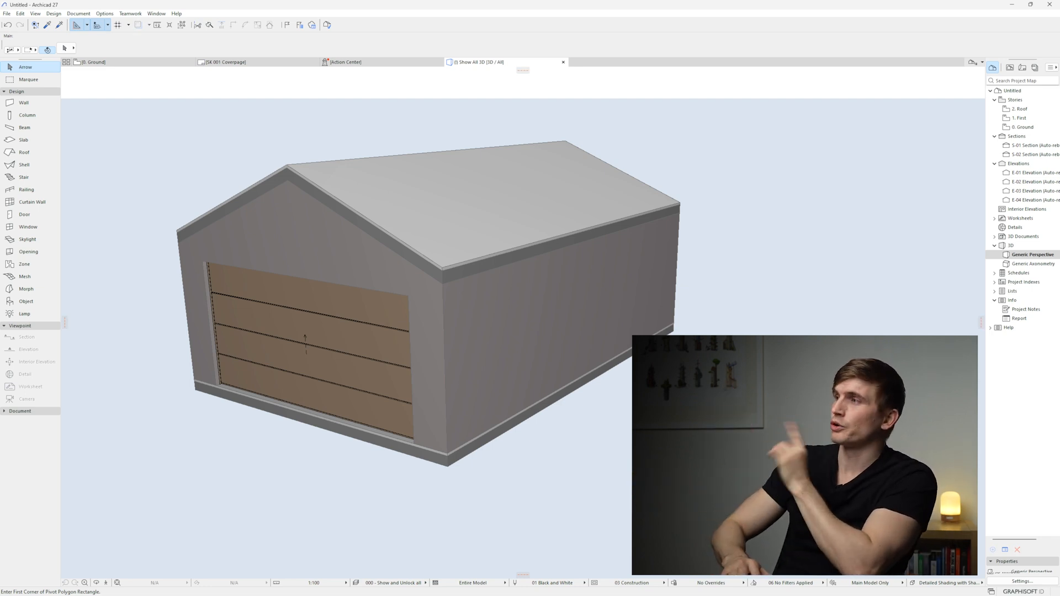
key(F2)
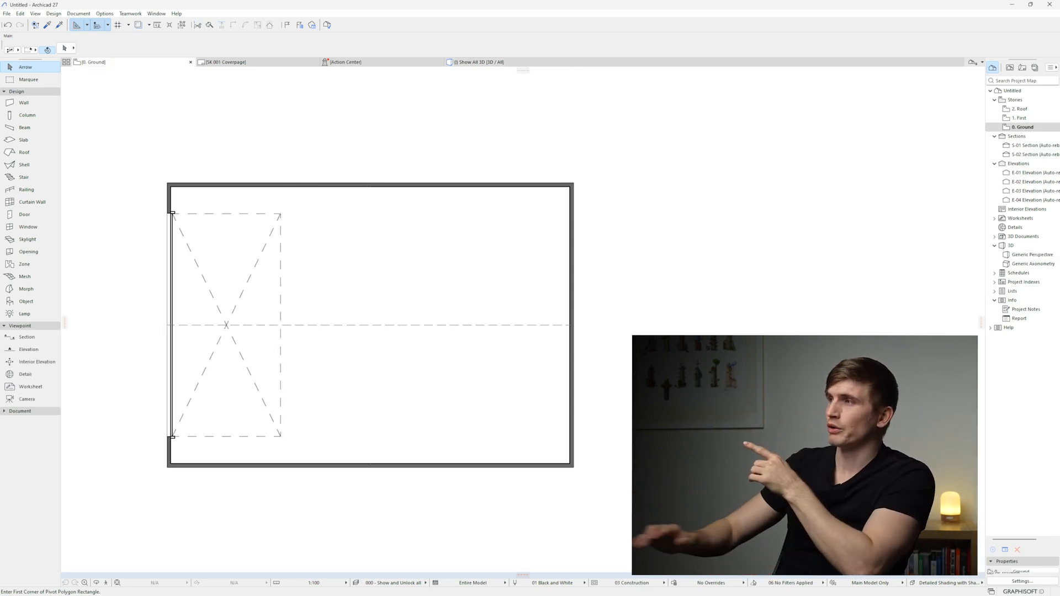
Choose Door 27 from the Hinged Doors 27 folder as the default door.
click(28, 214)
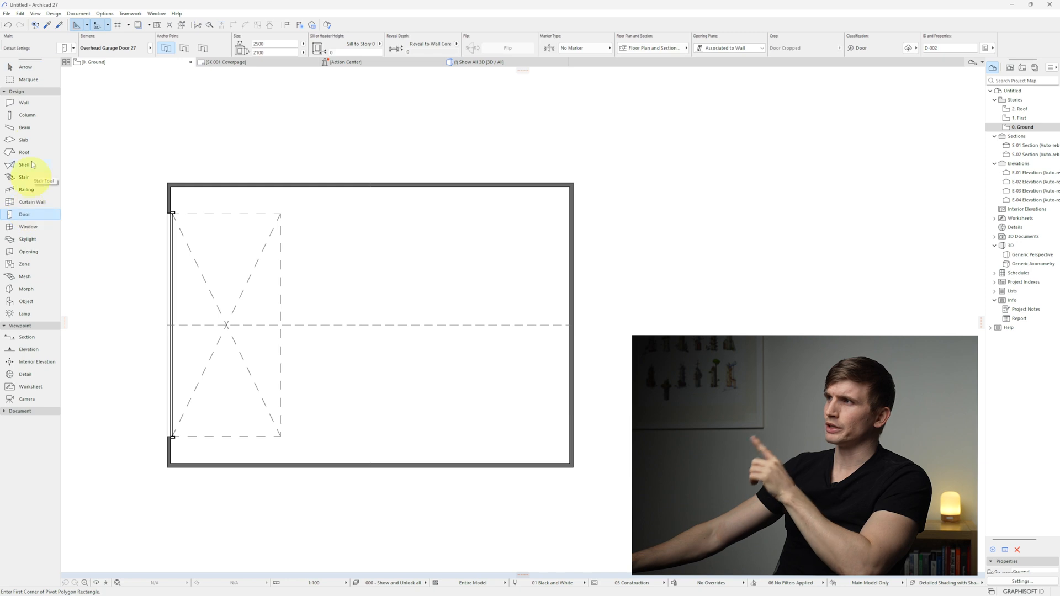
click(63, 48)
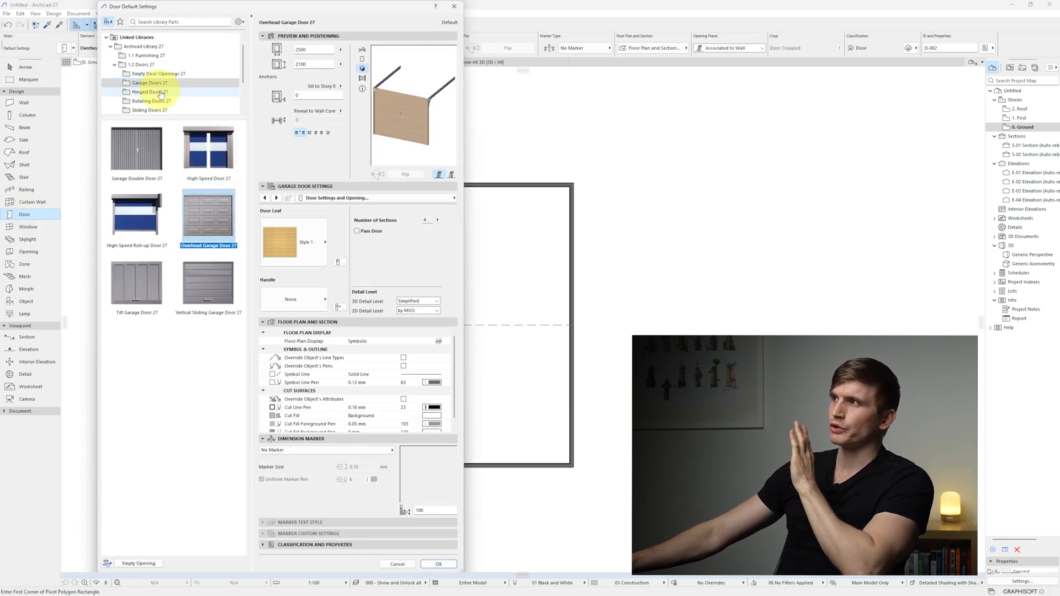
click(161, 92)
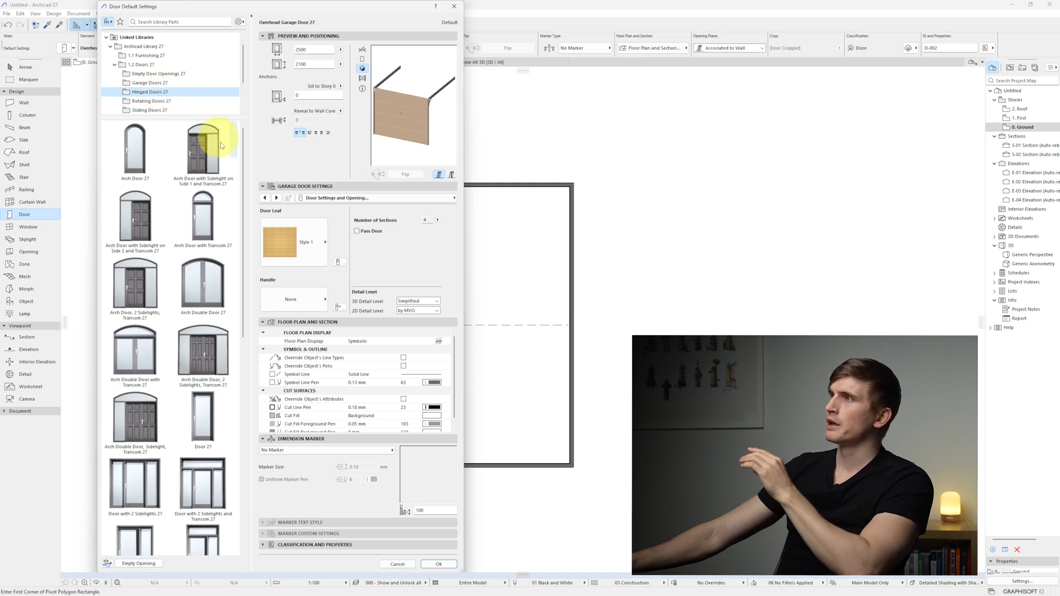
scroll(210, 152, down, 2)
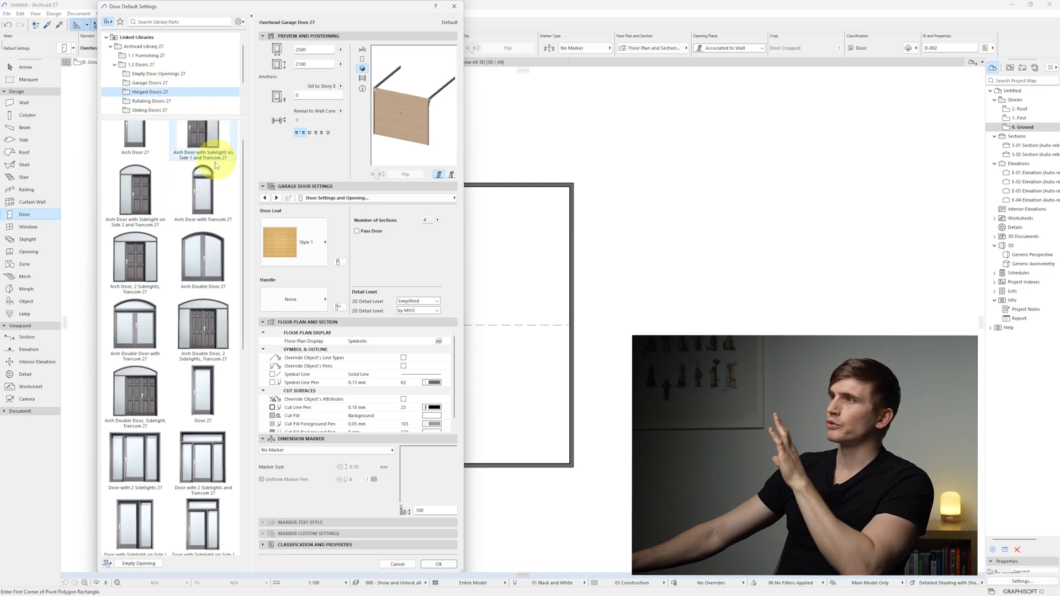
click(208, 376)
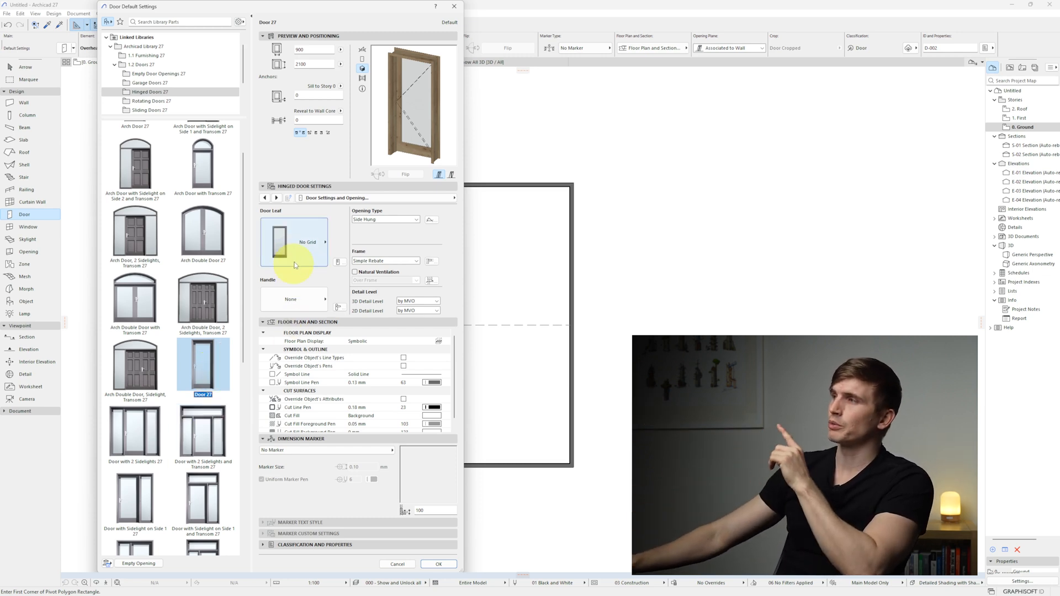
Set the hinged door's leaf to Style 1, turn off its outside and inside casings, and accept the settings.
click(301, 244)
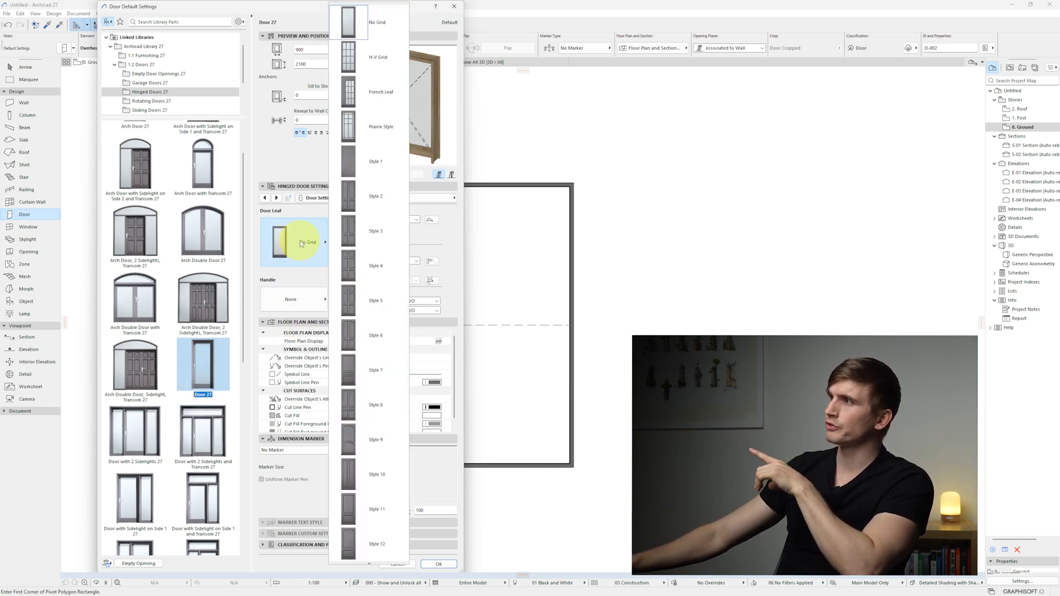
click(371, 164)
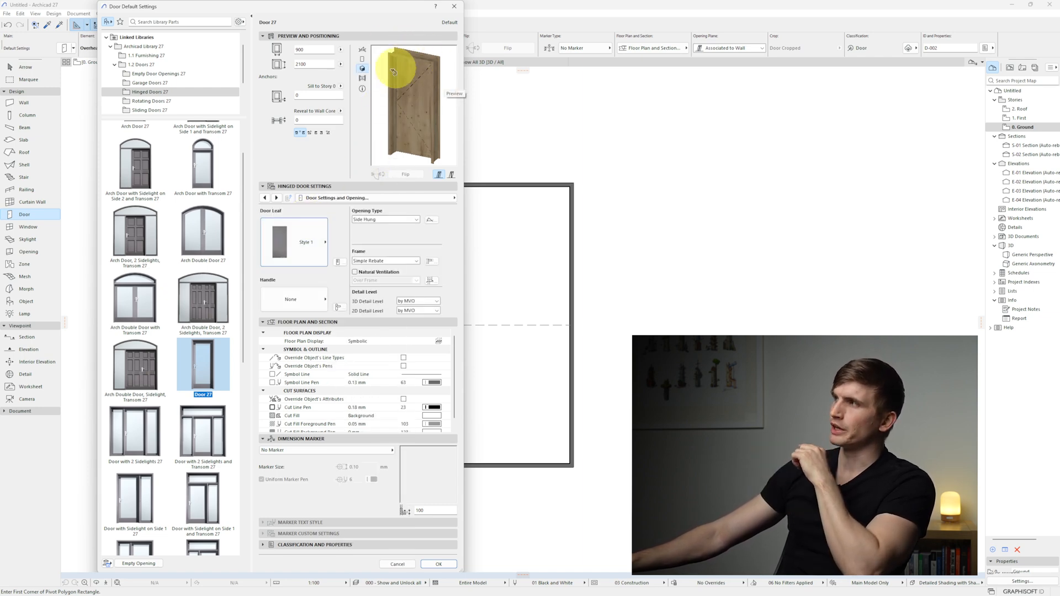
click(323, 199)
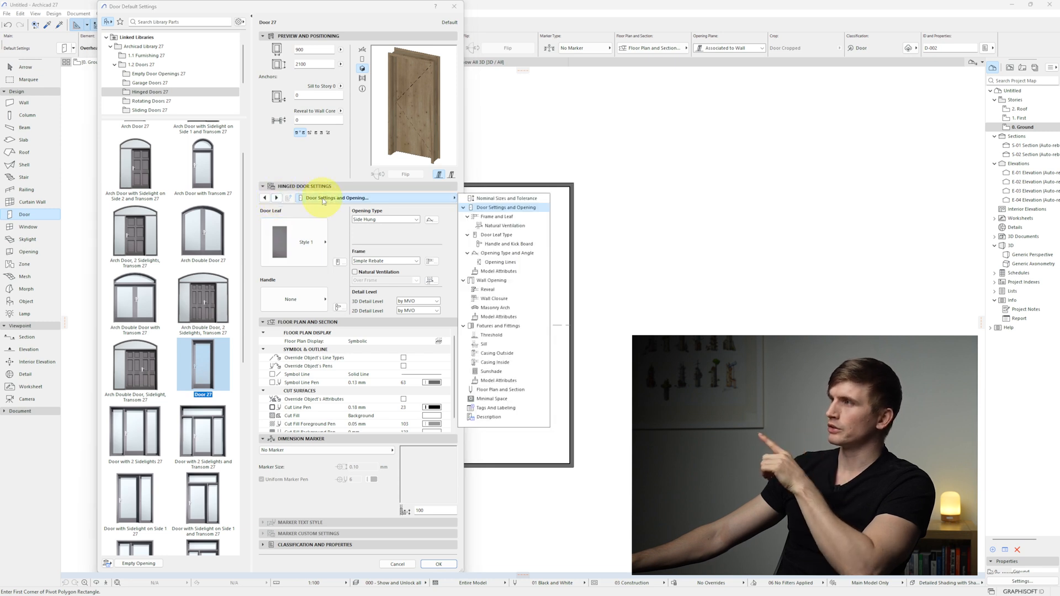
click(521, 328)
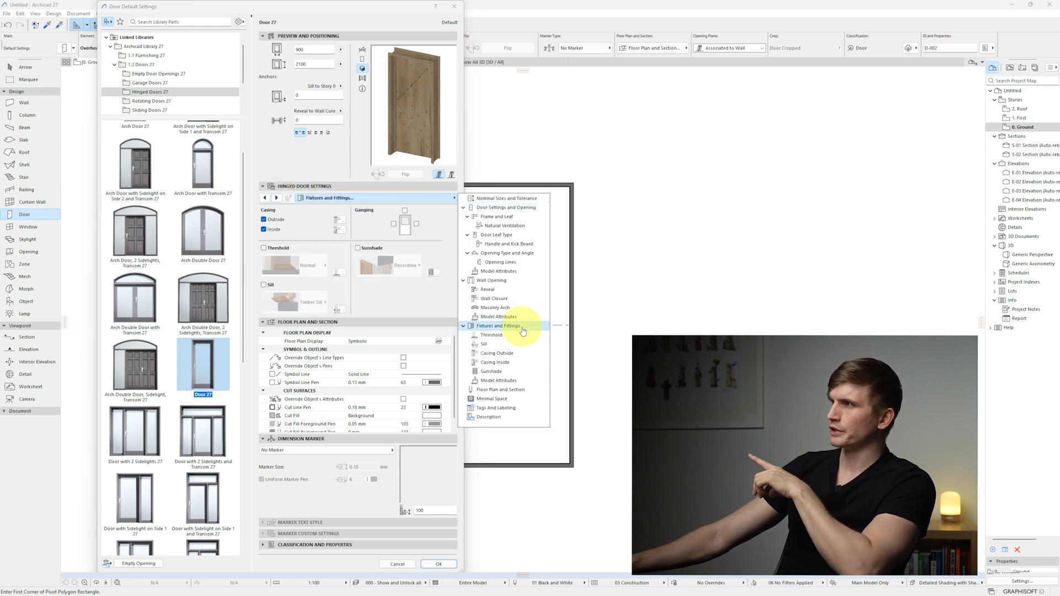
click(264, 220)
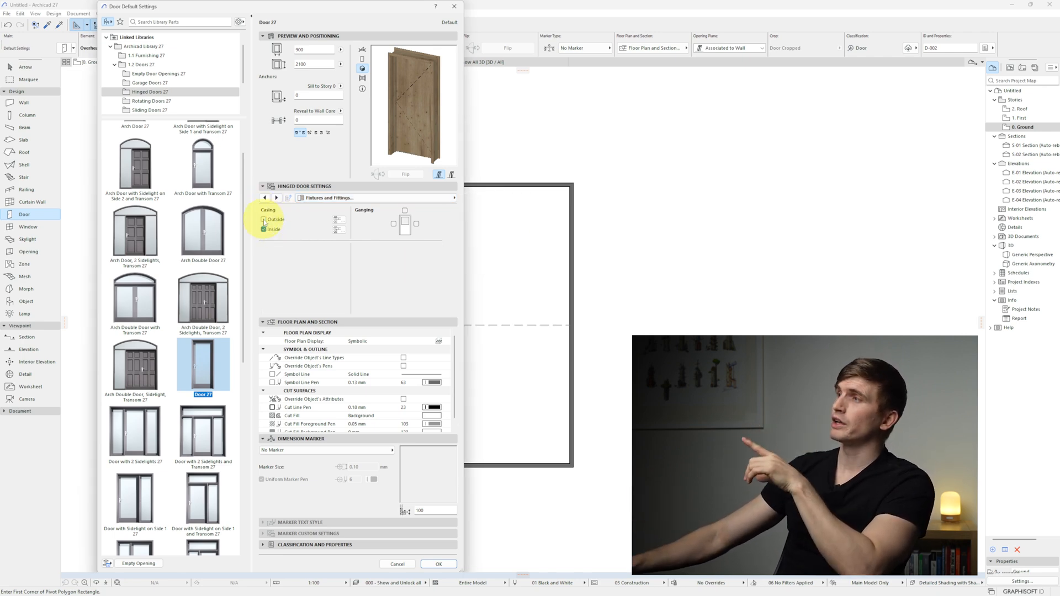
click(264, 230)
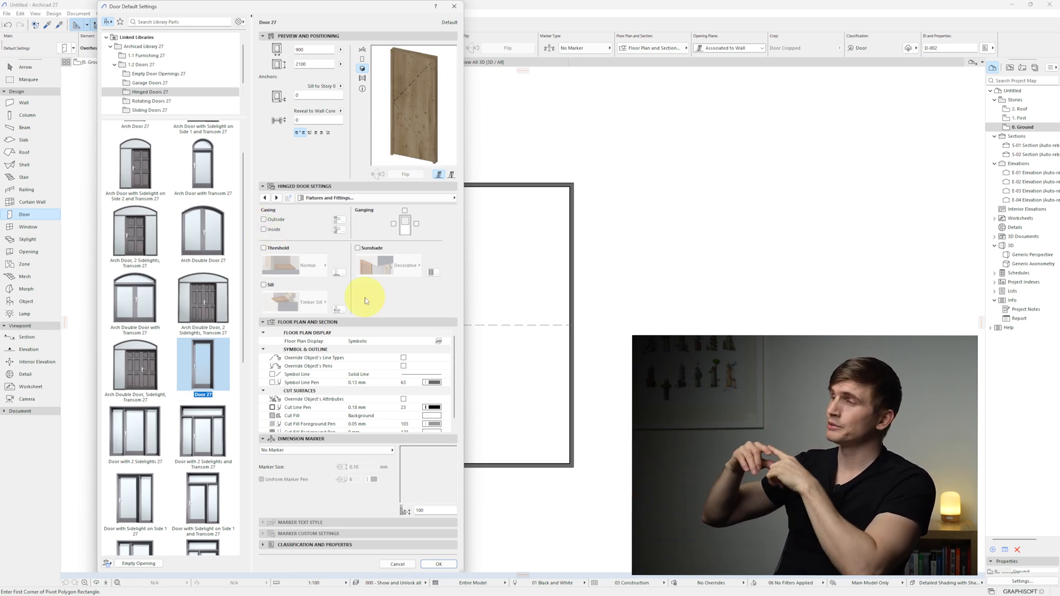
click(439, 564)
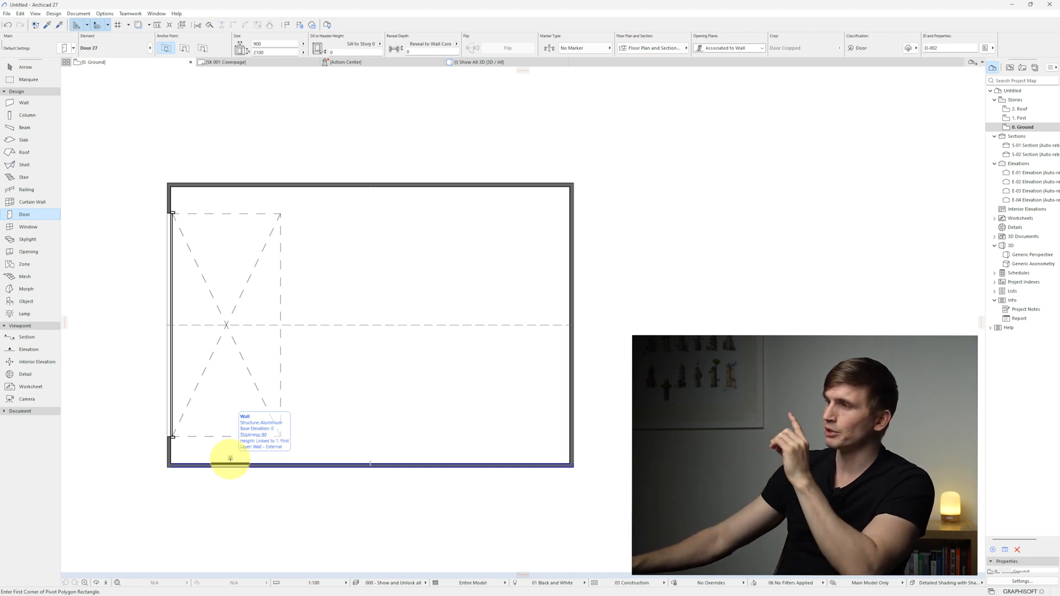
Place the hinged door in the lower long wall near the garage door end, swinging inward, and undo the trial mirroring.
click(230, 458)
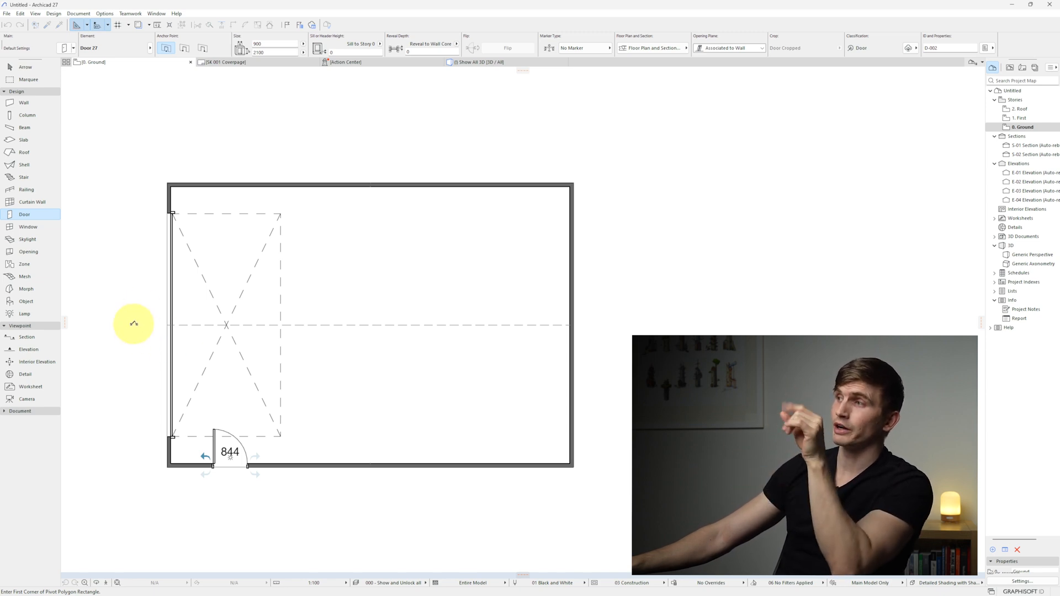
key(Escape)
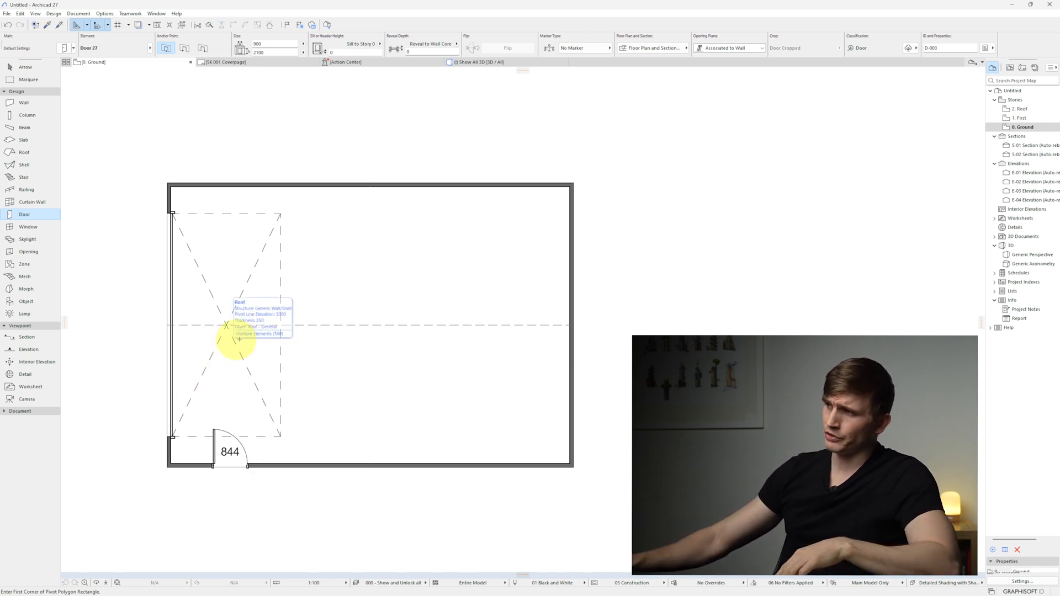
key(ctrl+z)
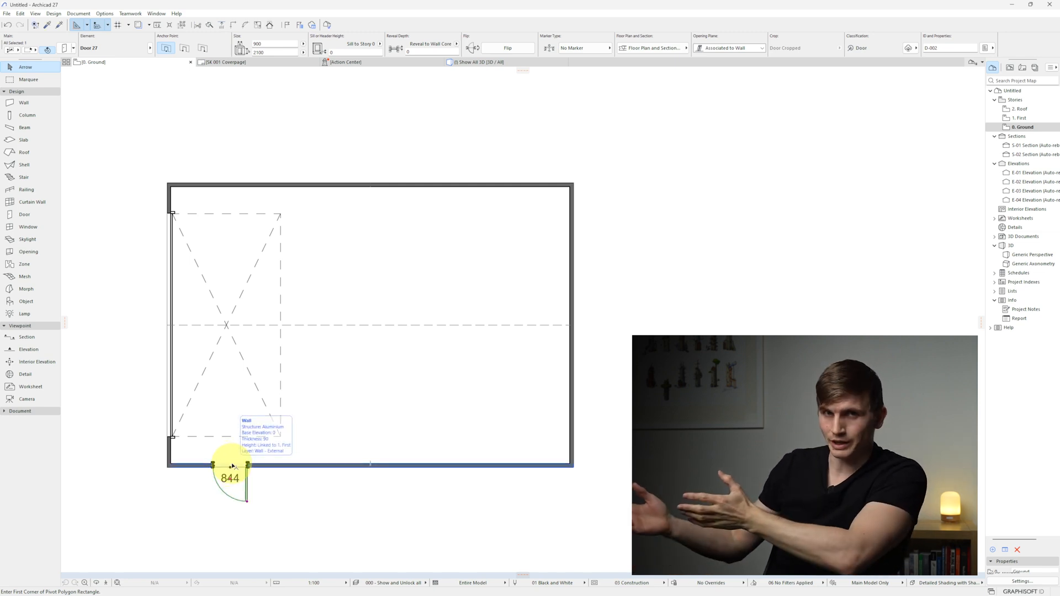
key(ctrl+z)
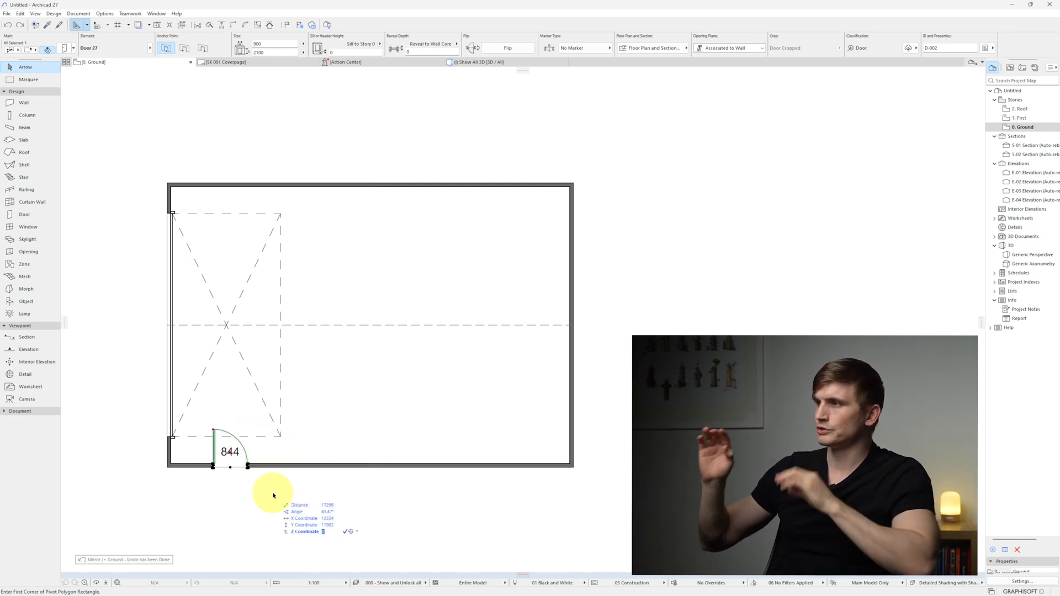
Make Leaf Dimensions the nominal size of the placed hinged door, set the leaf width to 820, and accept the settings.
click(66, 50)
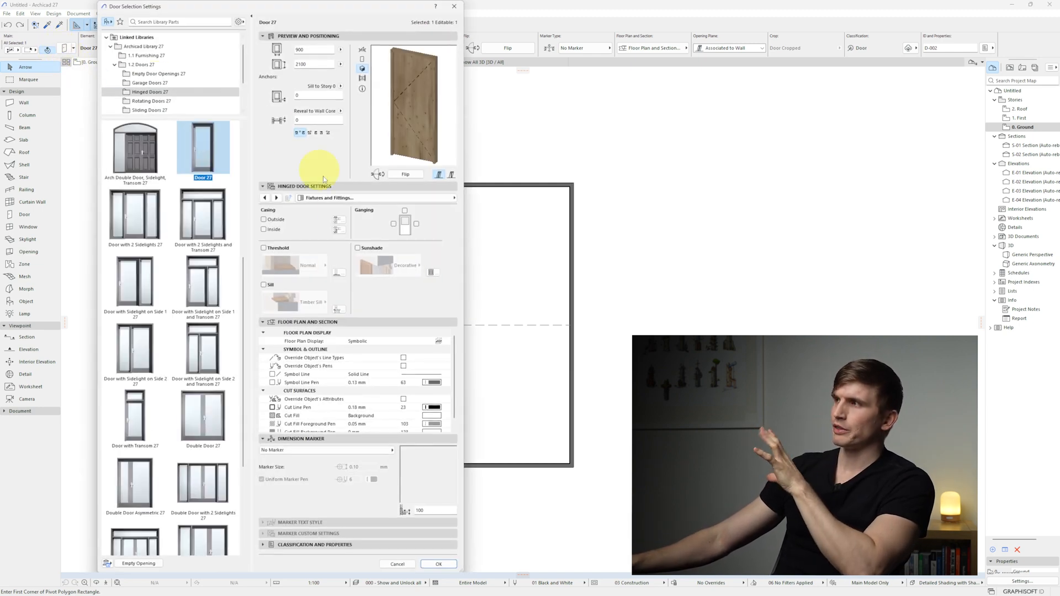
click(303, 200)
click(506, 198)
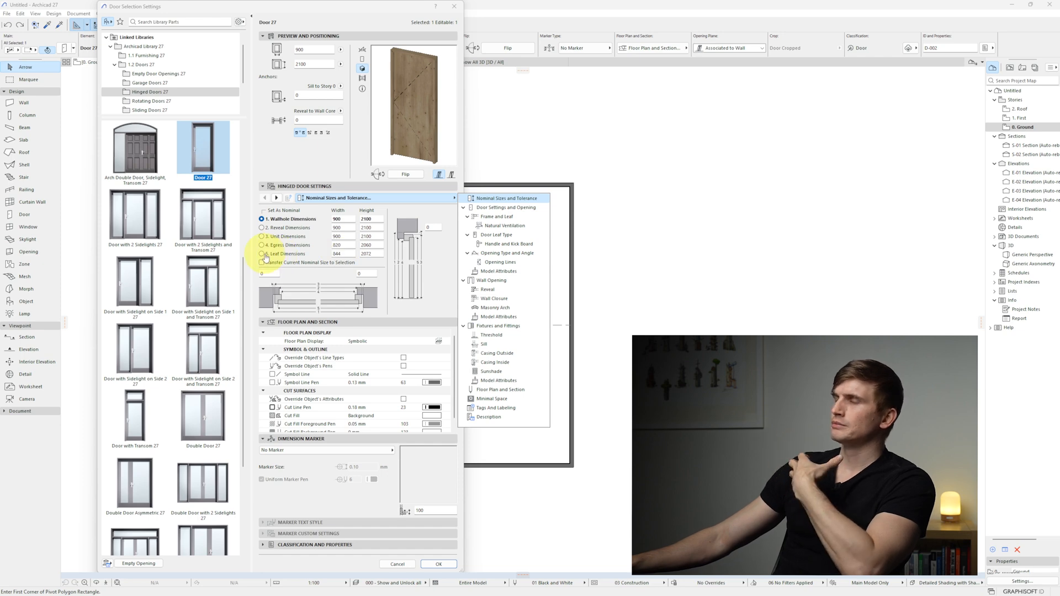
click(264, 257)
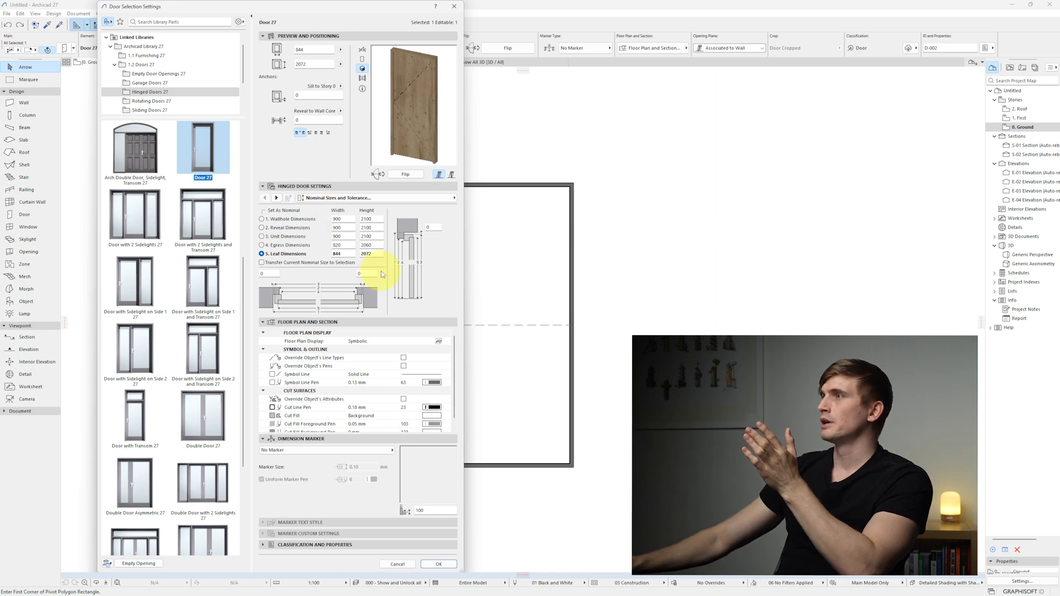
text(820)
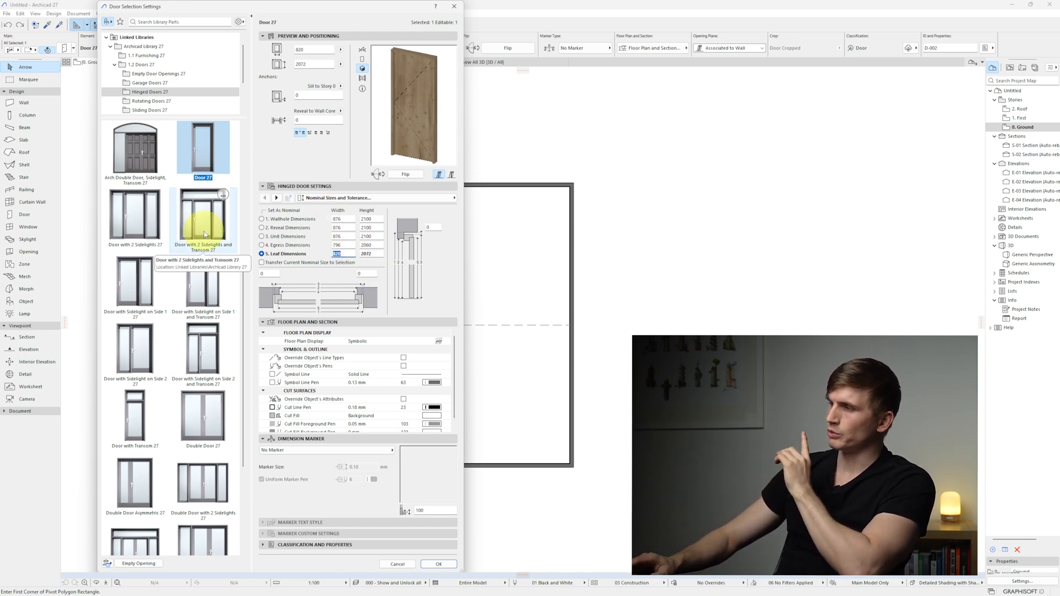
key(Return)
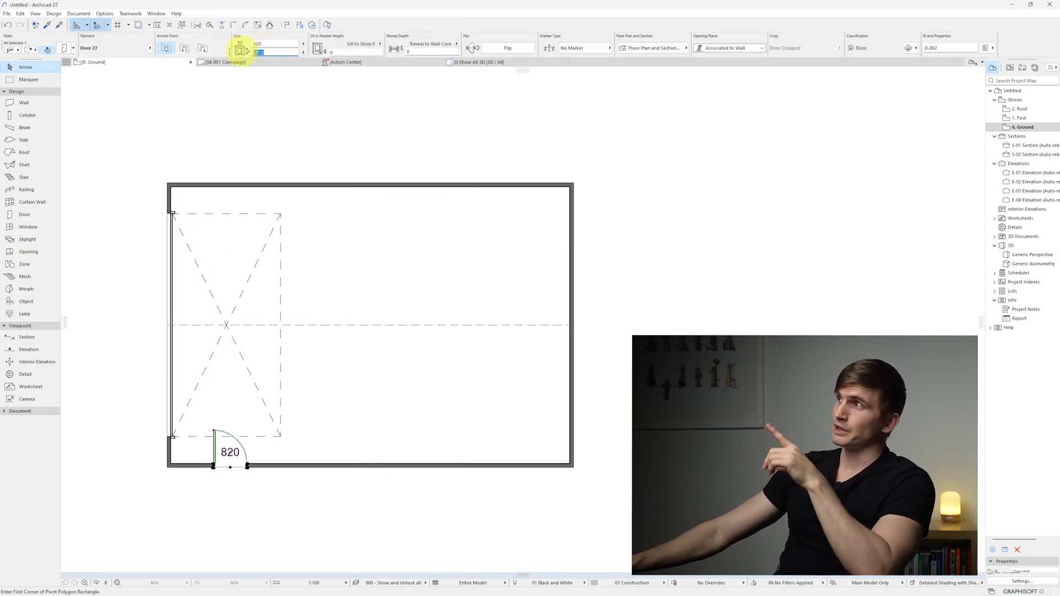
Set the hinged door's leaf height to 2040 and clear the selection.
text(2040)
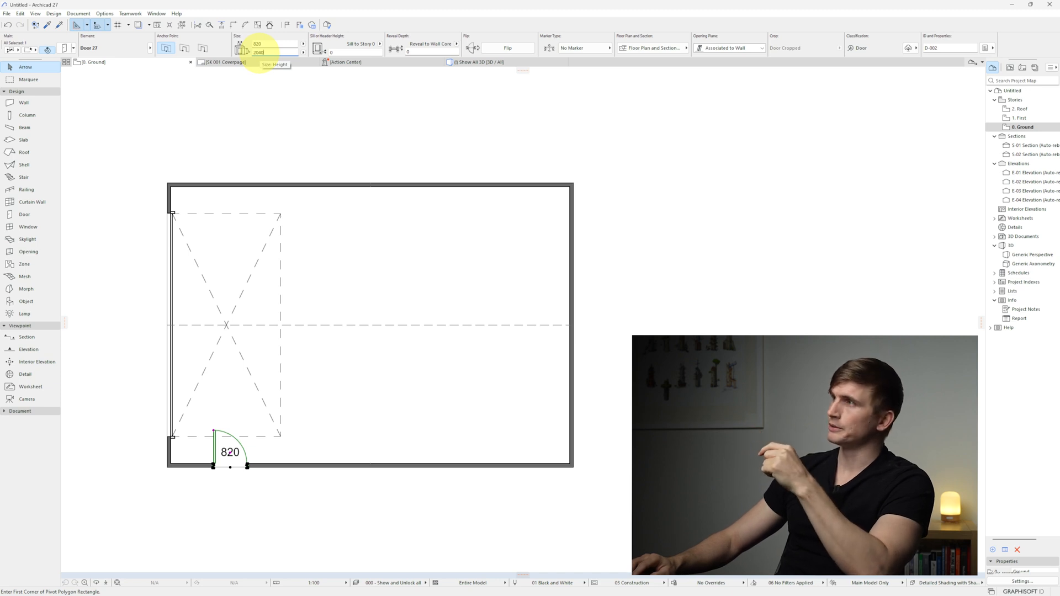
click(276, 501)
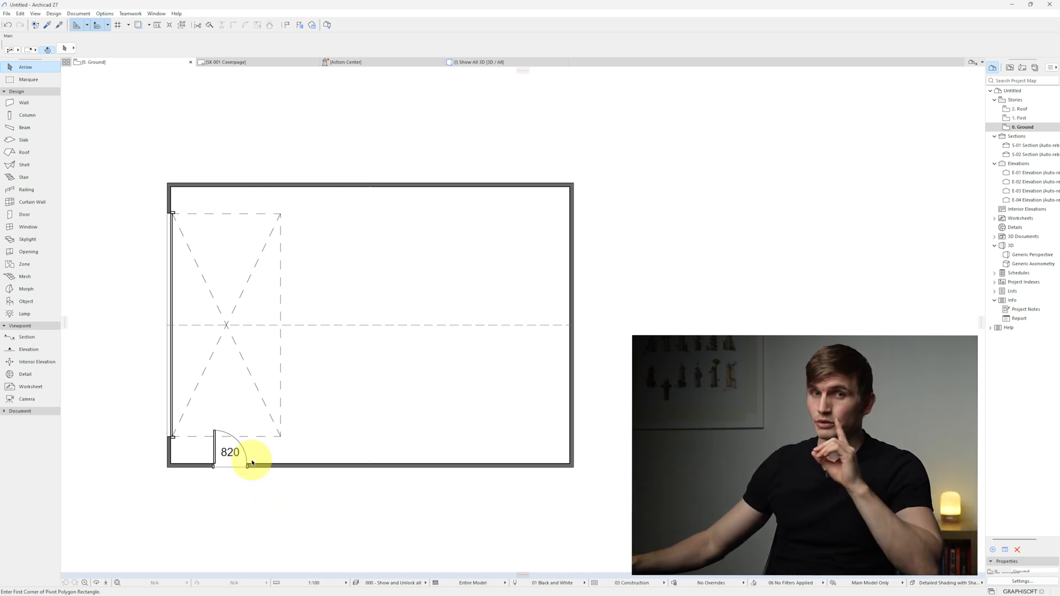
key(alt)
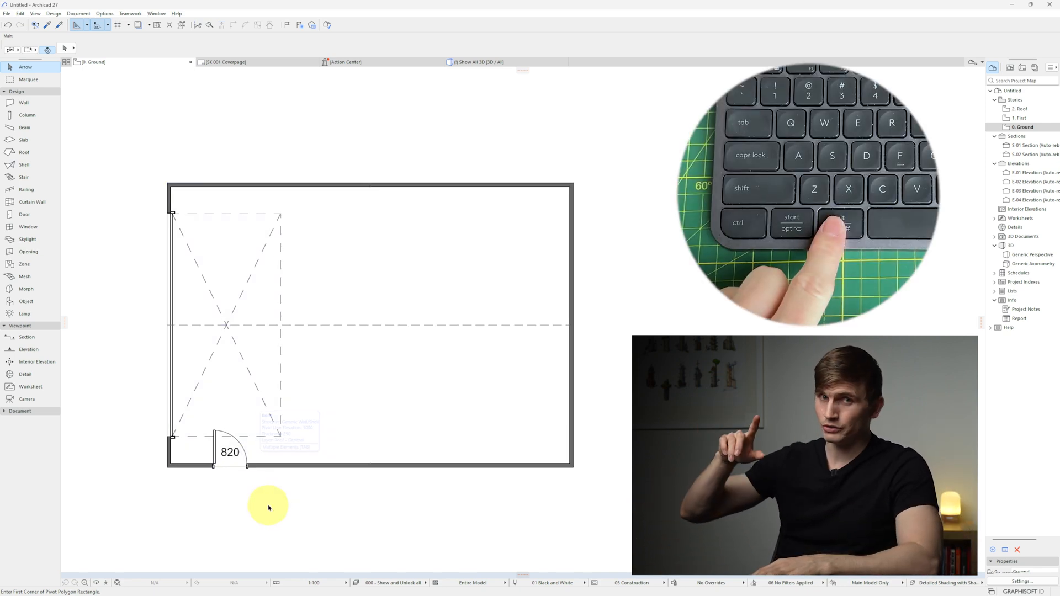
Pick up the hinged door's settings, place a matching door near the upper corner of the wall opposite the garage door, and check it in 3D.
alt+click(250, 467)
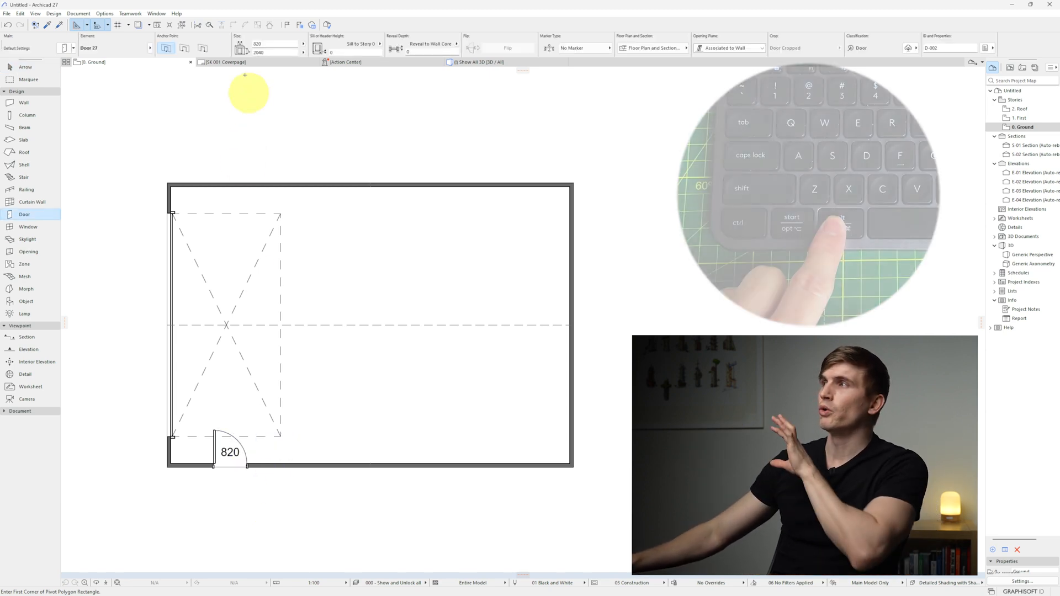
click(571, 227)
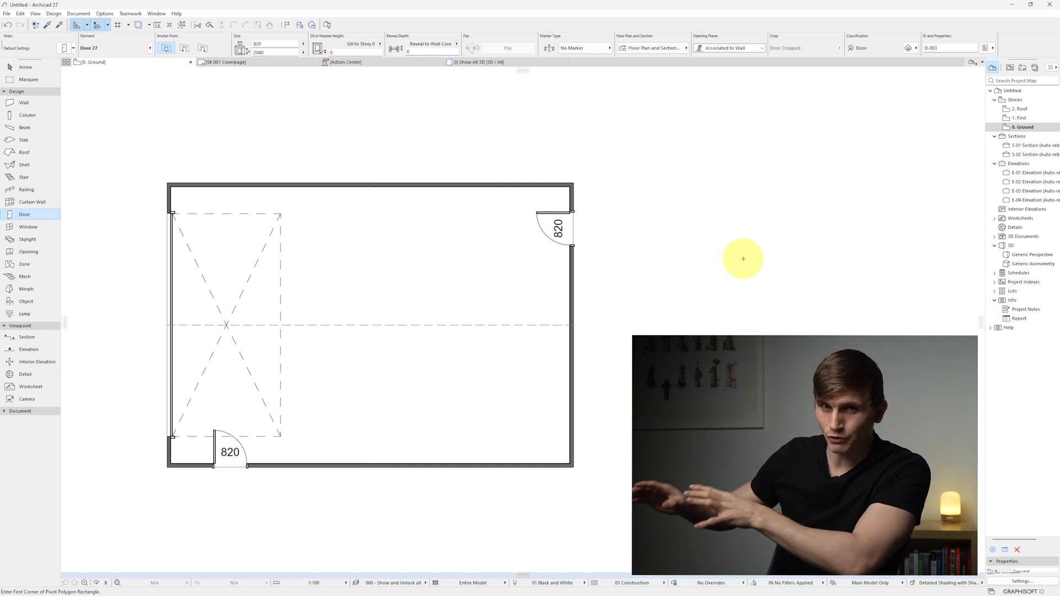
key(F3)
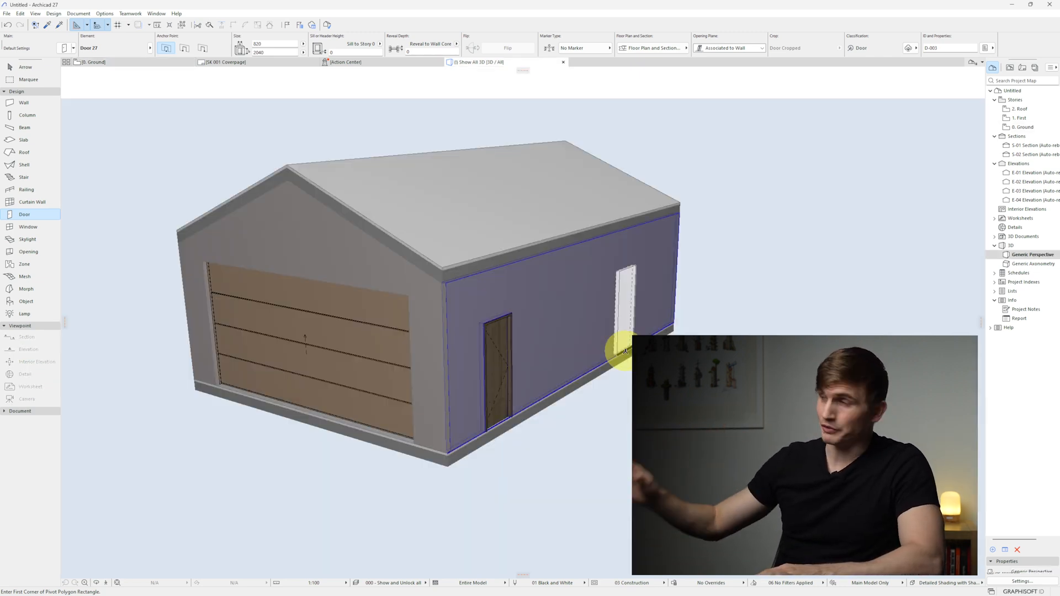
shift+middle_drag(620, 350, 307, 325)
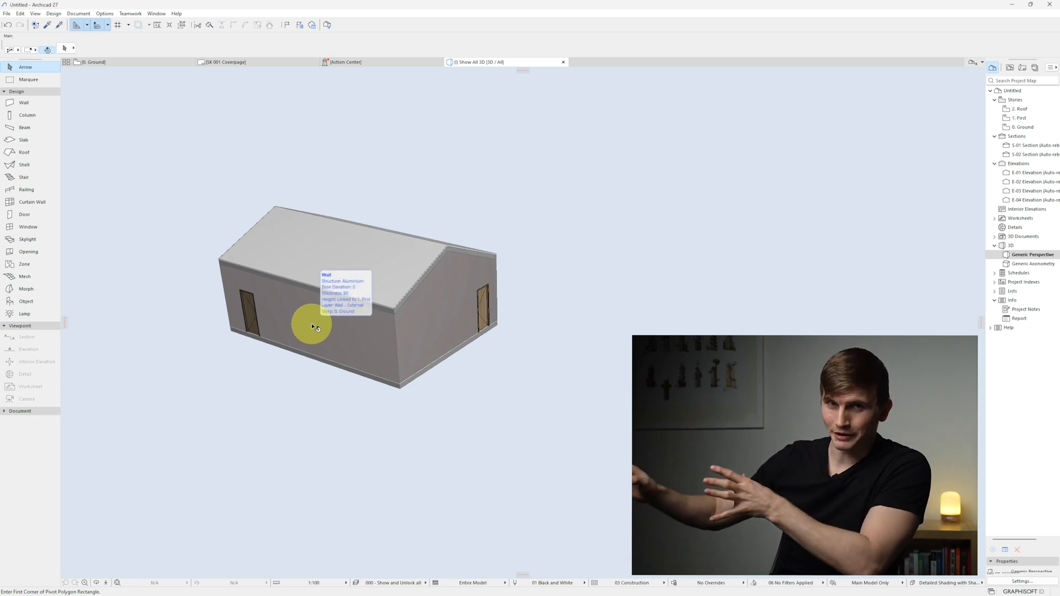
Return to the ground floor plan and choose 2-Sash Sliding Window 27 from the sliding windows library in the default window settings.
key(F2)
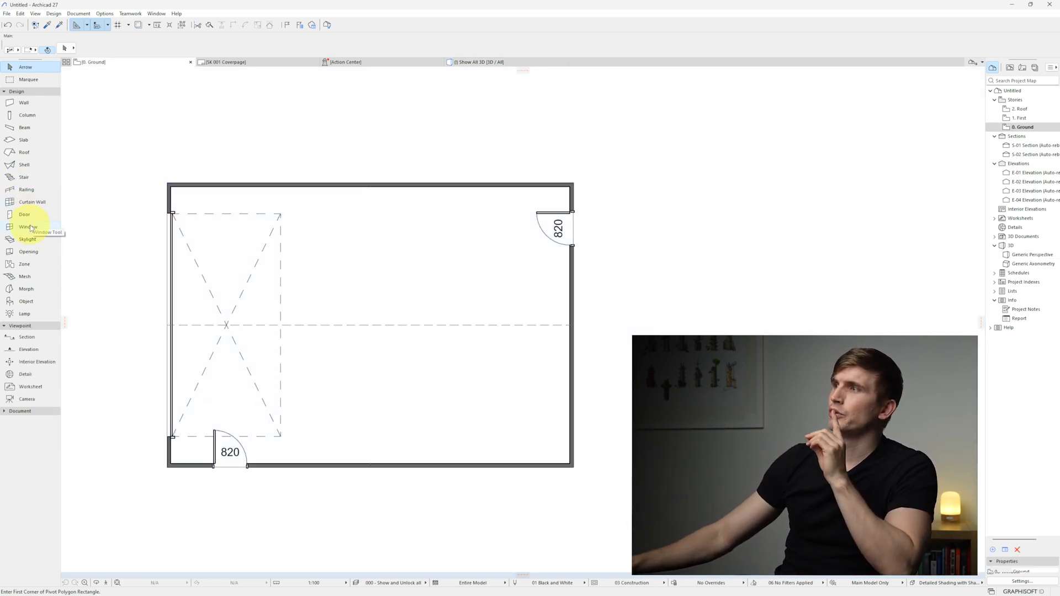
click(30, 227)
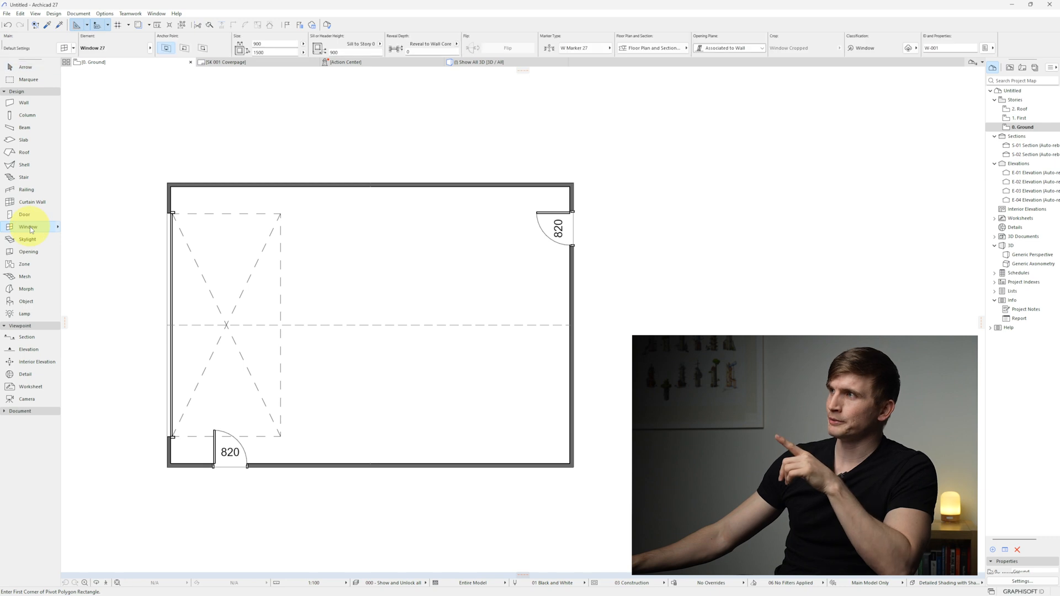
click(64, 49)
click(212, 55)
double_click(215, 74)
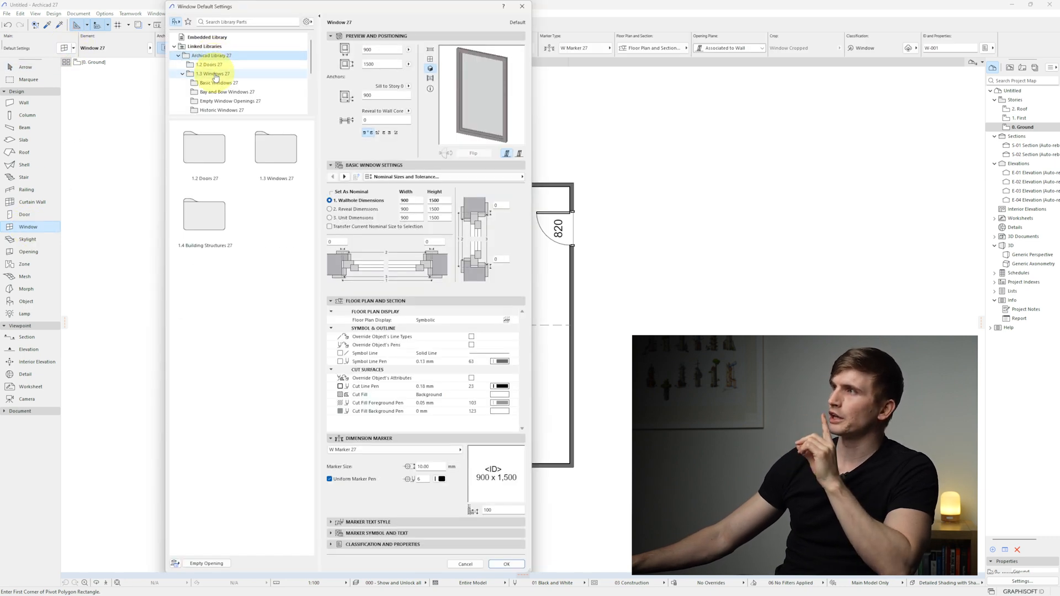
scroll(218, 83, down, 1)
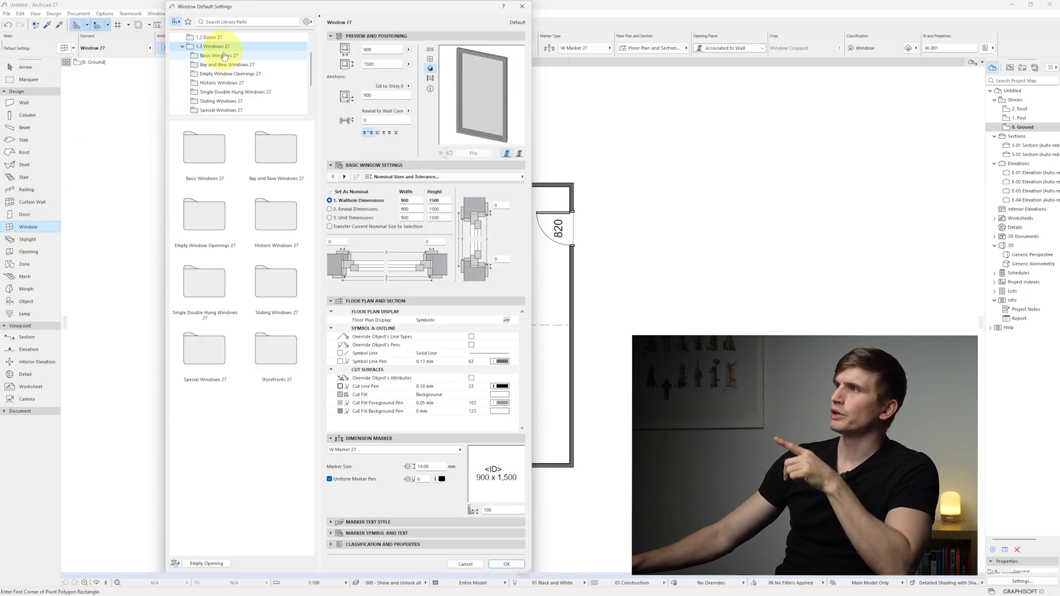
click(224, 101)
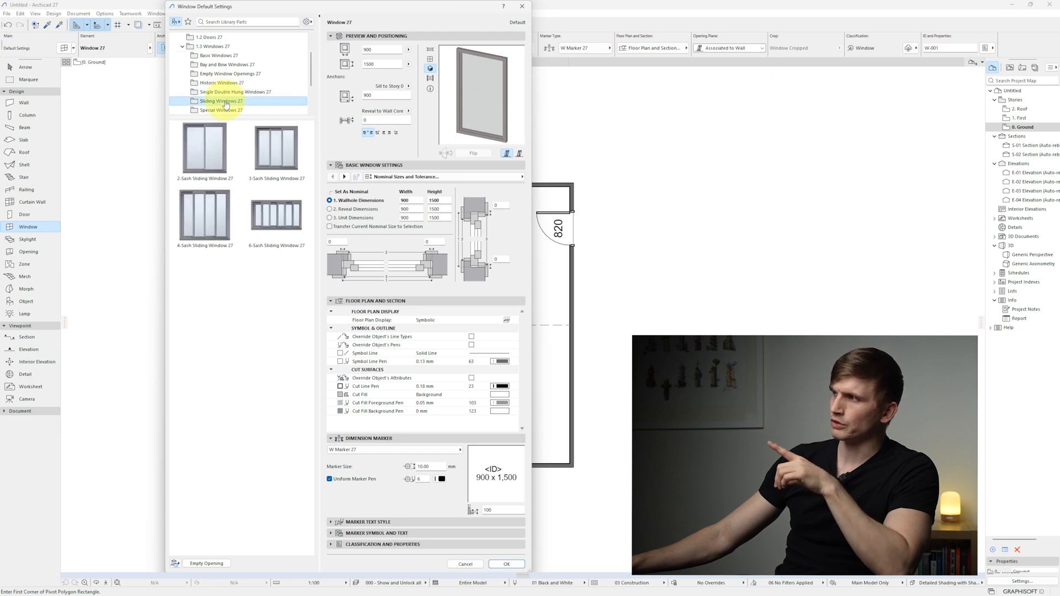
click(209, 155)
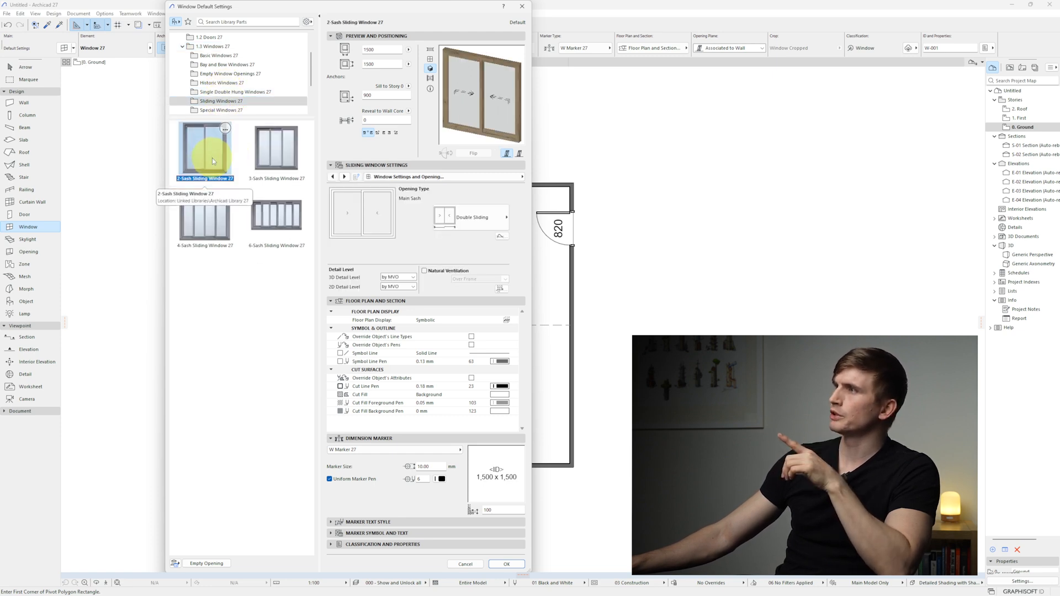
Set the window's opening type to Single Sliding and its width to 2100, and accept the settings.
click(458, 219)
click(535, 218)
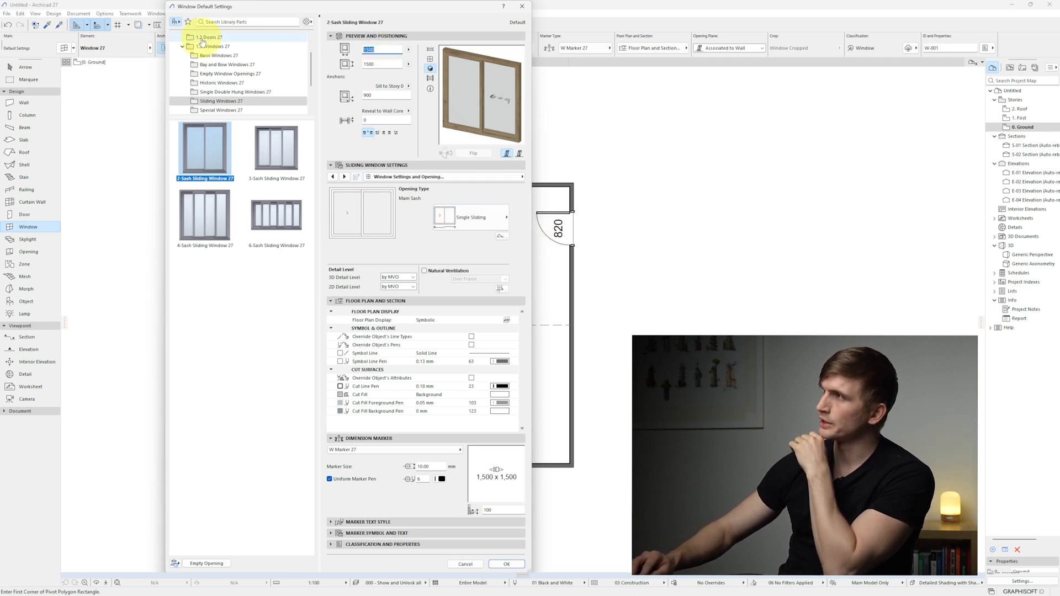
text(2100)
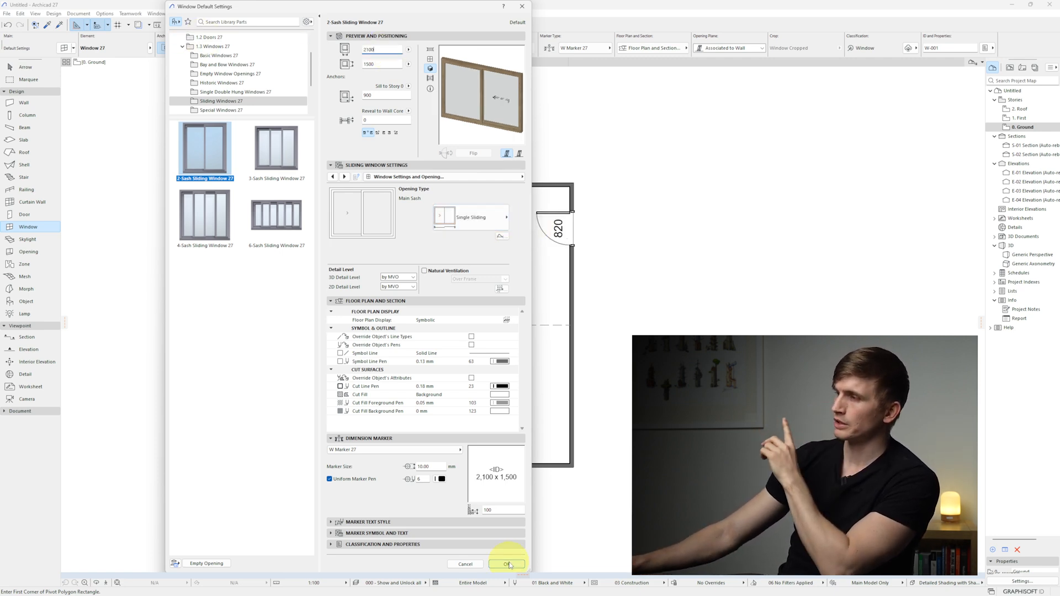
click(506, 563)
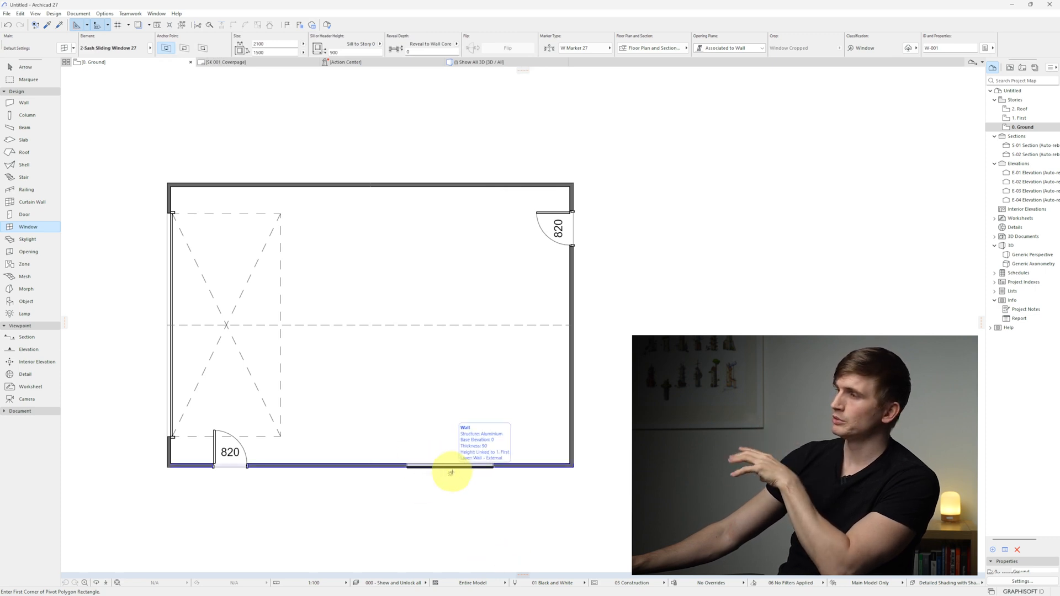
Place the sliding window in the lower long wall towards the end away from the garage door, and show it in 3D.
click(453, 472)
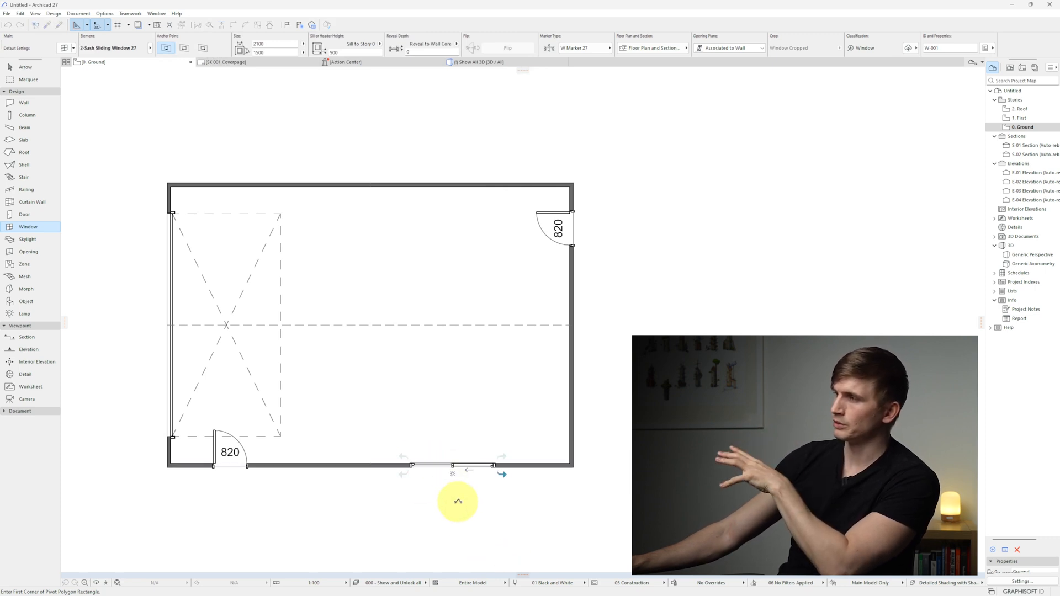
click(458, 502)
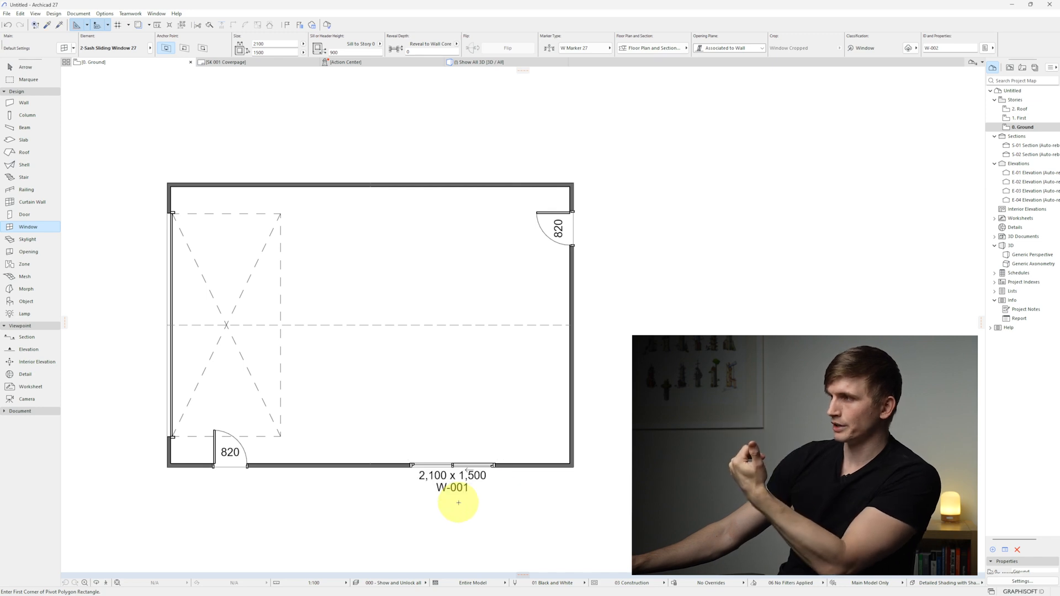
key(F3)
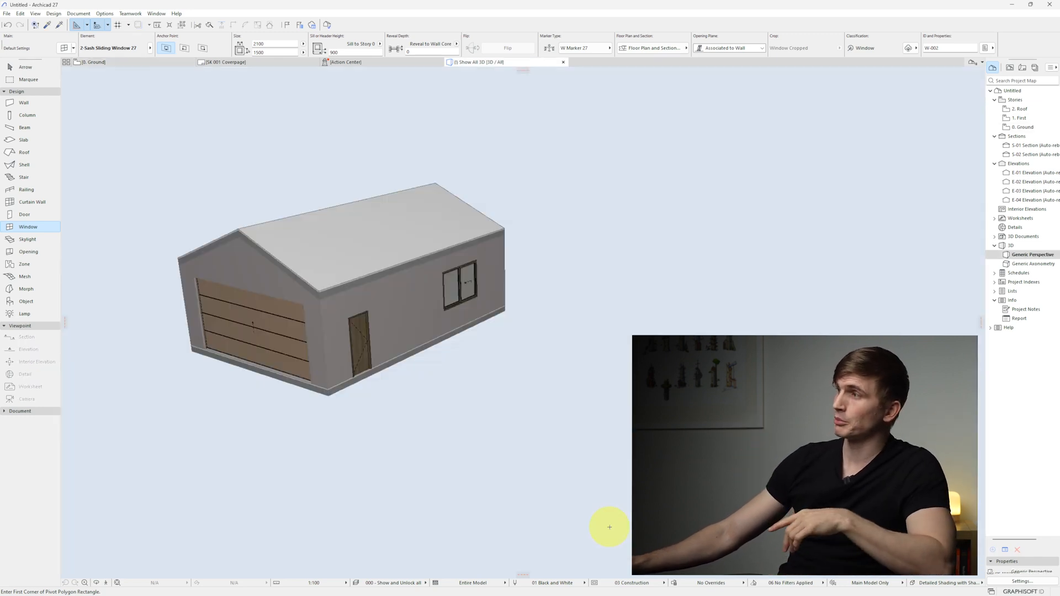
Anchor the sliding window's height by Header to Wall base and open its header height for editing.
shift+click(468, 276)
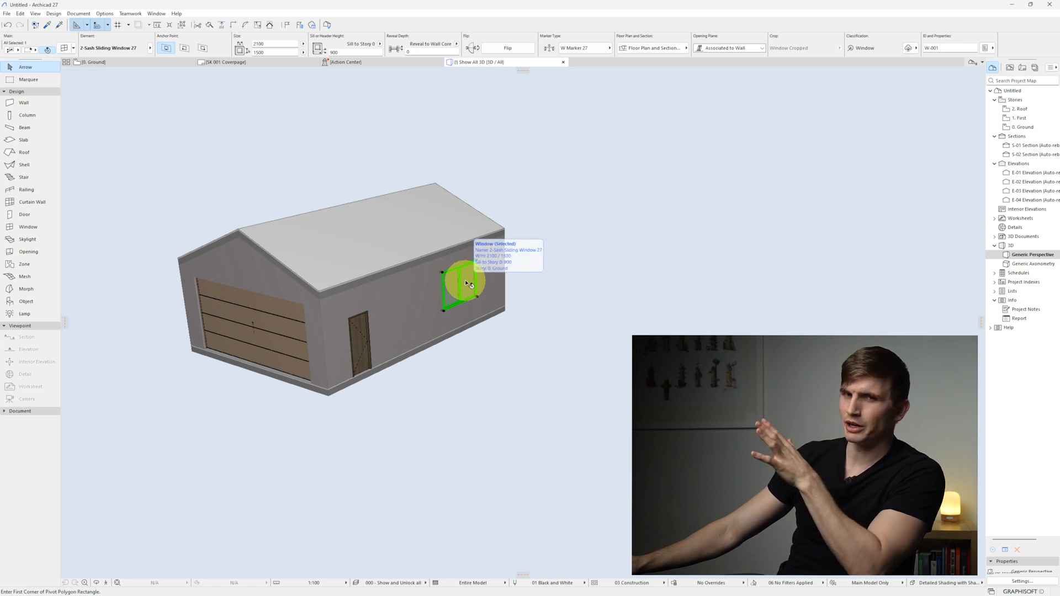
scroll(334, 303, up, 3)
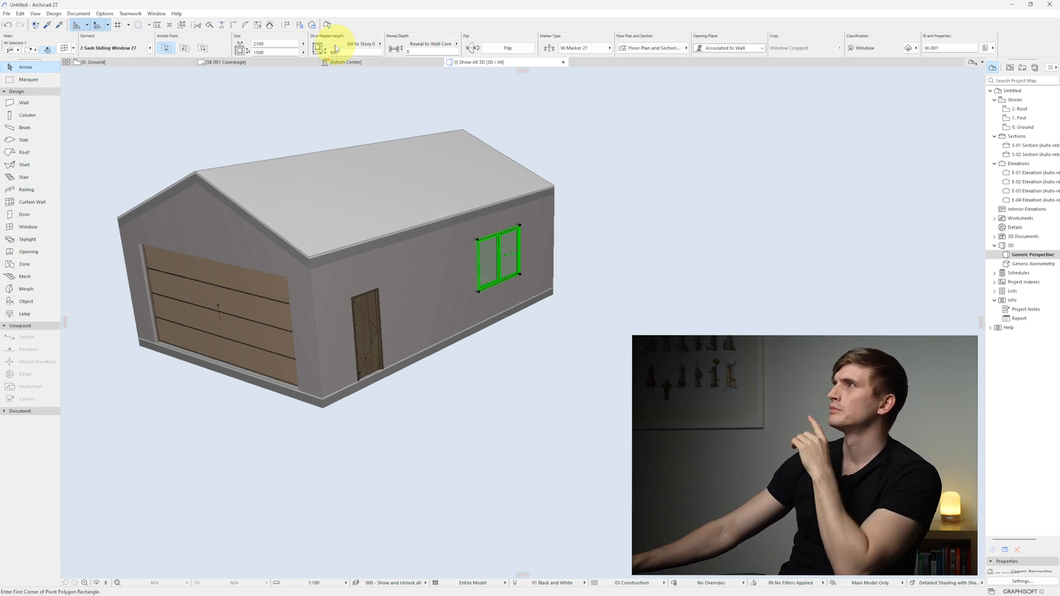
click(380, 44)
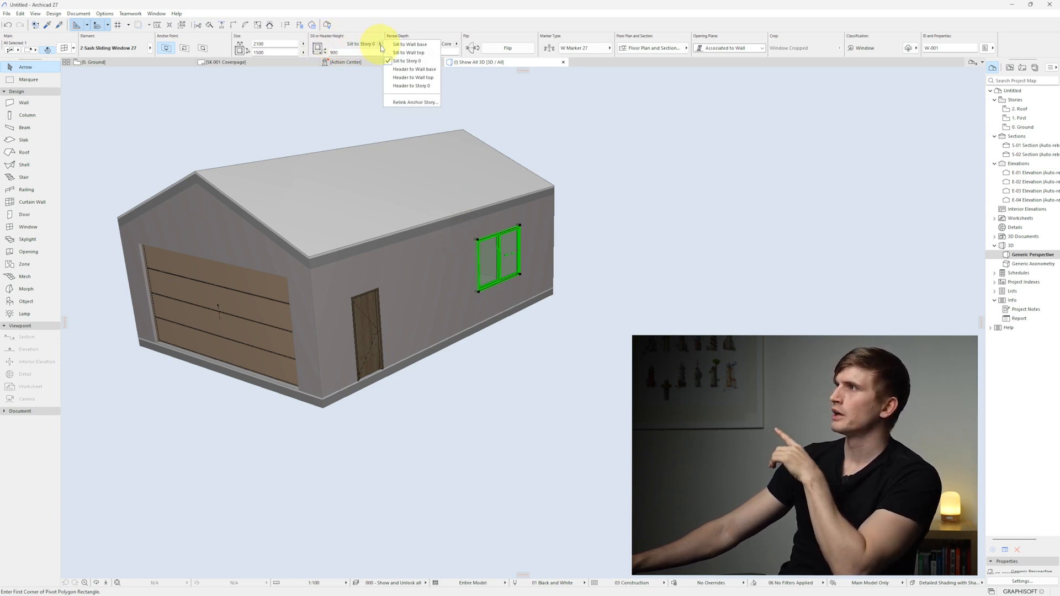
click(414, 69)
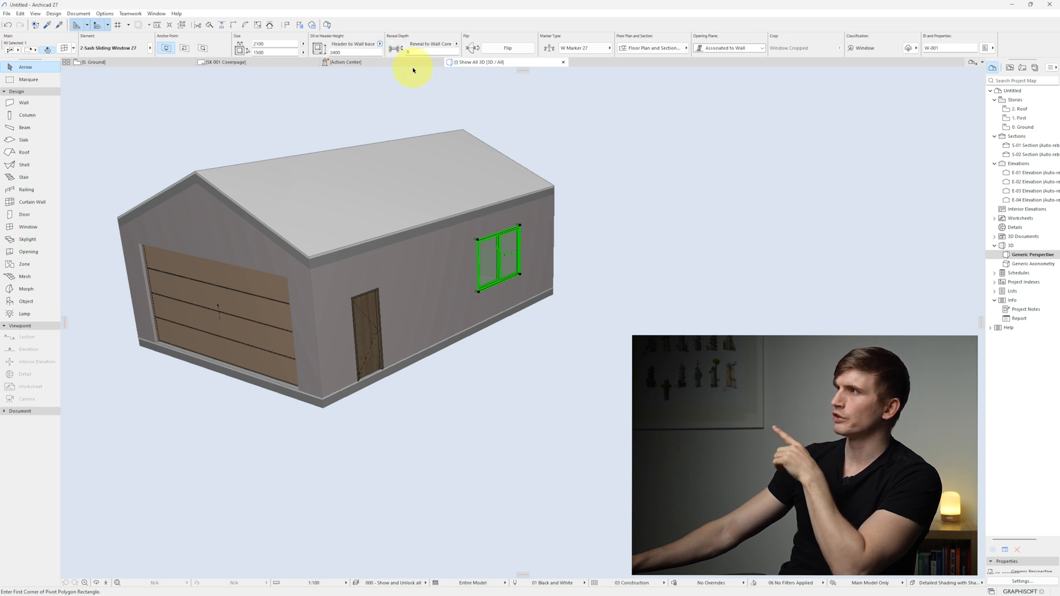
click(478, 241)
drag(478, 240, 424, 180)
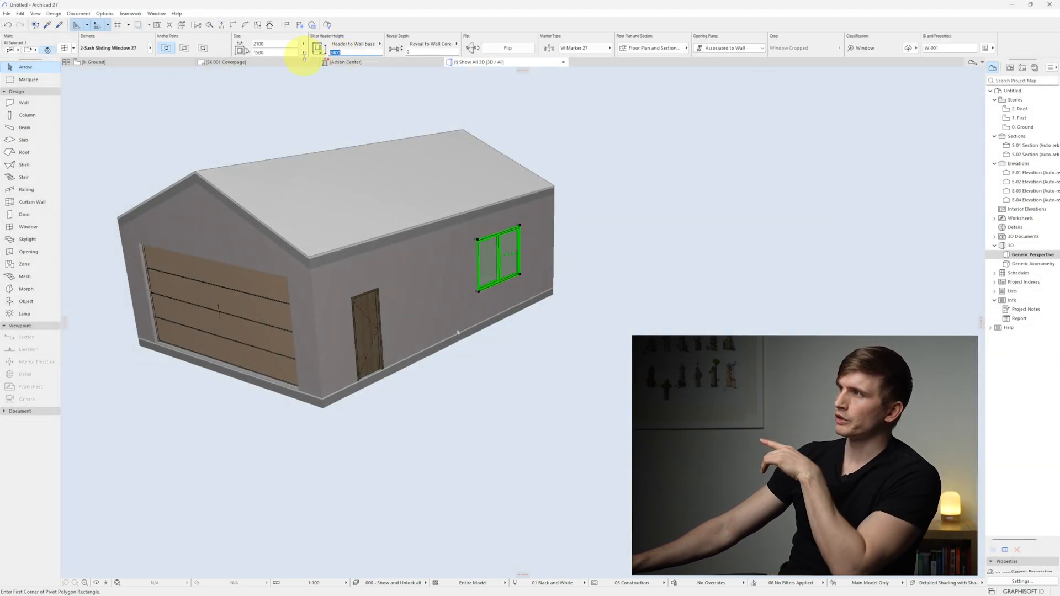
mouse_move(311, 65)
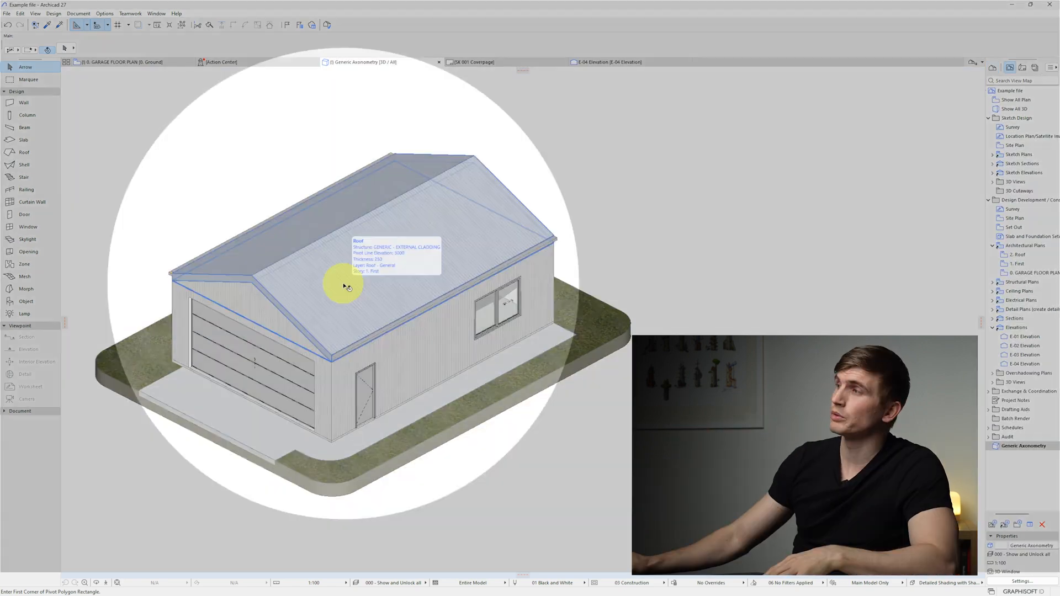
Select all four external walls in 3D and turn on the surface override for their outside face.
click(345, 273)
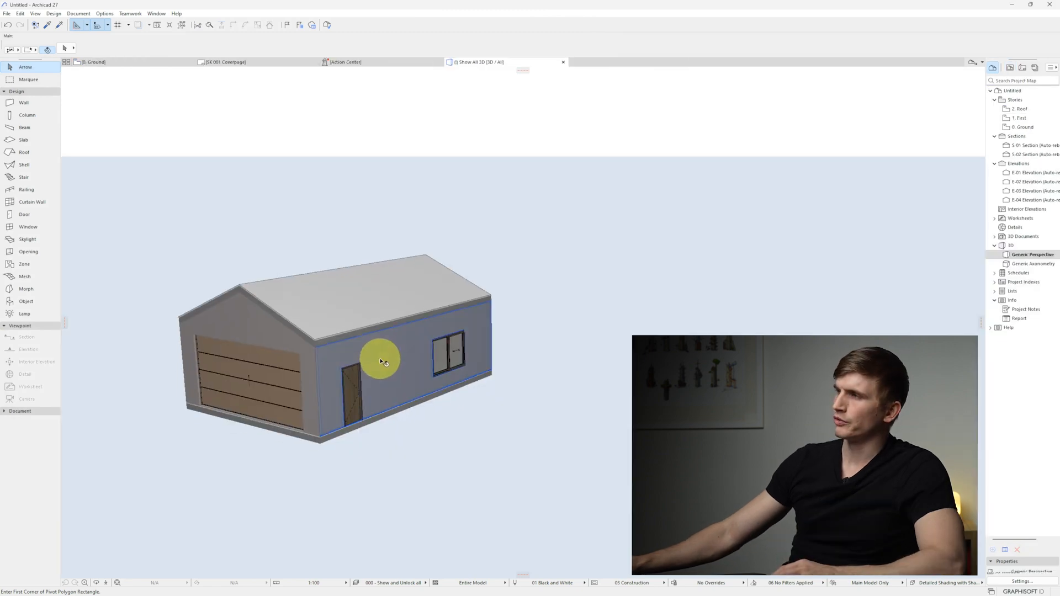
click(328, 356)
shift+click(263, 331)
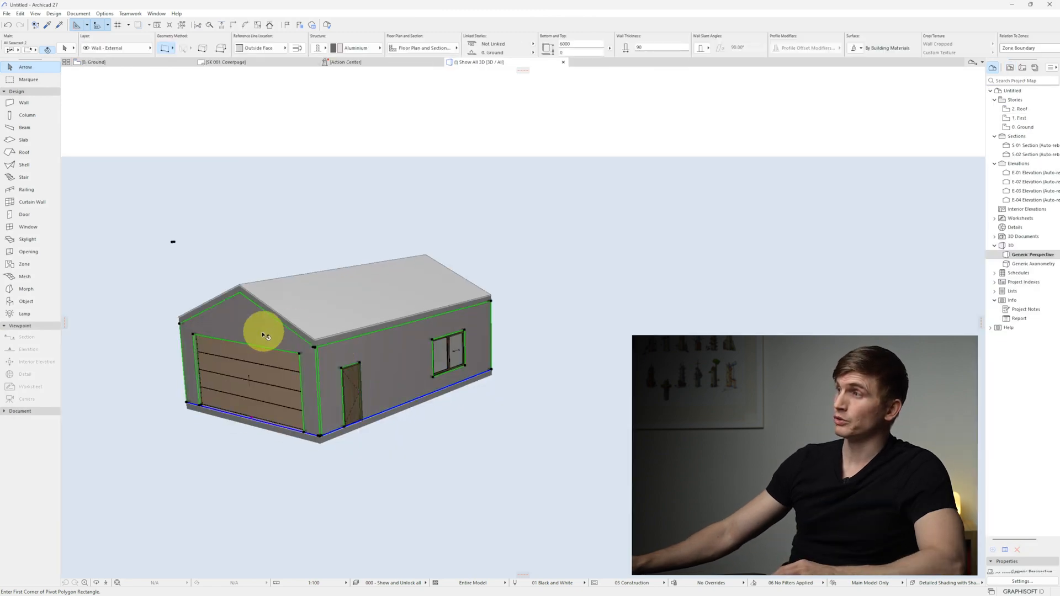
shift+middle_drag(264, 331, 479, 385)
shift+click(289, 385)
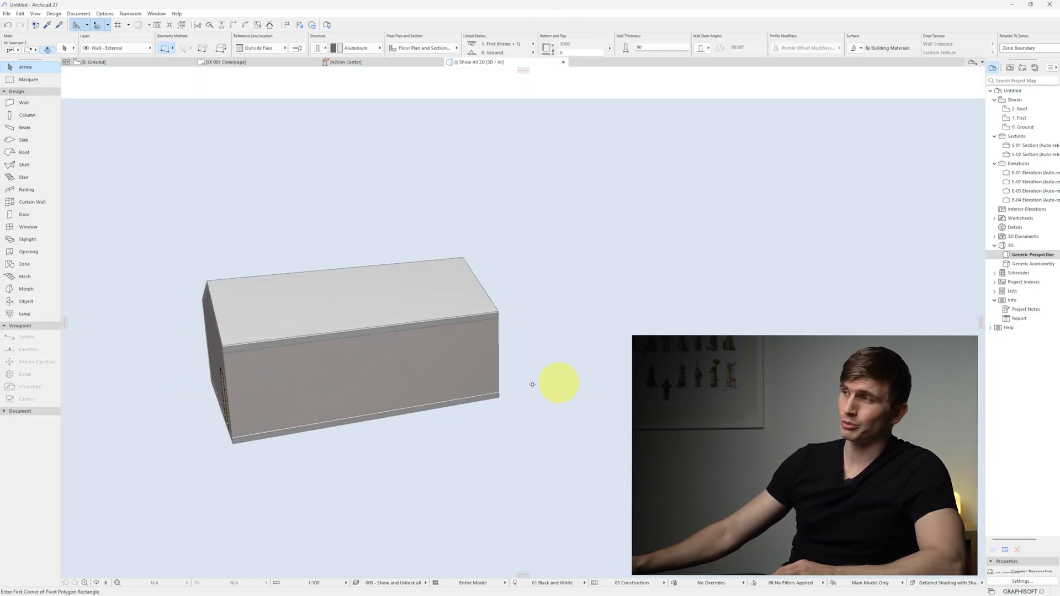
click(248, 399)
shift+click(248, 399)
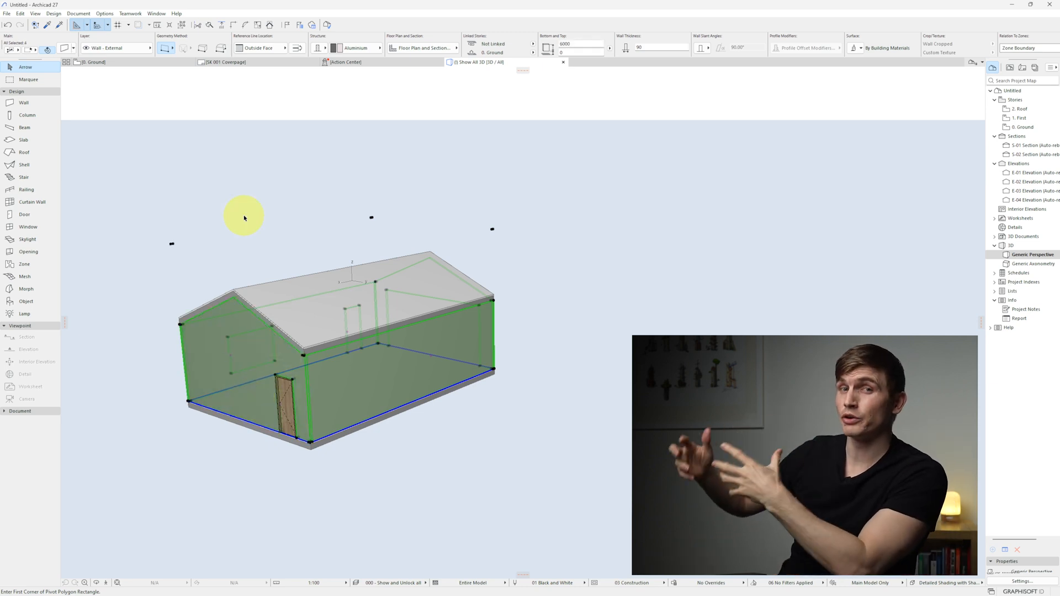
click(851, 49)
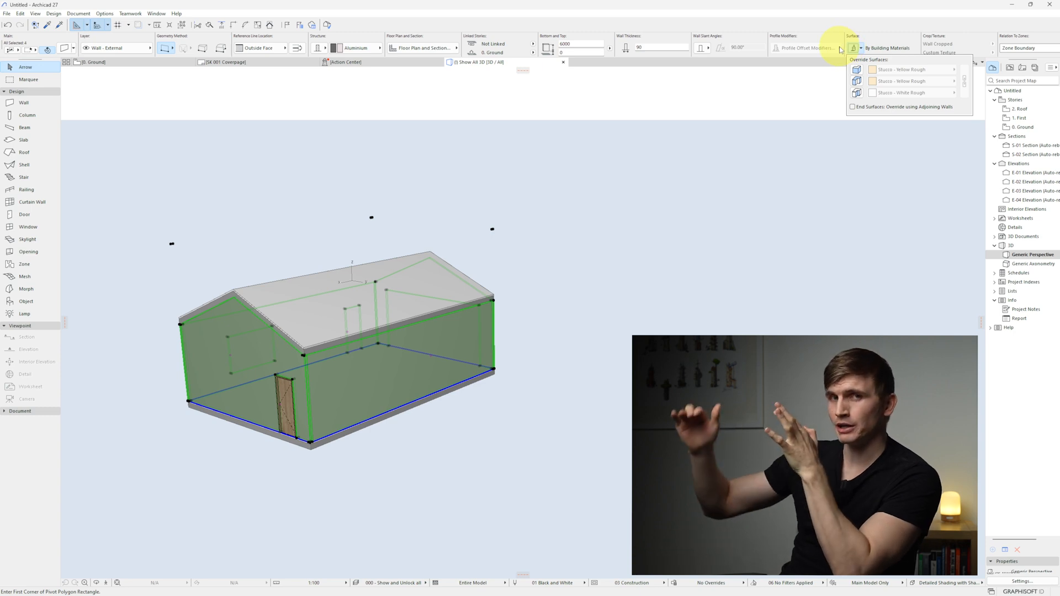
scroll(693, 40, right, 2)
scroll(695, 41, right, 2)
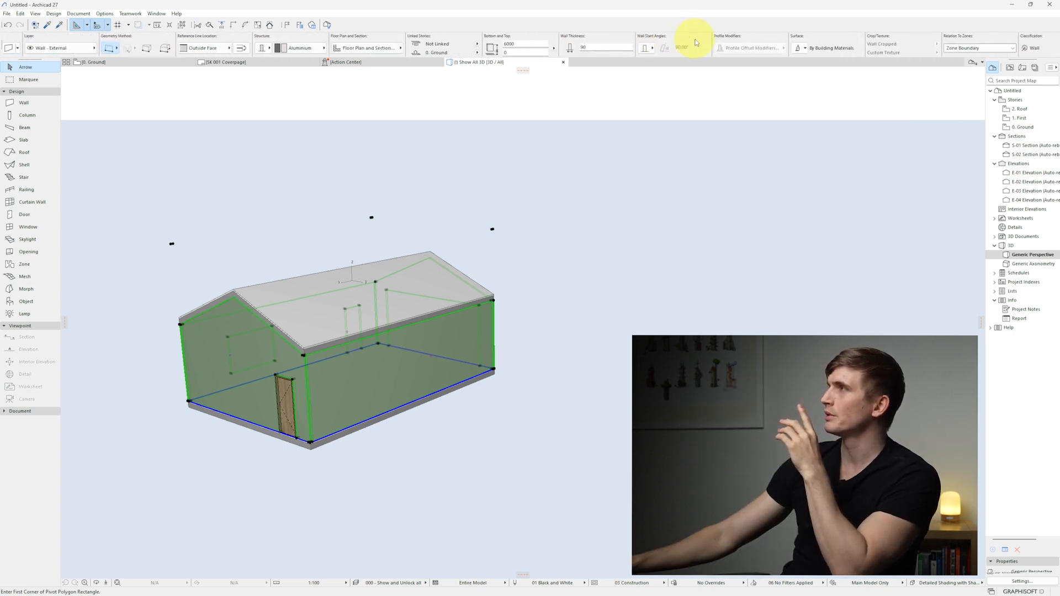
click(689, 49)
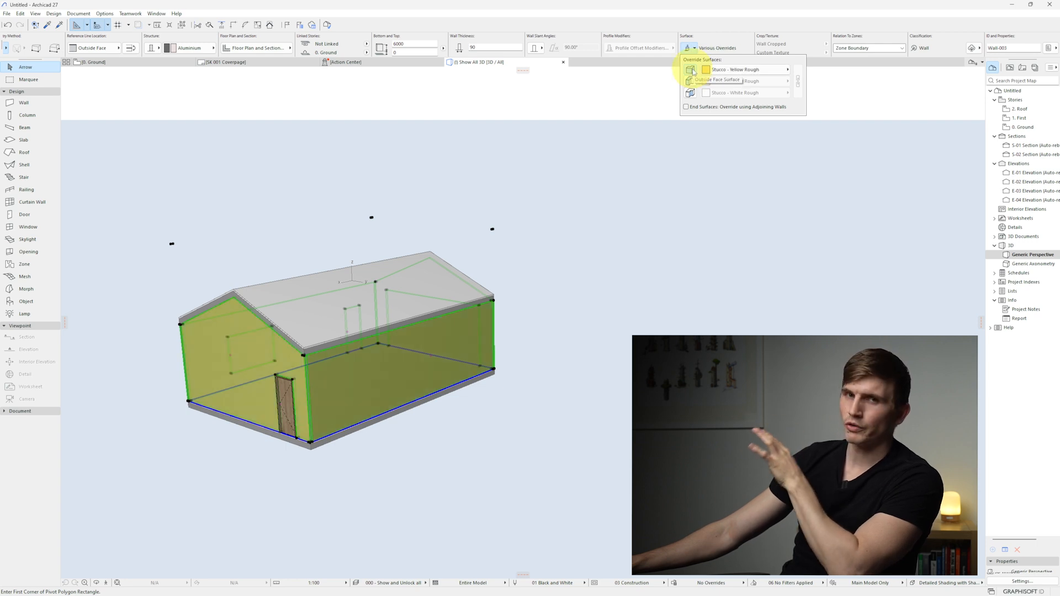
Set the walls' outside override surface to Roof - Corrugated Sheet Matte and clear the selection.
click(768, 72)
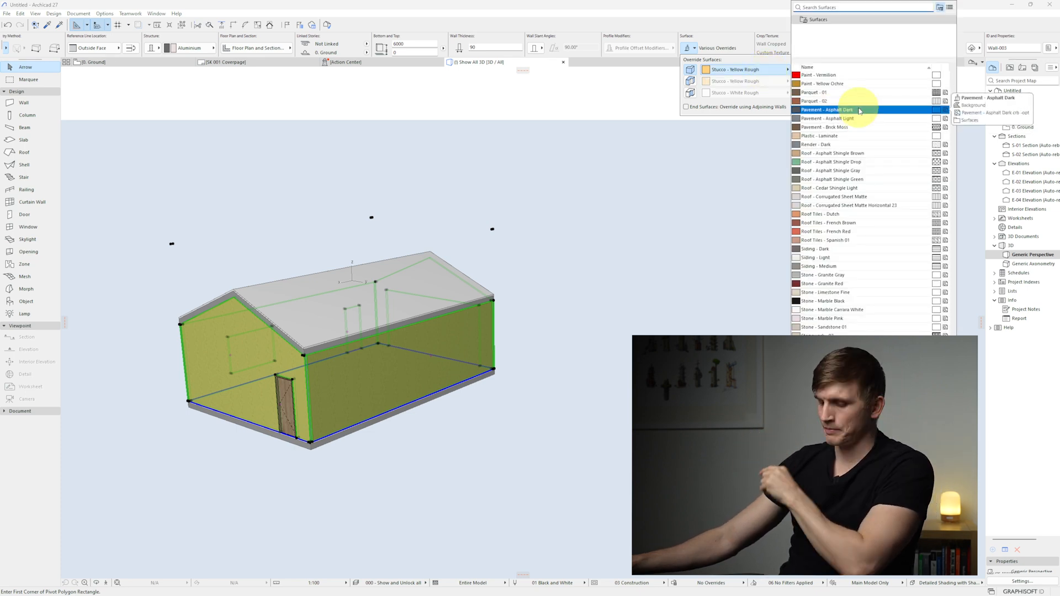
text(cor)
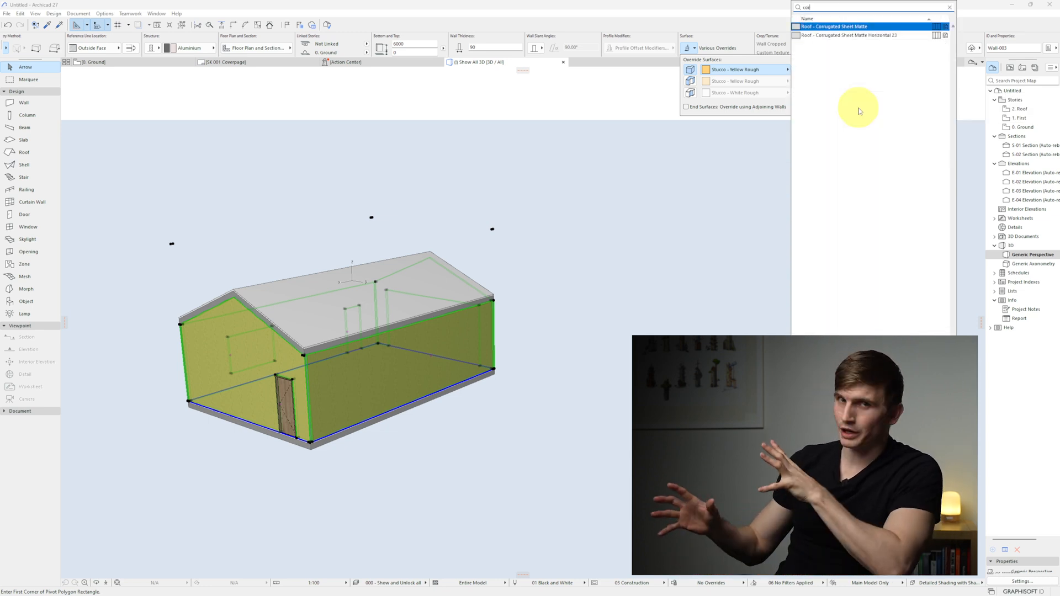
click(864, 29)
click(675, 275)
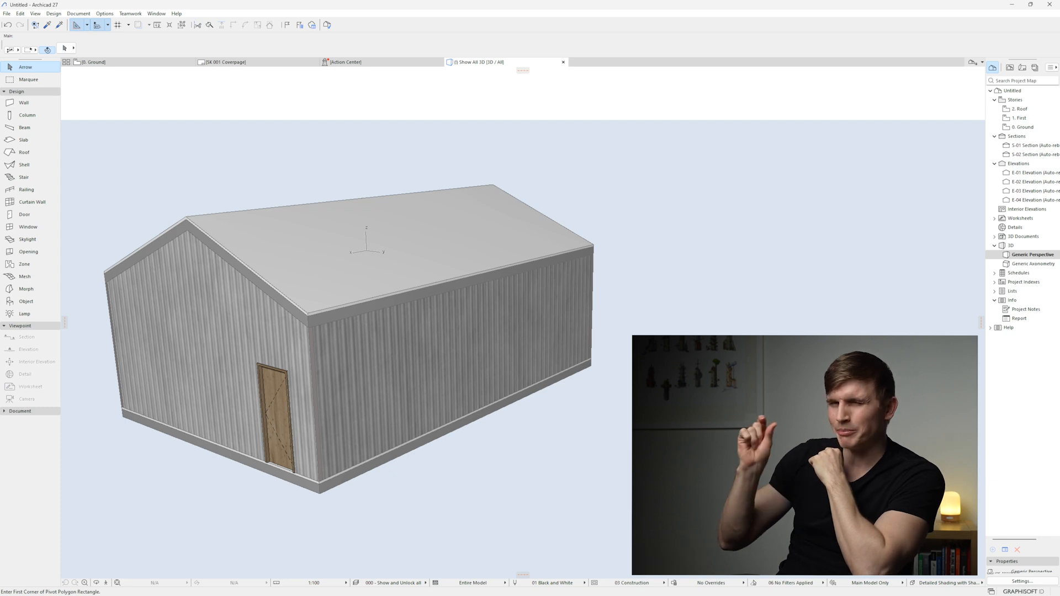
Set the texture size of the Roof - Corrugated Sheet Matte surface attribute to 2000 by 2000.
click(371, 396)
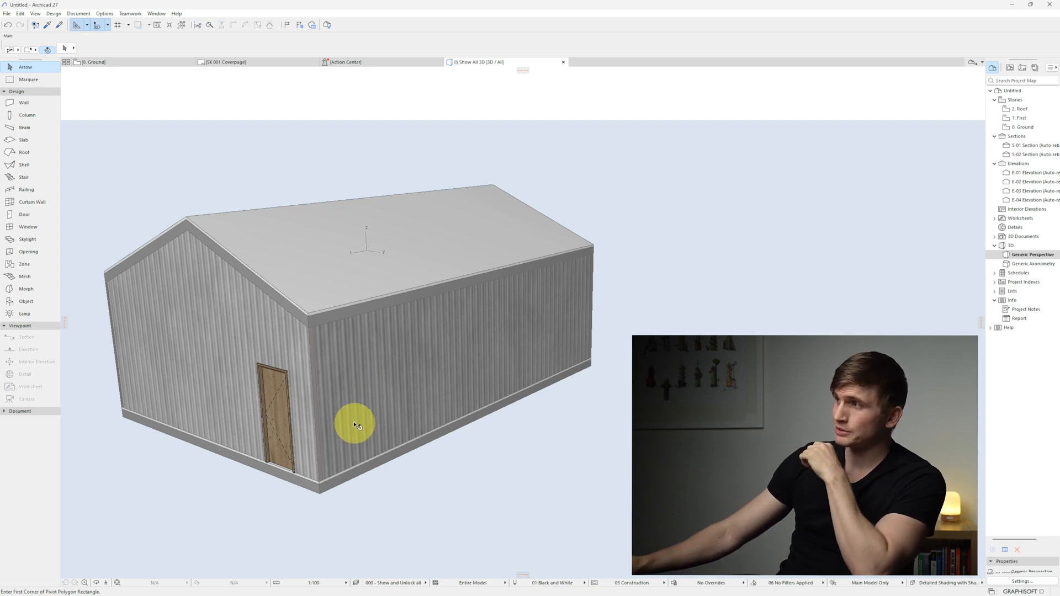
click(210, 337)
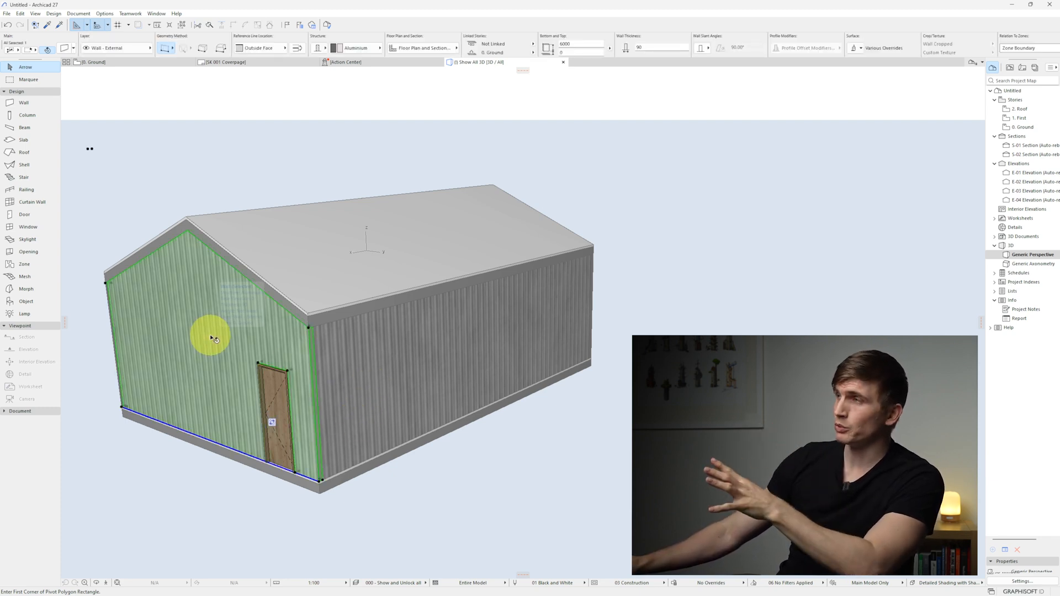
click(115, 14)
mouse_move(118, 25)
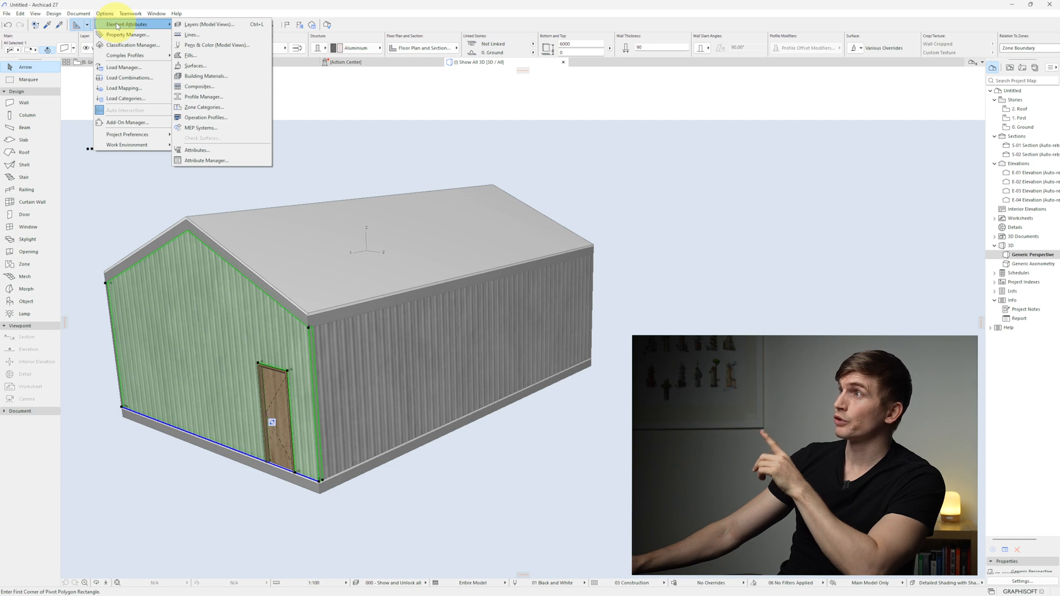
click(226, 66)
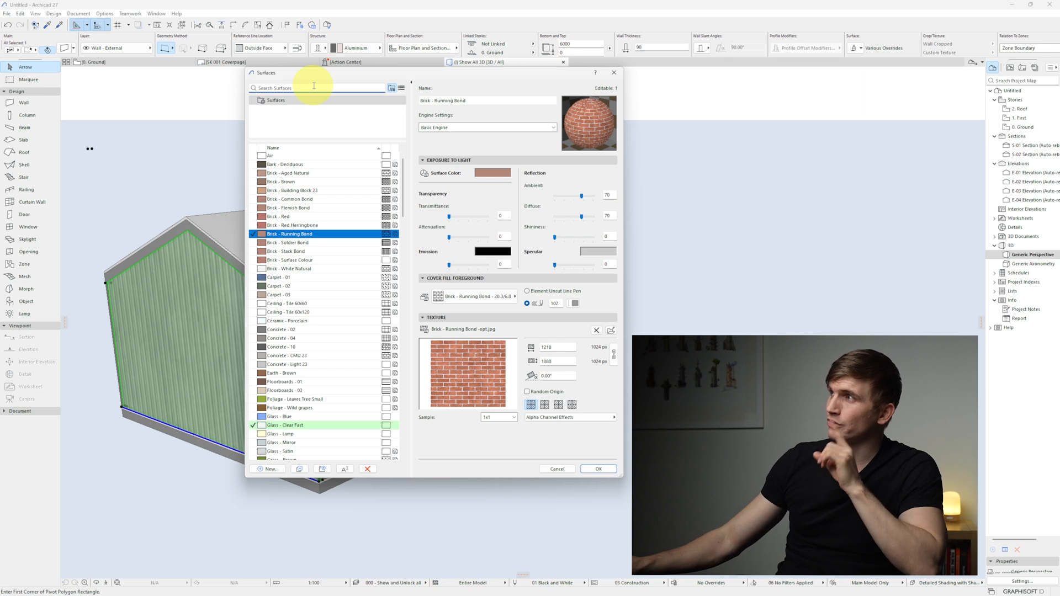
text(cor)
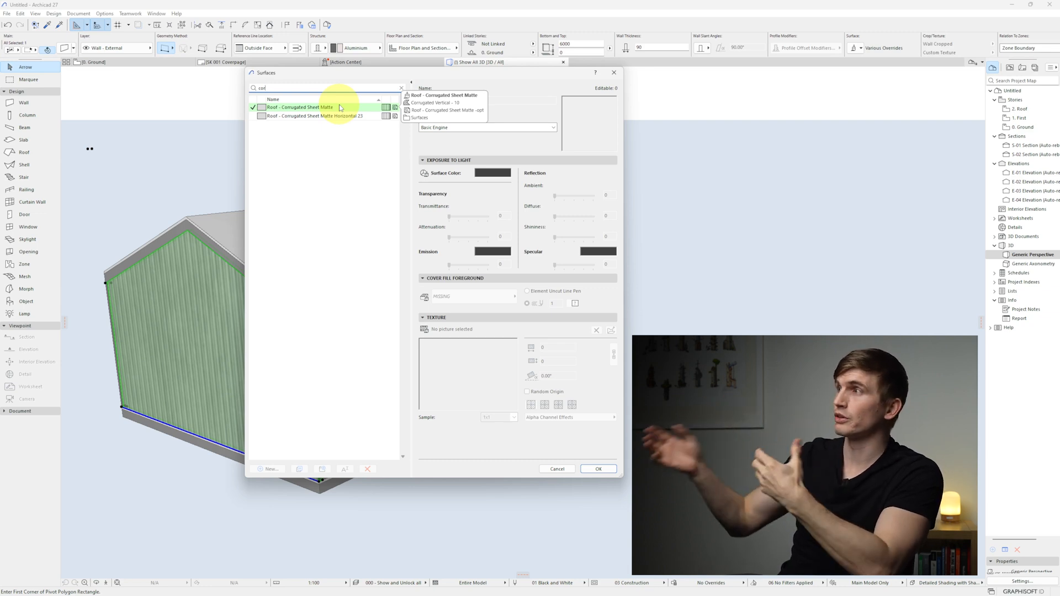
click(340, 108)
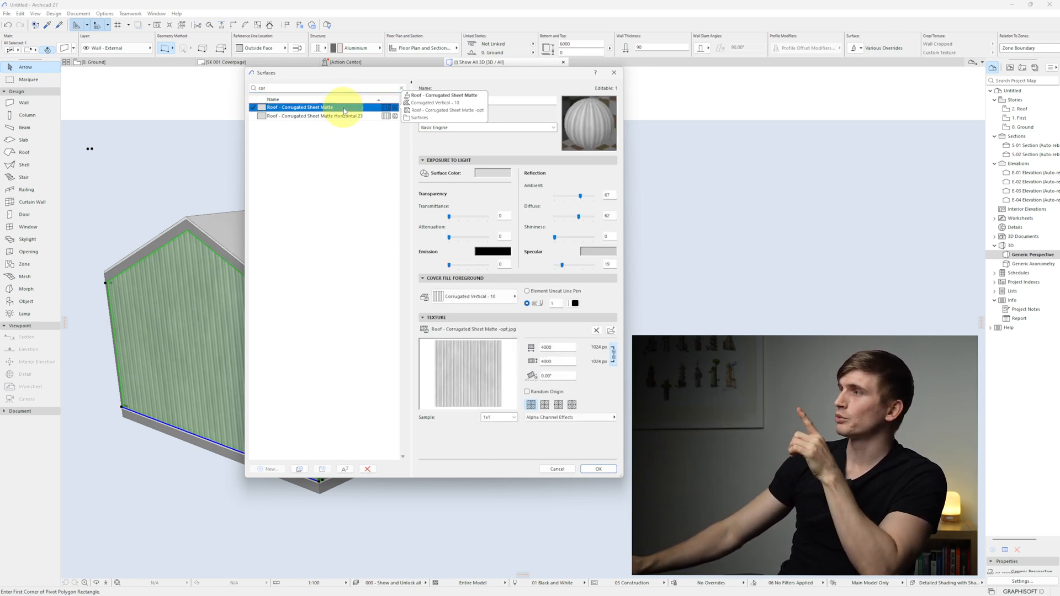
double_click(554, 347)
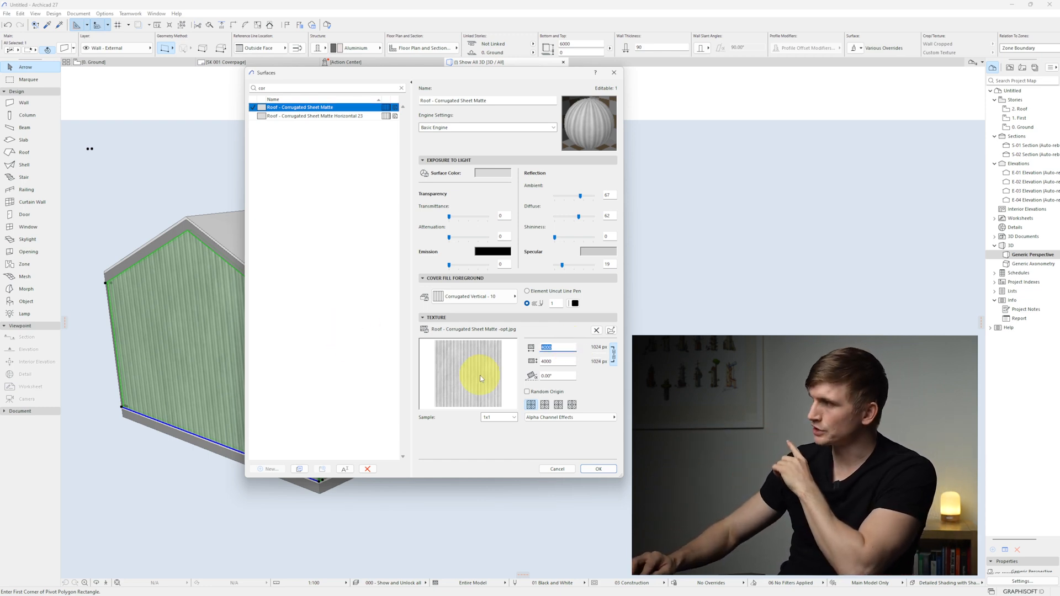
text(2000)
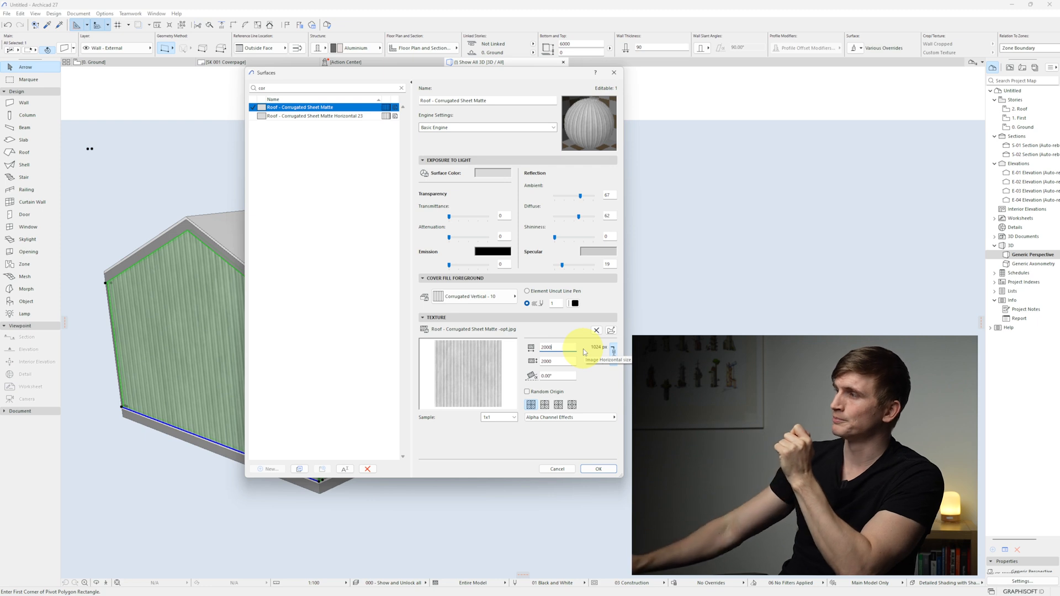
click(599, 469)
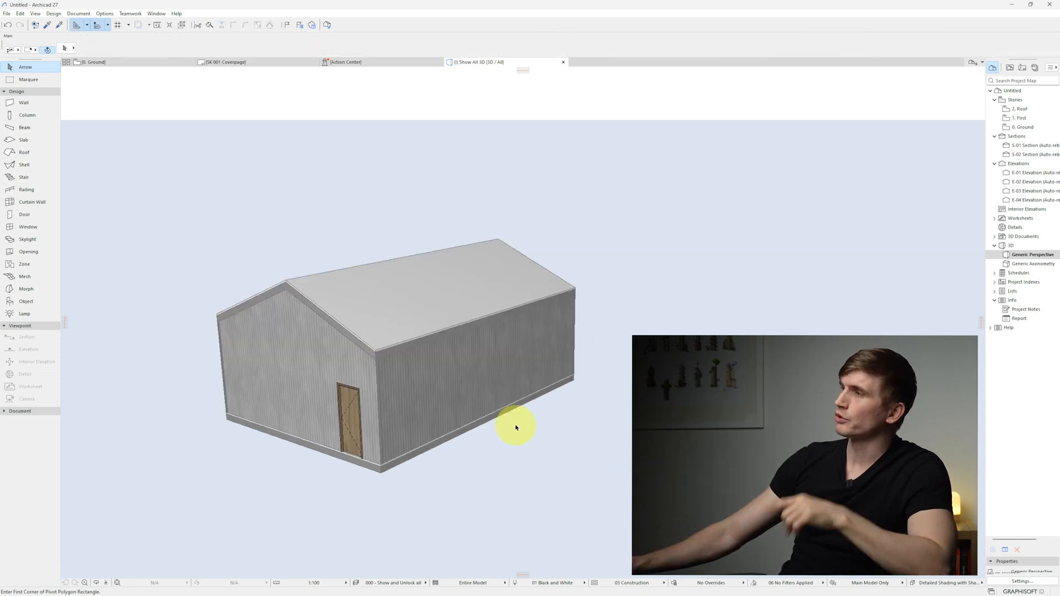
Override the gable roof's top surface with Roof - Corrugated Sheet Matte and clear the selection.
shift+middle_drag(516, 427, 469, 447)
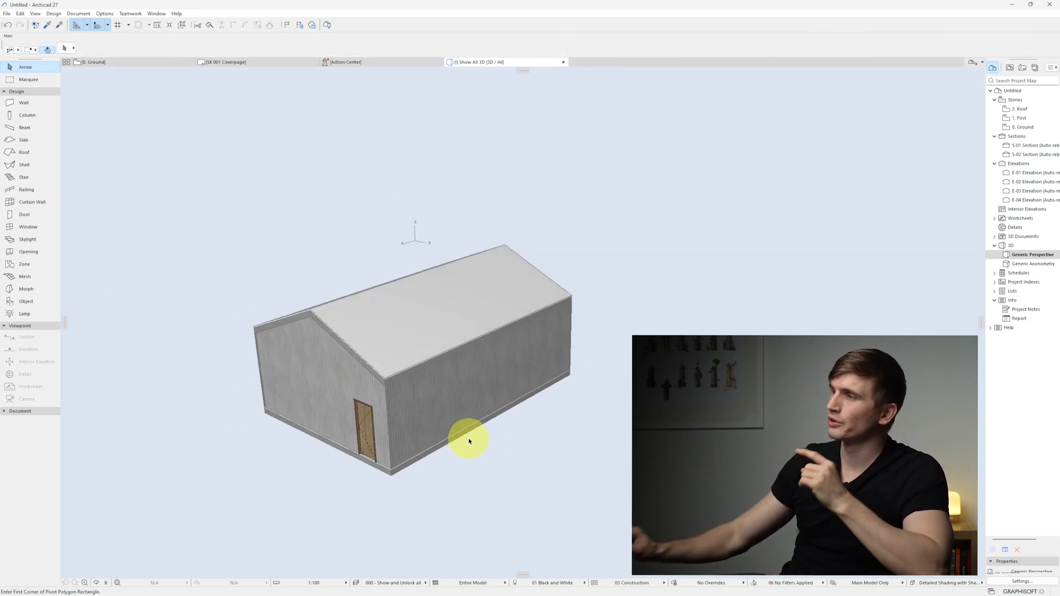
click(397, 312)
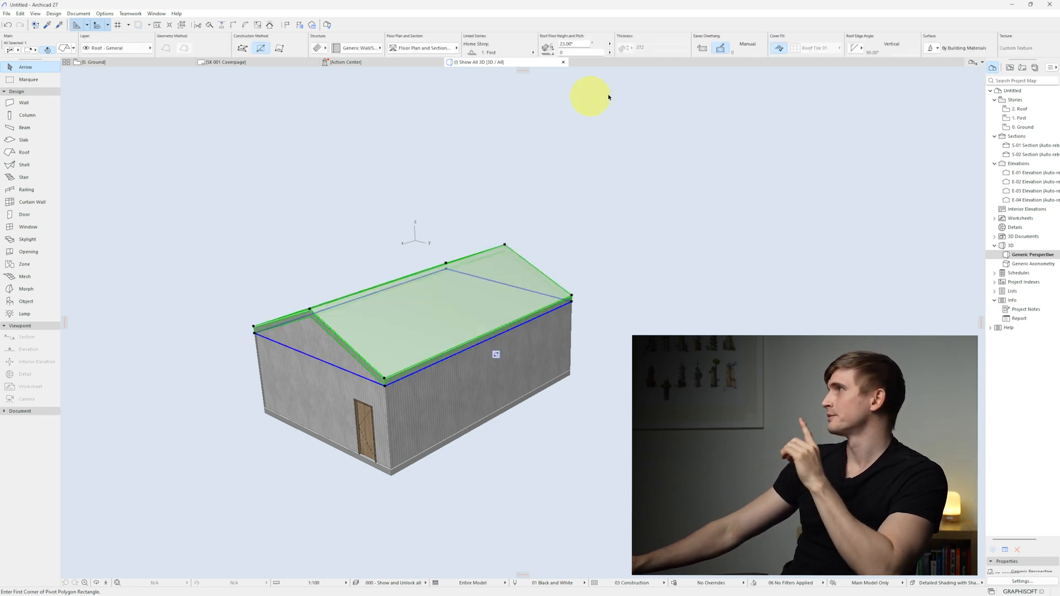
scroll(872, 44, right, 2)
click(840, 47)
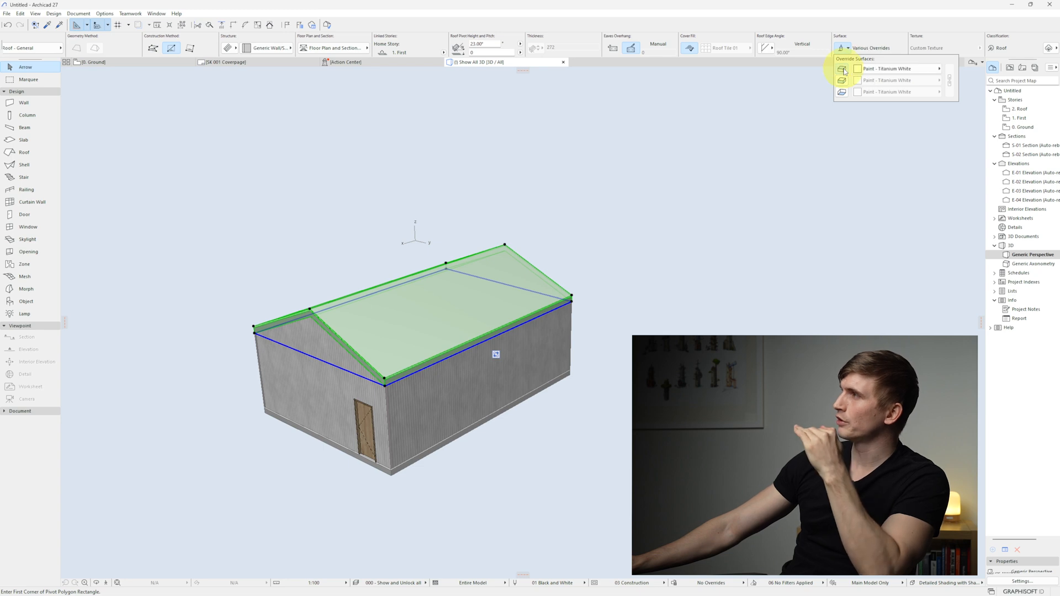
click(879, 70)
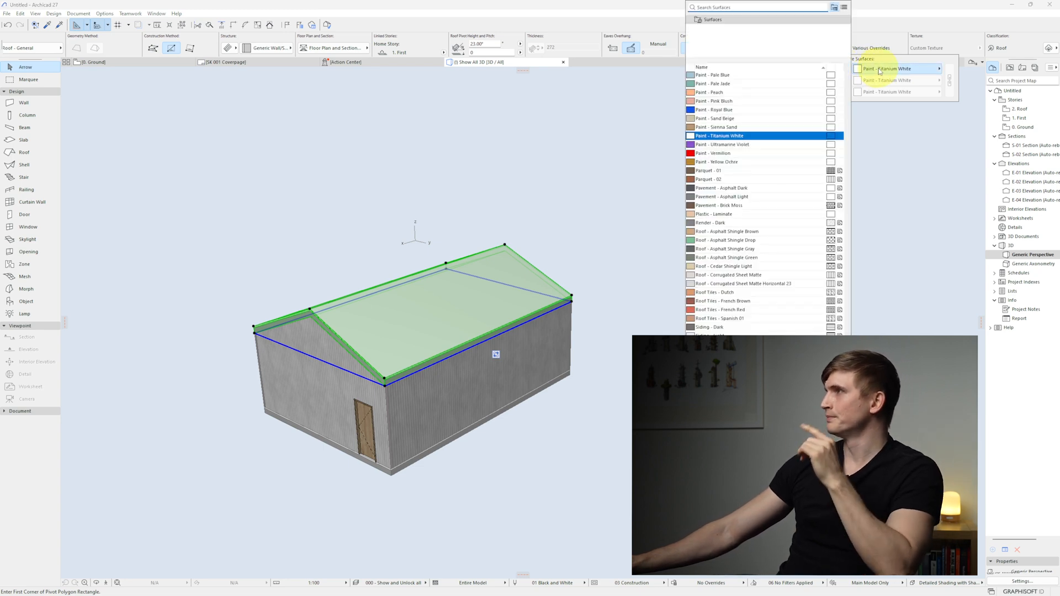
text(cor)
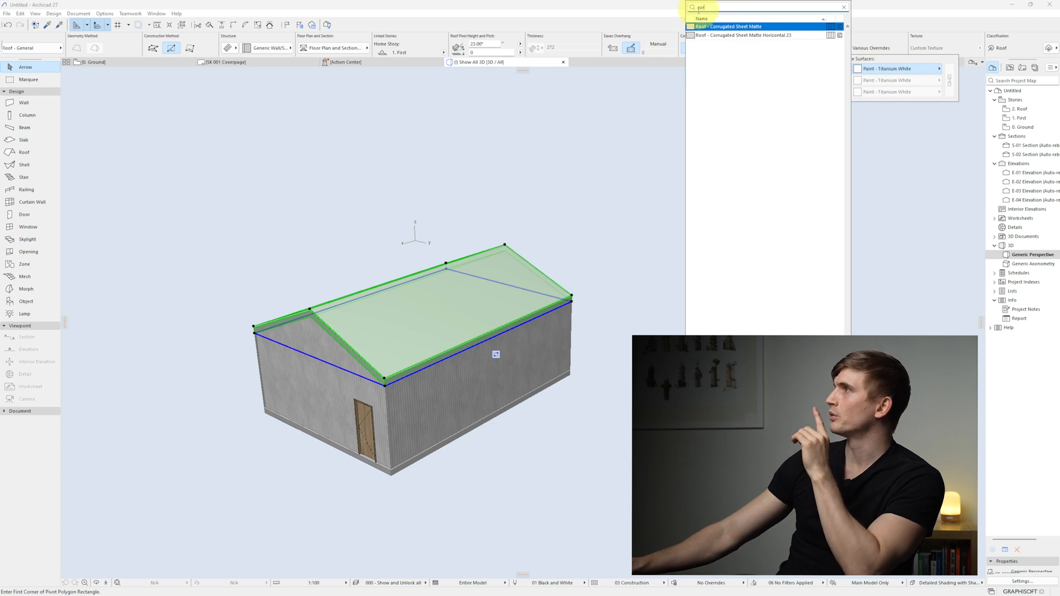
click(734, 28)
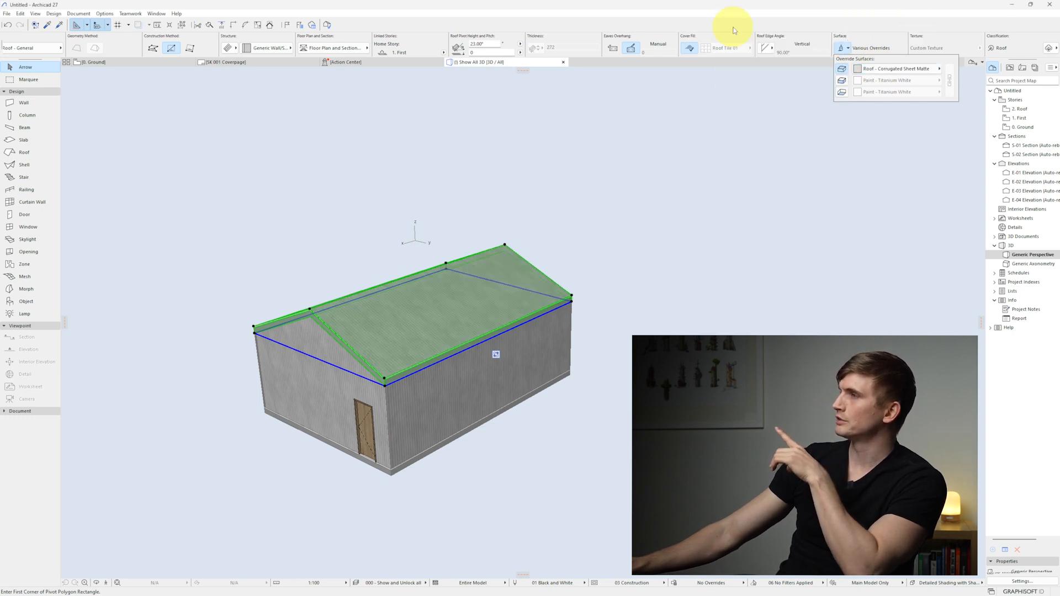
click(671, 239)
Switch the gable roof's structure to a basic one using Timber - Roof.
scroll(674, 260, up, 3)
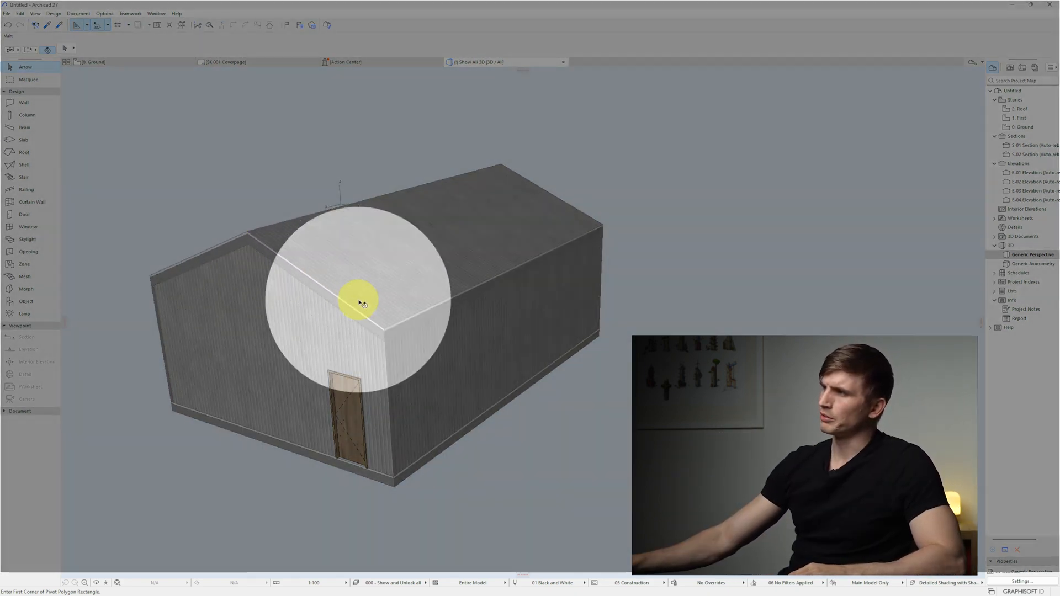
click(368, 286)
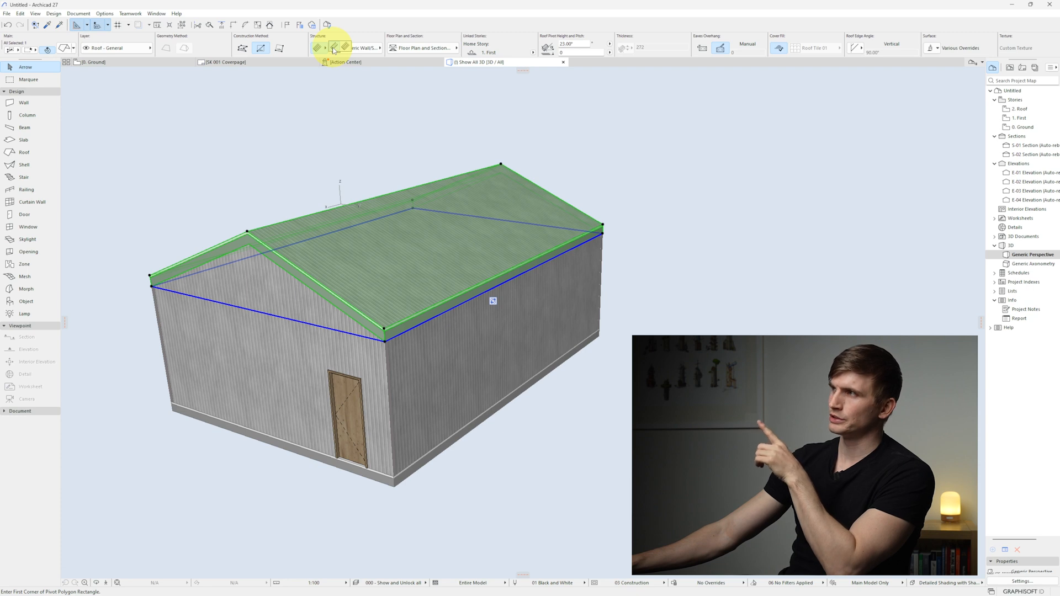
click(333, 49)
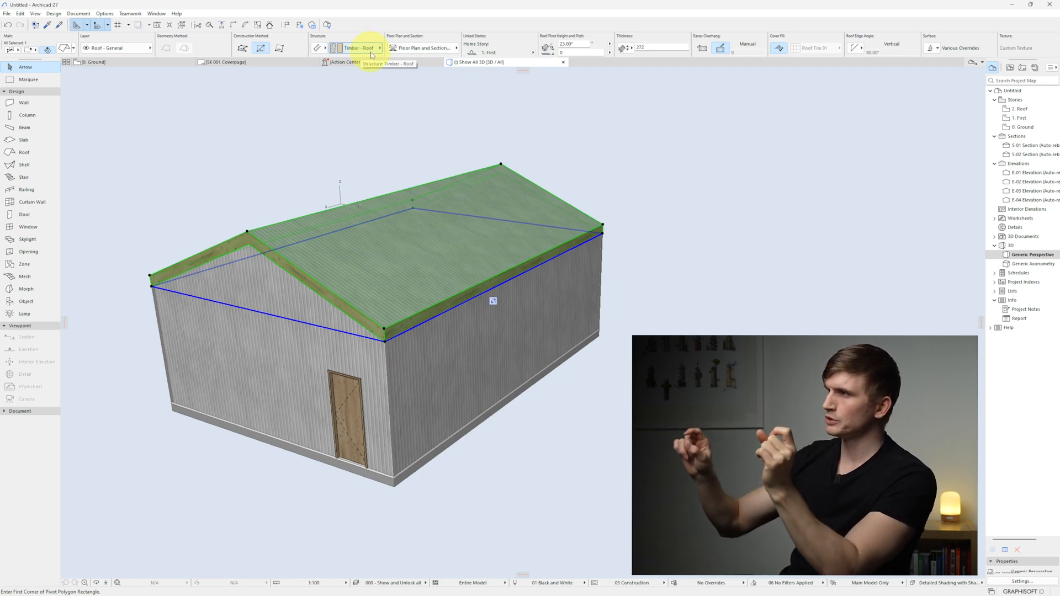
Override the gable roof's edge surface with Paint - Light Gray and clear the selection.
click(936, 51)
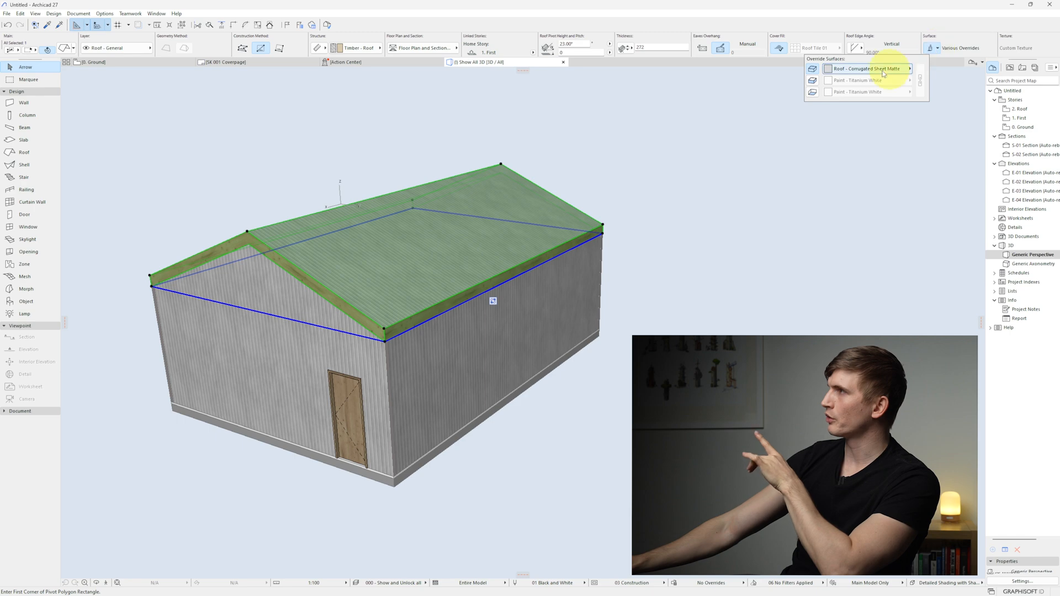
click(814, 82)
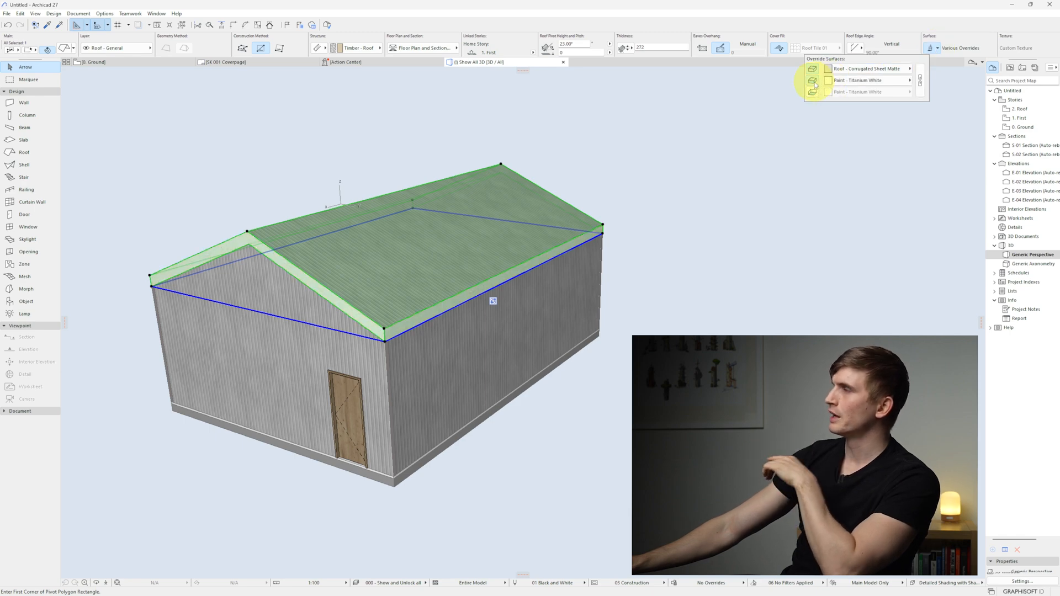
click(853, 83)
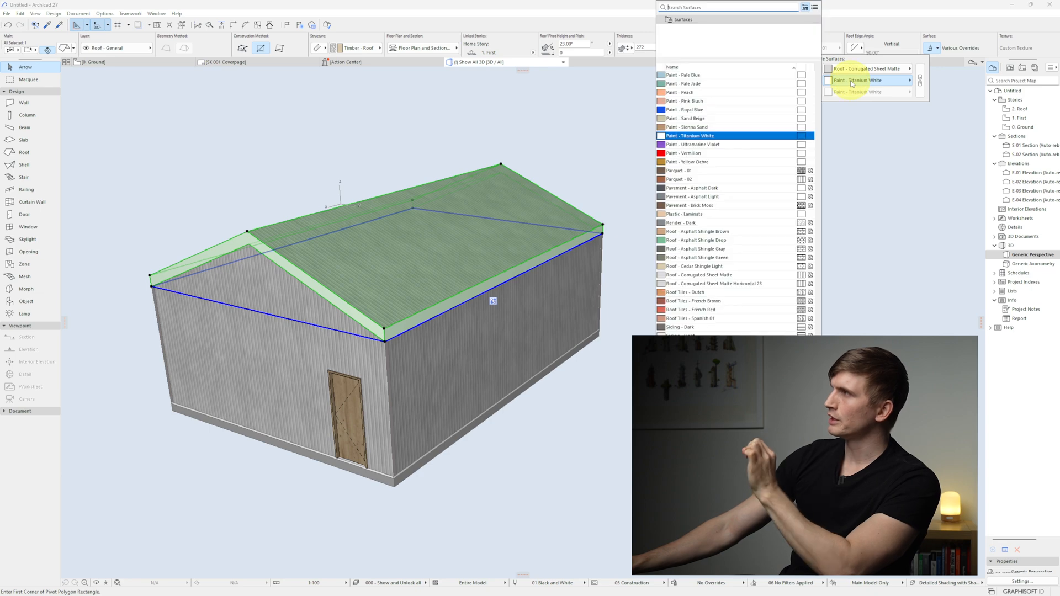
text(pa)
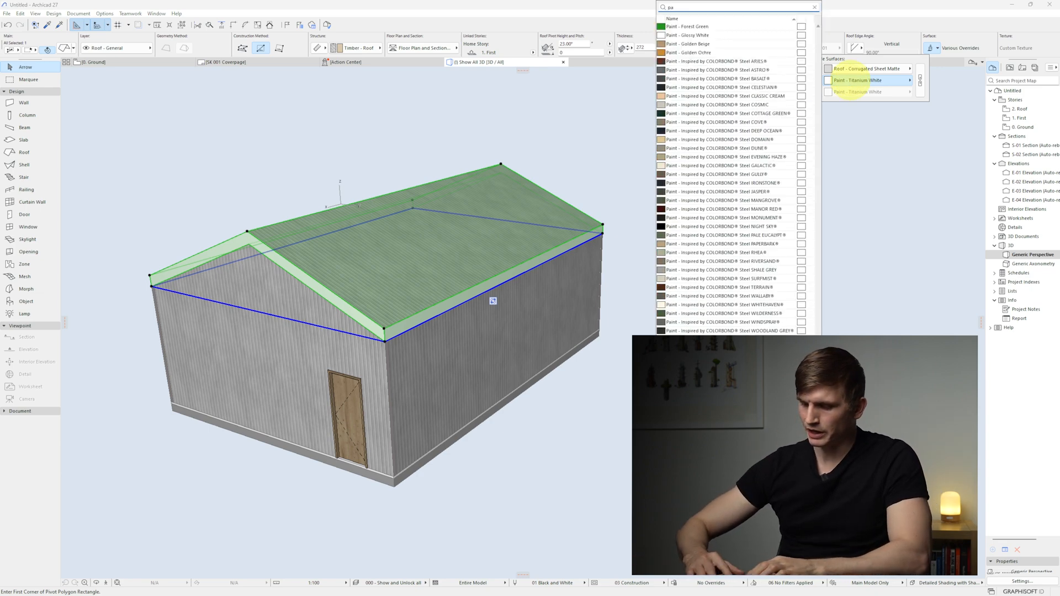
text(int)
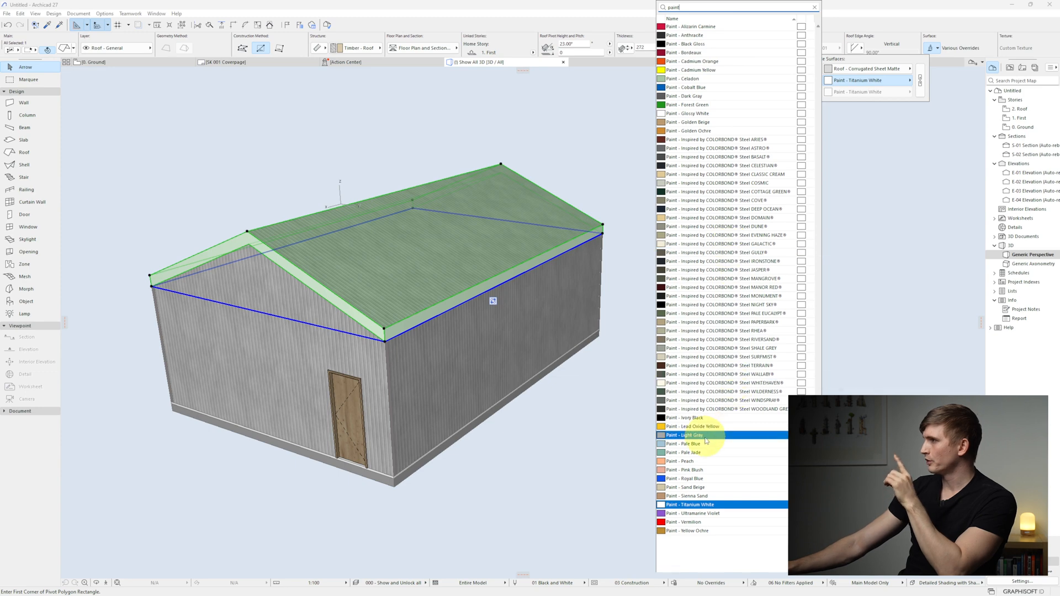
click(680, 436)
click(717, 296)
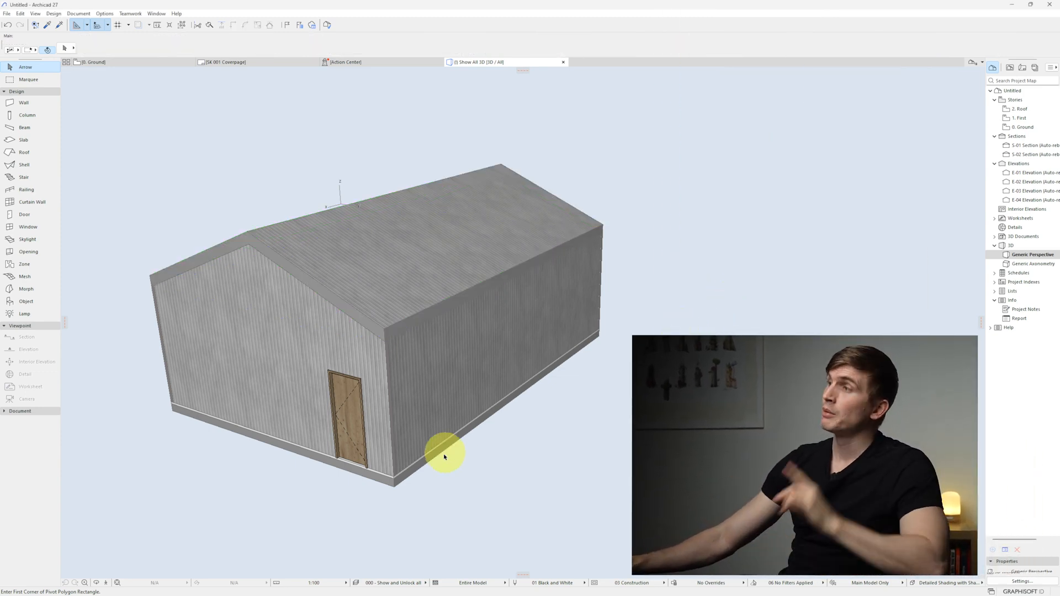
Switch the ground slab's structure to basic, deselect it and view the garage door side of the building.
click(390, 485)
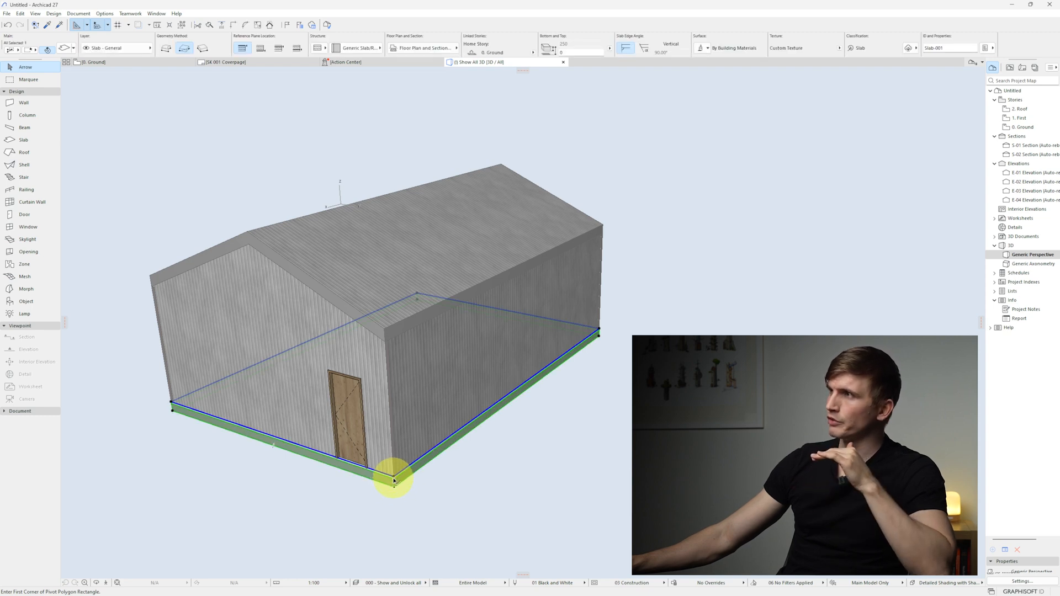
click(325, 49)
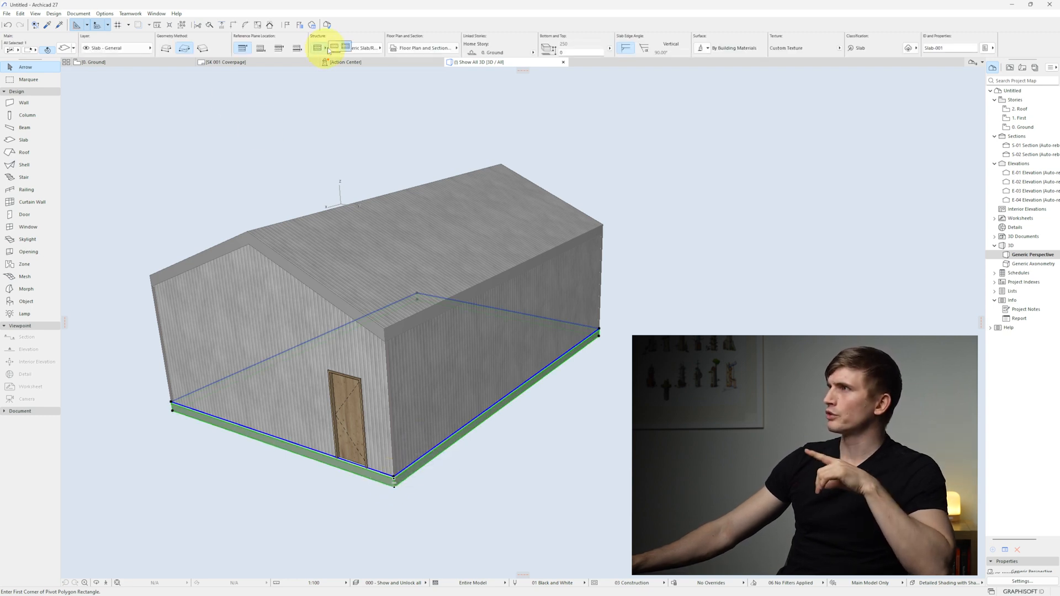
click(334, 48)
click(541, 494)
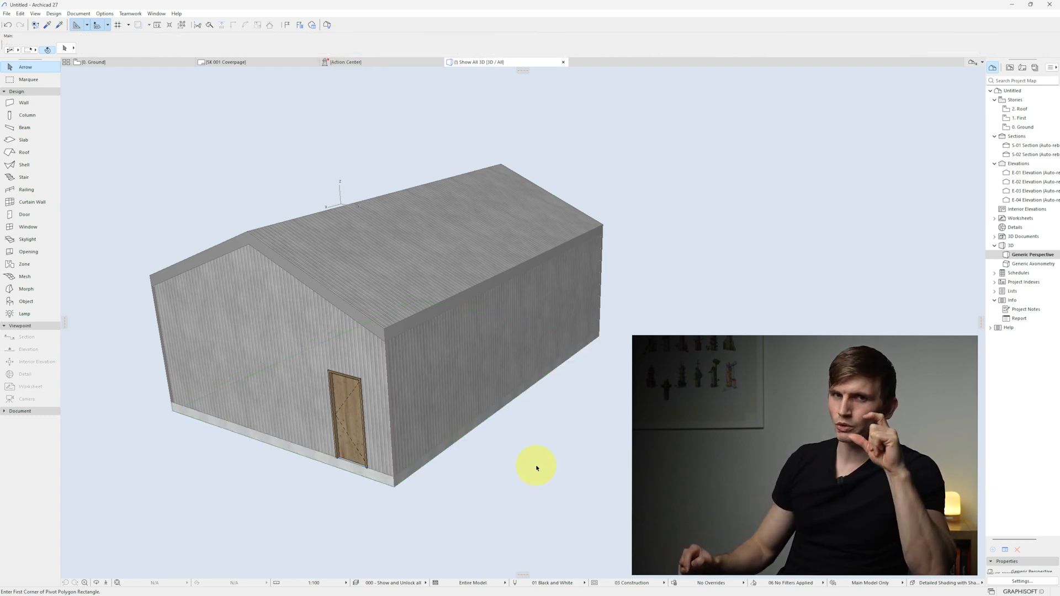
shift+middle_drag(539, 464, 443, 397)
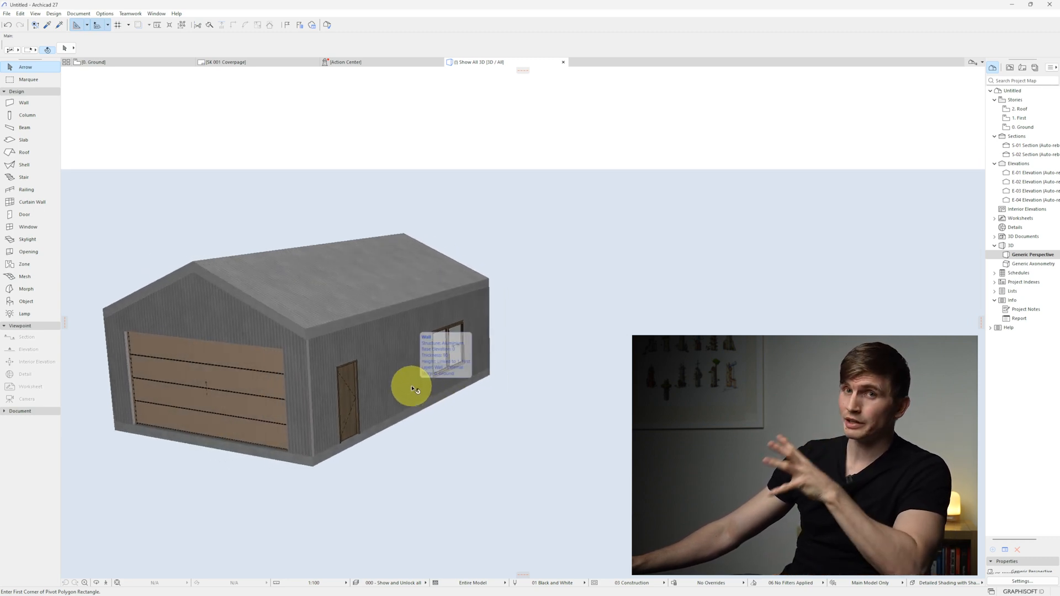
scroll(326, 402, up, 8)
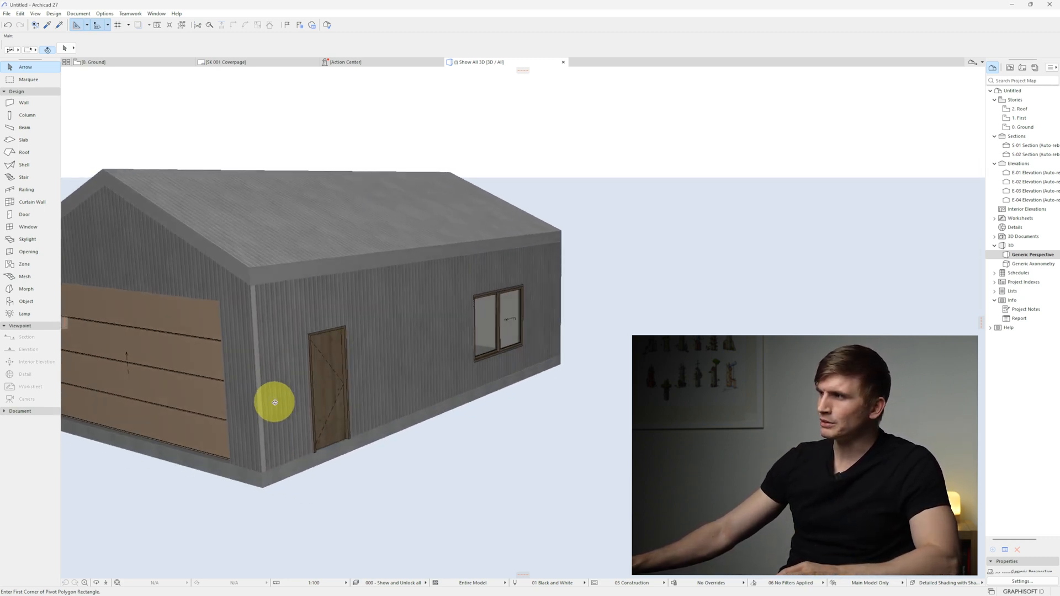